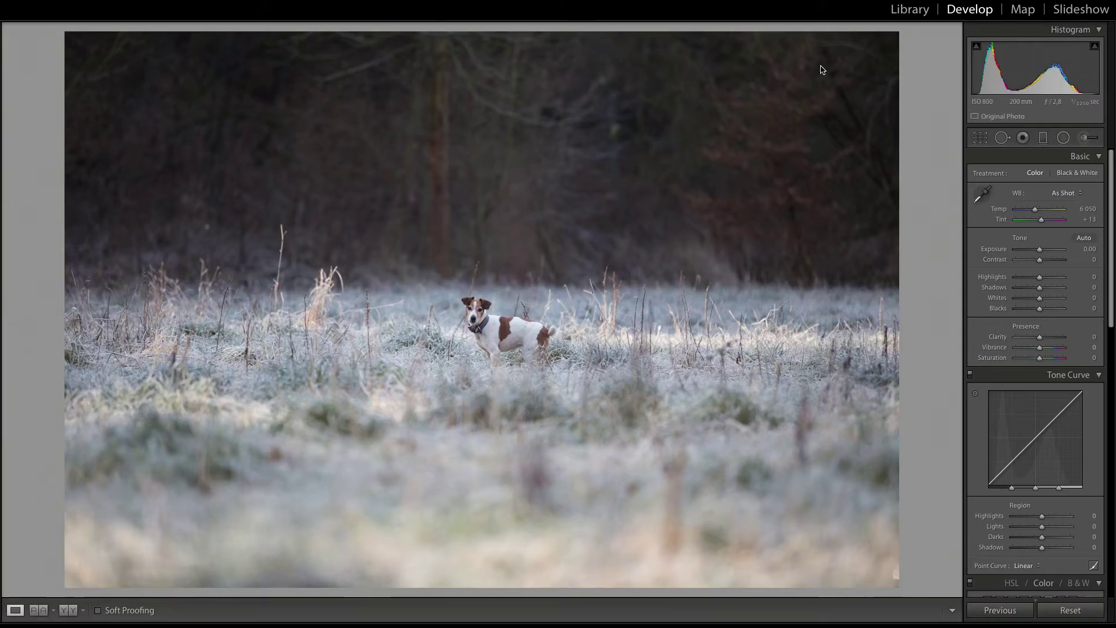
Choose the Adjustment Brush and enlarge it to size 28
{"action": "left_click", "coordinate": [438, 235]}
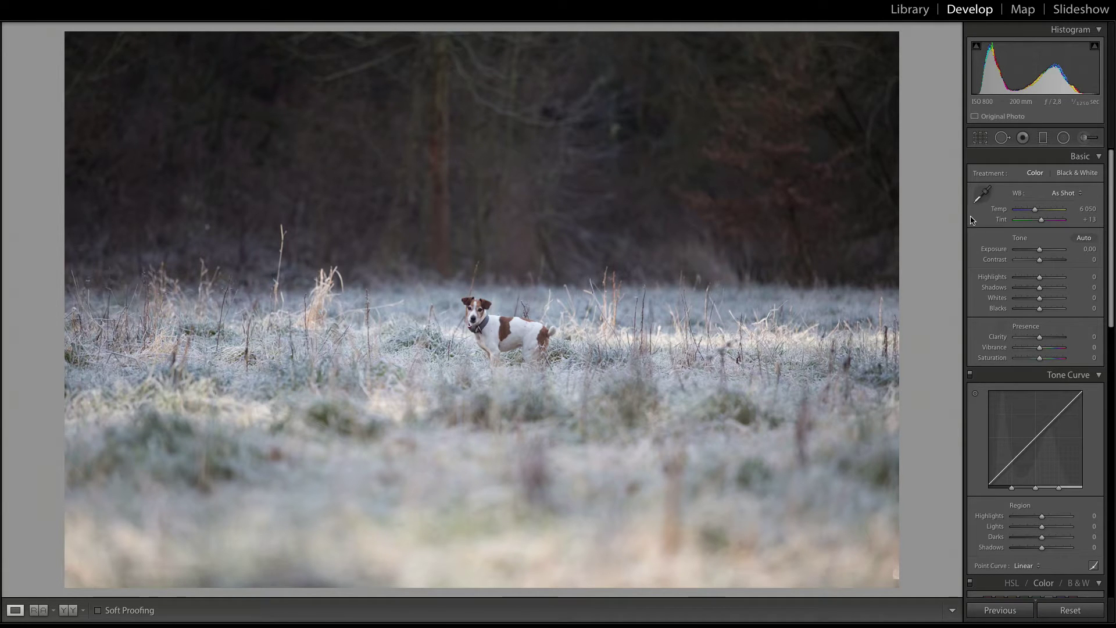
{"action": "left_click", "coordinate": [1081, 145]}
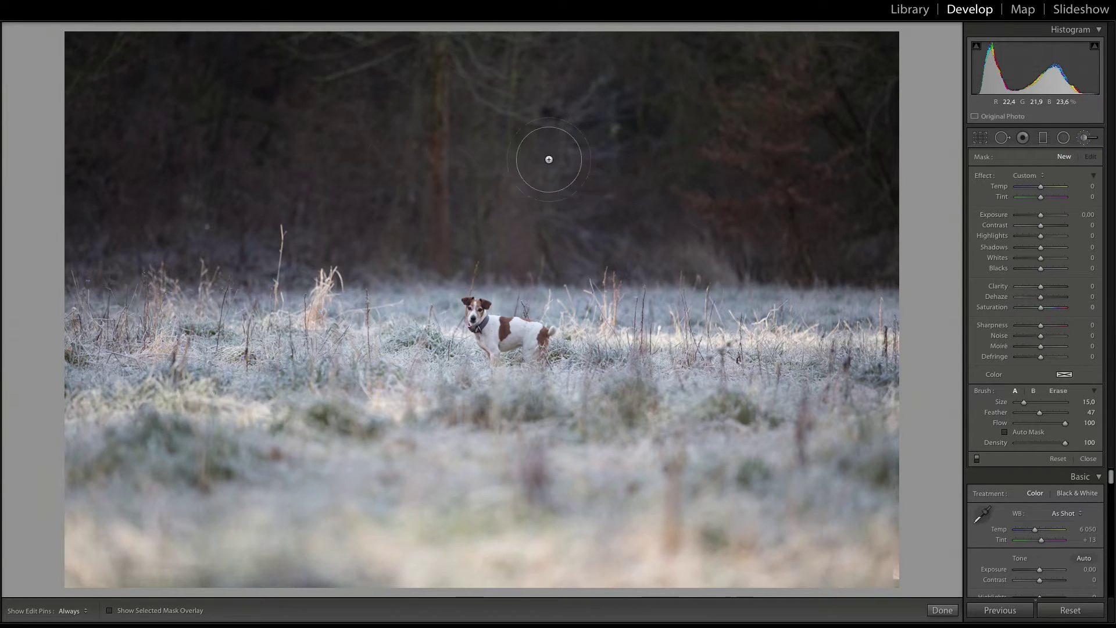
{"action": "scroll", "coordinate": [386, 170], "scroll_direction": "up", "scroll_amount": 3}
{"action": "scroll", "coordinate": [386, 169], "scroll_direction": "up", "scroll_amount": 3}
{"action": "scroll", "coordinate": [387, 168], "scroll_direction": "up", "scroll_amount": 3}
{"action": "scroll", "coordinate": [386, 167], "scroll_direction": "up", "scroll_amount": 1}
Paint over the dark treeline along the top, checking coverage with the mask overlay
{"action": "left_click_drag", "start_coordinate": [365, 147], "coordinate": [287, 145]}
{"action": "key", "text": "h"}
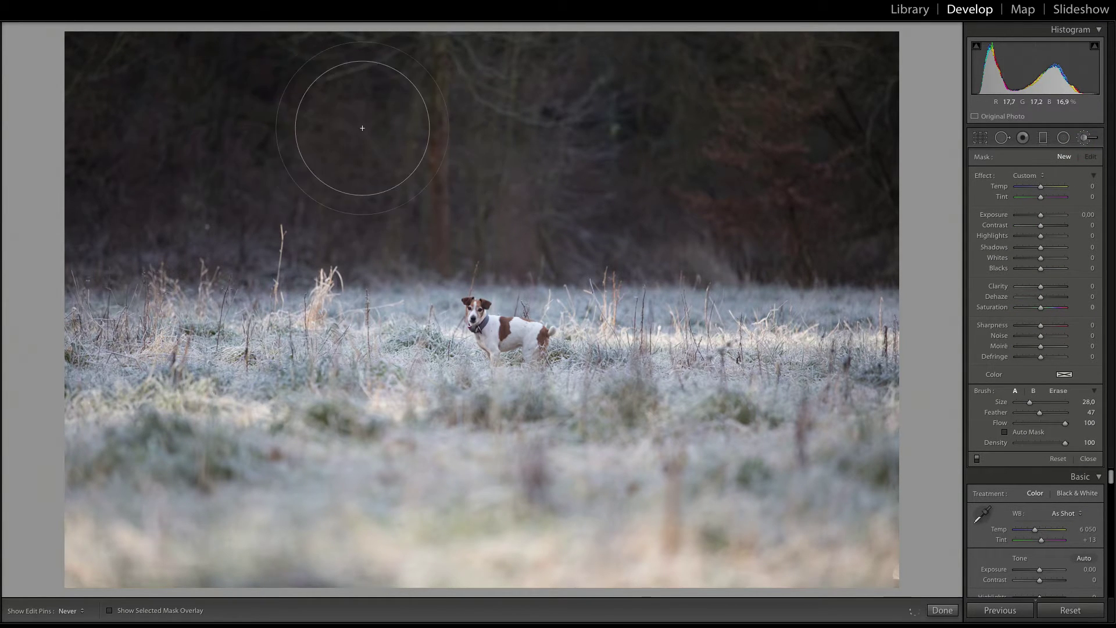
{"action": "key", "text": "h"}
{"action": "key", "text": "o"}
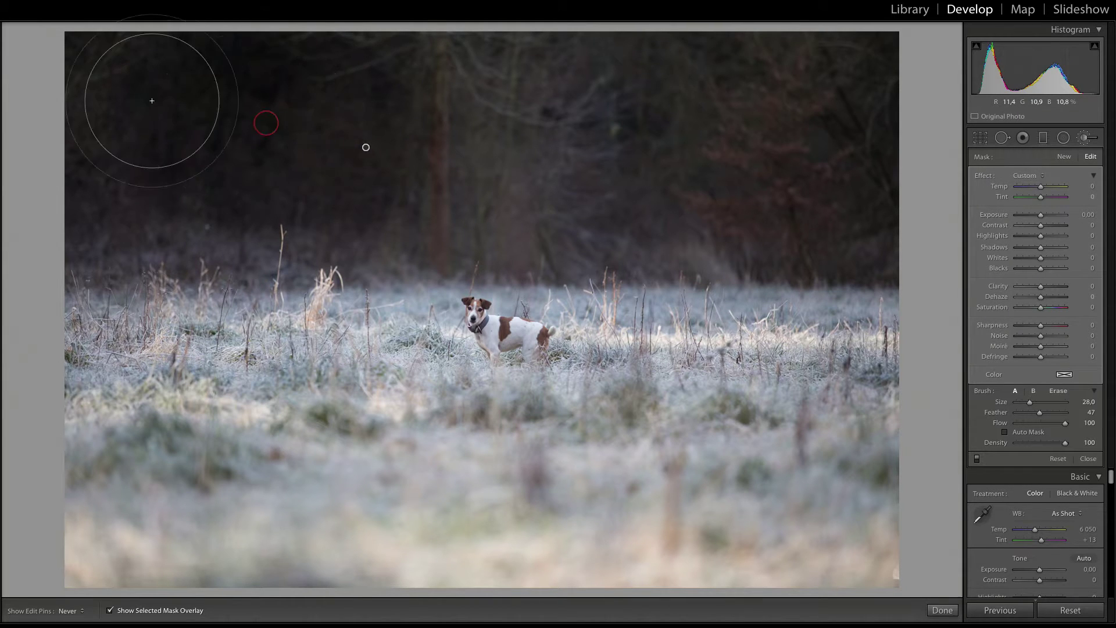
{"action": "key", "text": "h"}
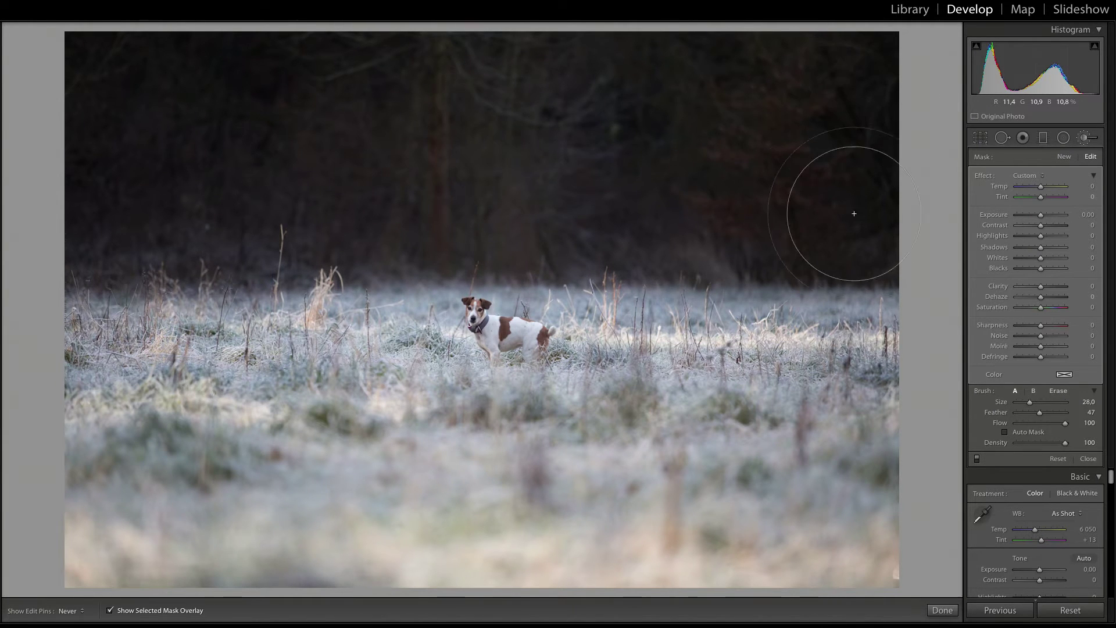
{"action": "key", "text": "h"}
{"action": "key", "text": "o"}
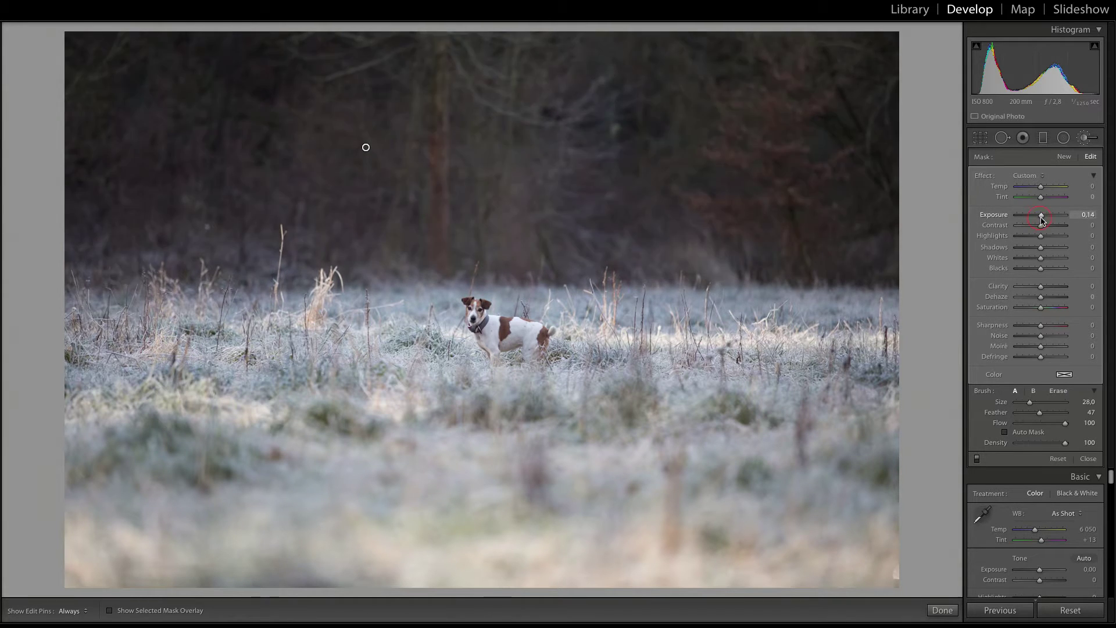
Give the treeline mask exposure 0.52, contrast 30, clarity -100, saturation 25 and temp 20, then finish
{"action": "left_click_drag", "start_coordinate": [1041, 220], "coordinate": [1045, 220]}
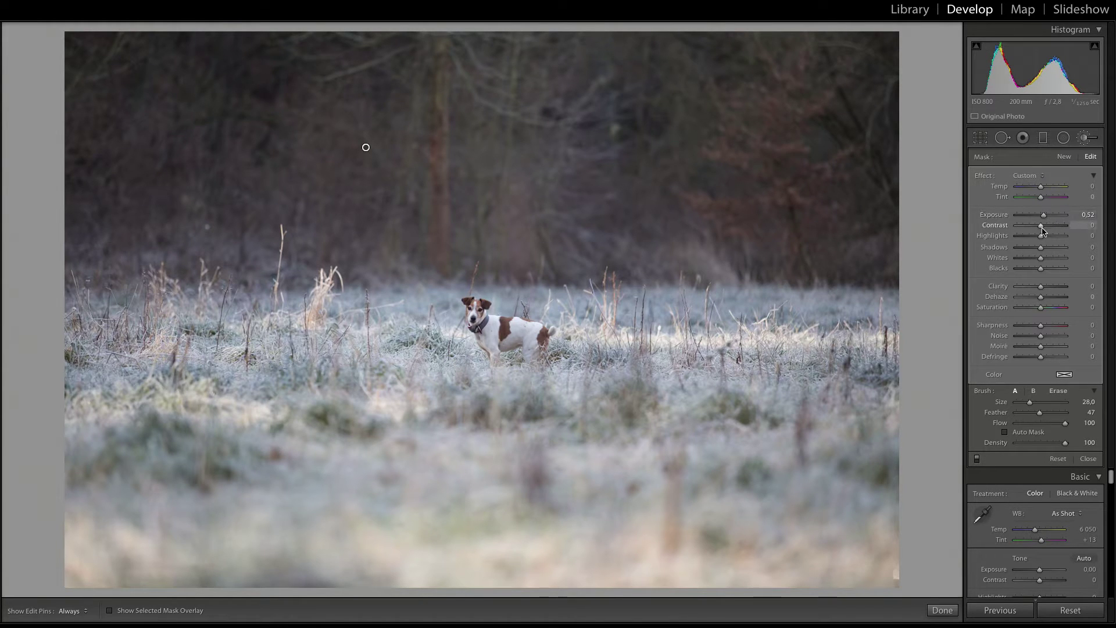
{"action": "left_click_drag", "start_coordinate": [1045, 228], "coordinate": [1051, 228]}
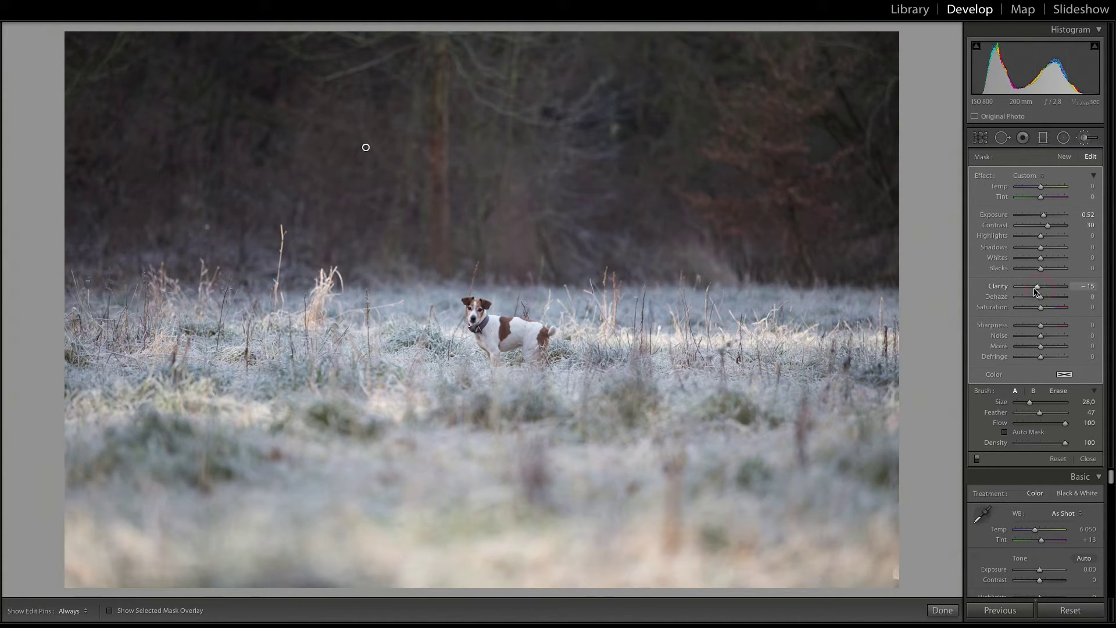
{"action": "left_click_drag", "start_coordinate": [1035, 289], "coordinate": [1016, 289]}
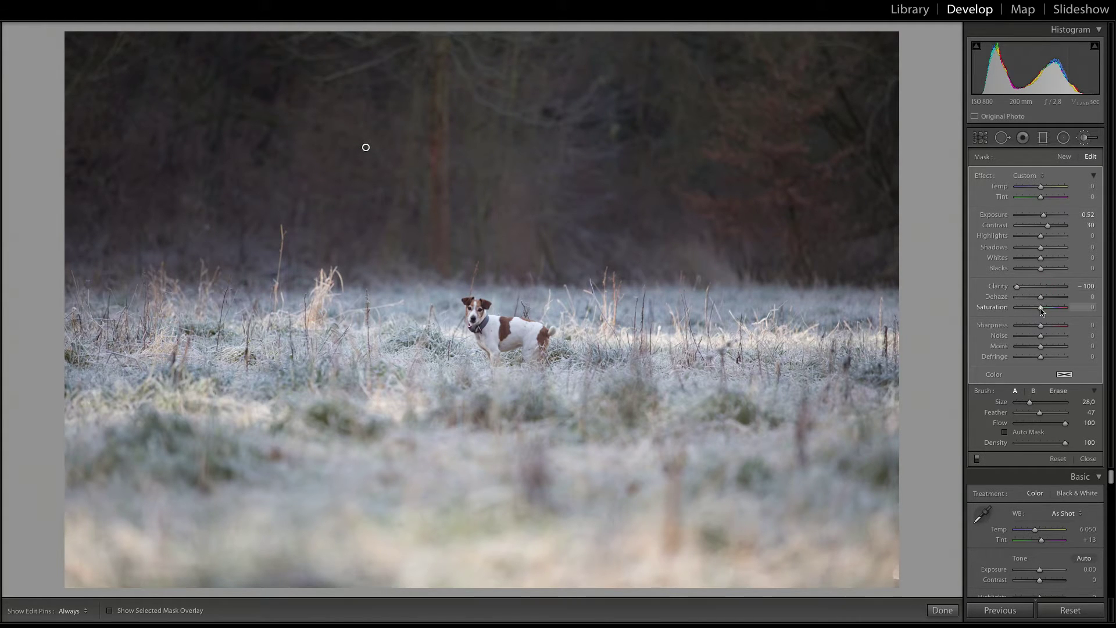
{"action": "left_click_drag", "start_coordinate": [1042, 313], "coordinate": [1046, 314]}
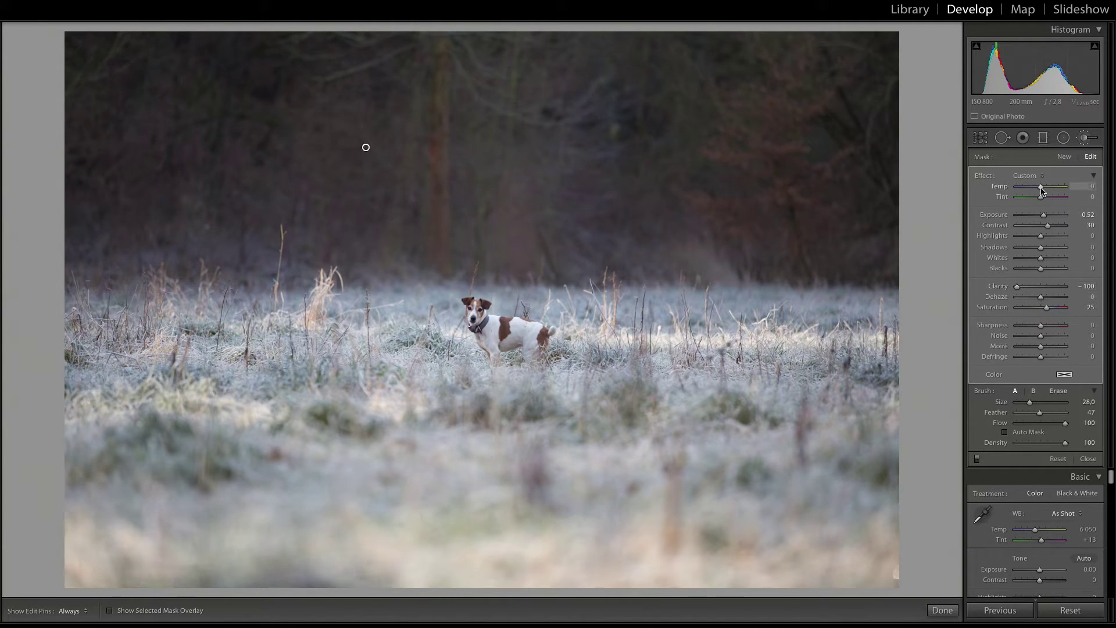
{"action": "left_click_drag", "start_coordinate": [1041, 191], "coordinate": [1046, 193]}
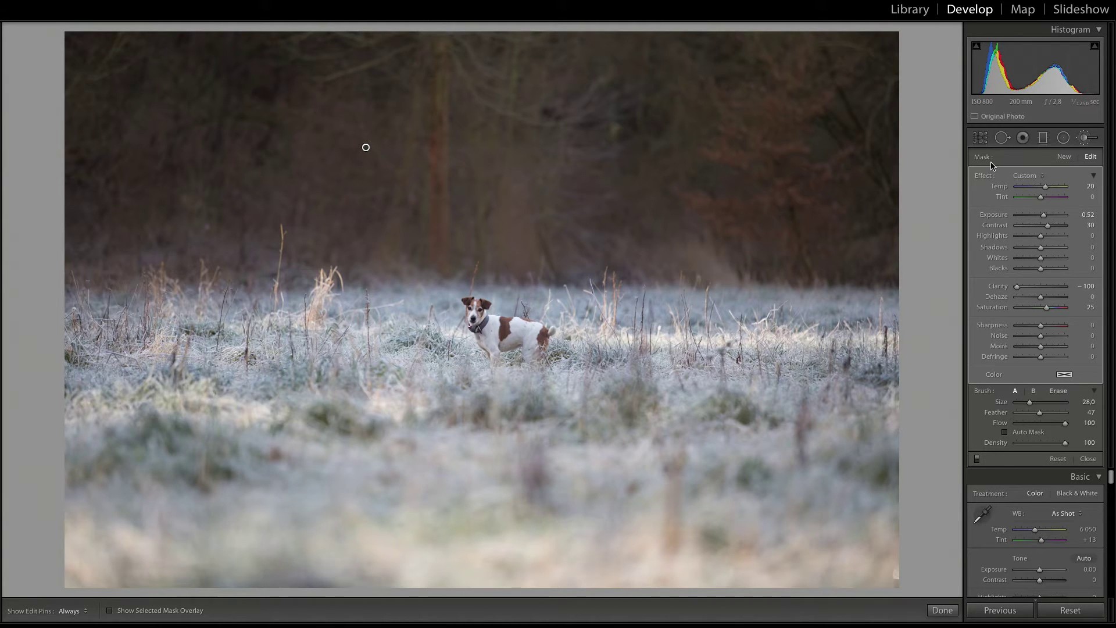
{"action": "left_click", "coordinate": [937, 610]}
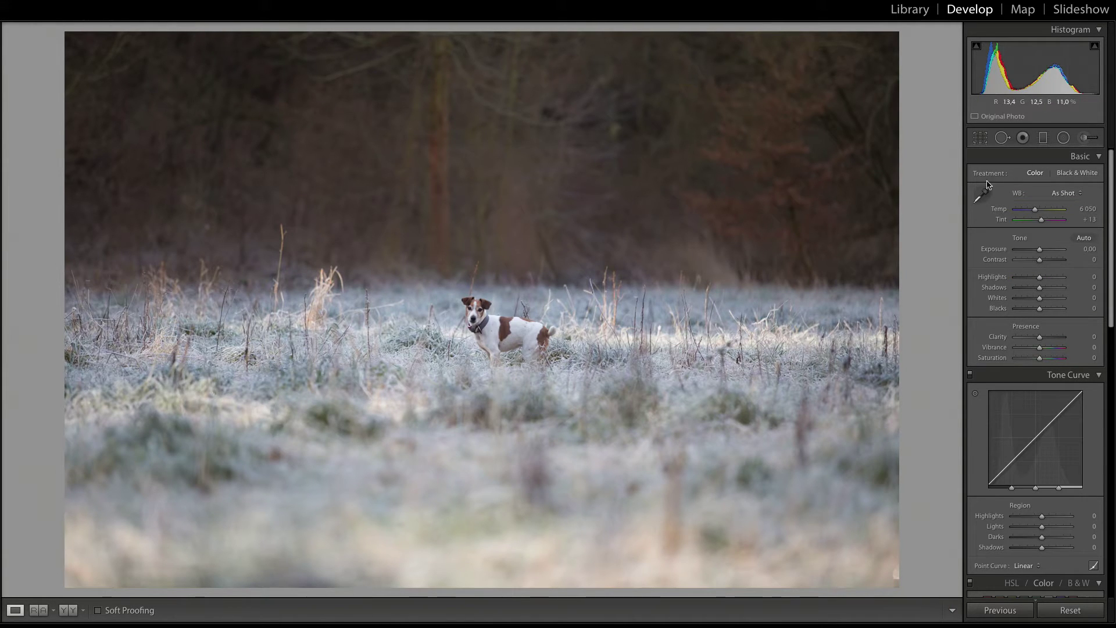
Start a new brush mask and paint it over the frosty meadow around the dog
{"action": "left_click", "coordinate": [1084, 138]}
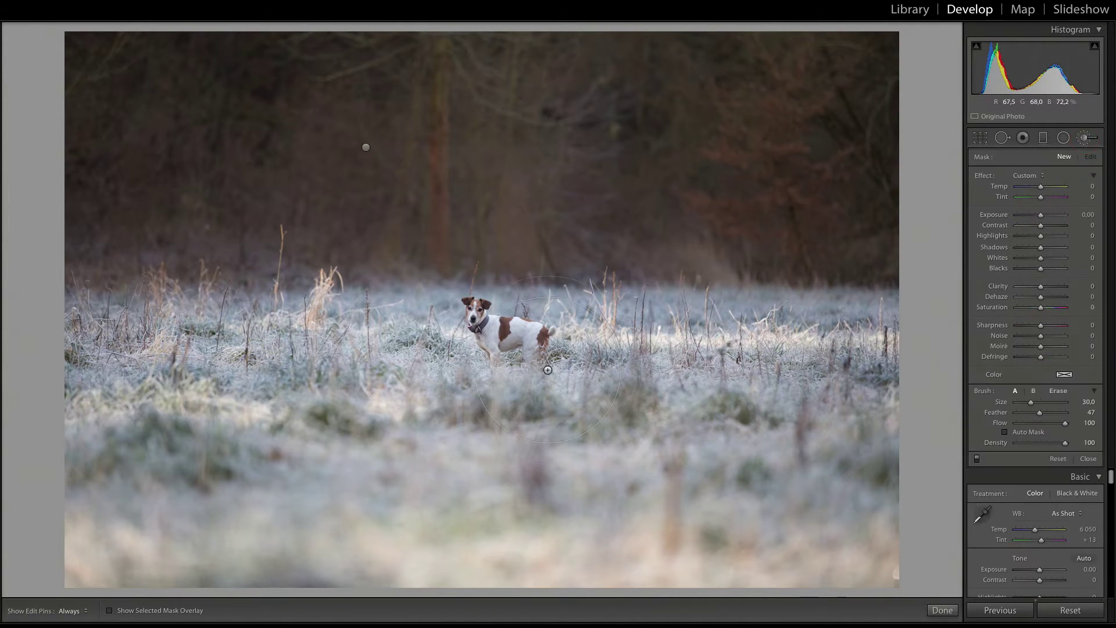
{"action": "left_click", "coordinate": [548, 381]}
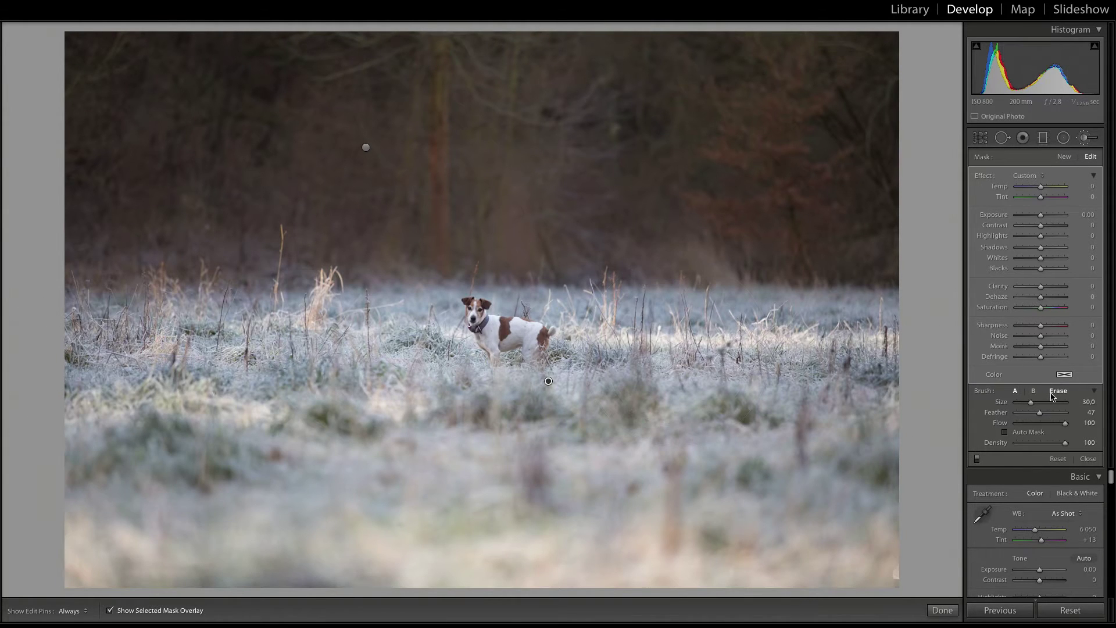
Erase the meadow mask off the dog's back, head, chest, legs and belly
{"action": "left_click", "coordinate": [1056, 392]}
{"action": "key", "text": "o"}
{"action": "key", "text": "h"}
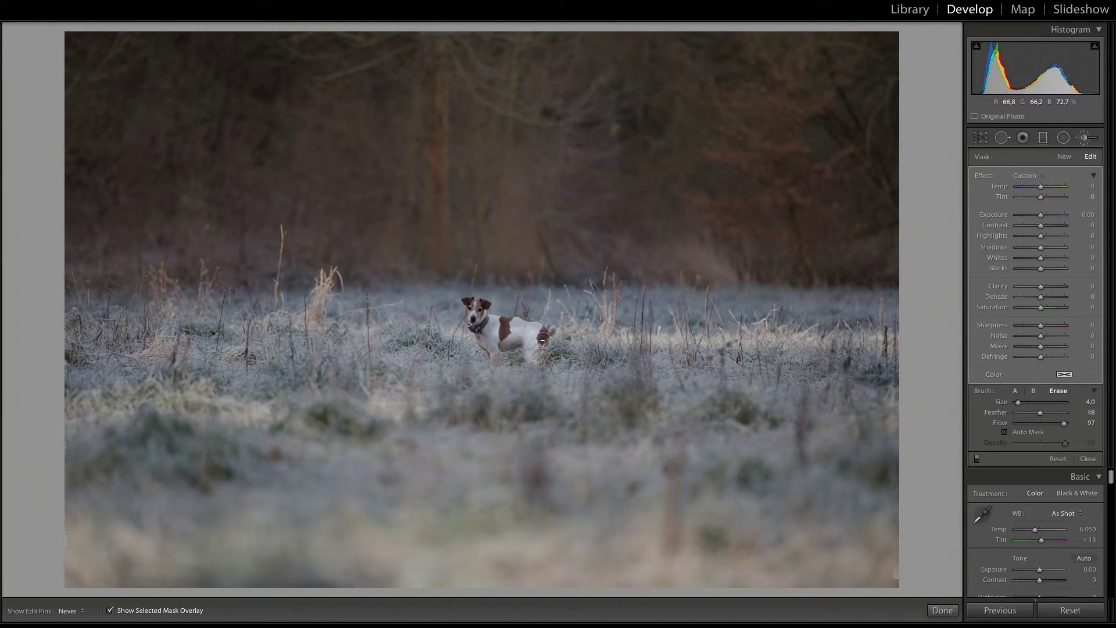
{"action": "left_click_drag", "start_coordinate": [544, 337], "coordinate": [472, 308]}
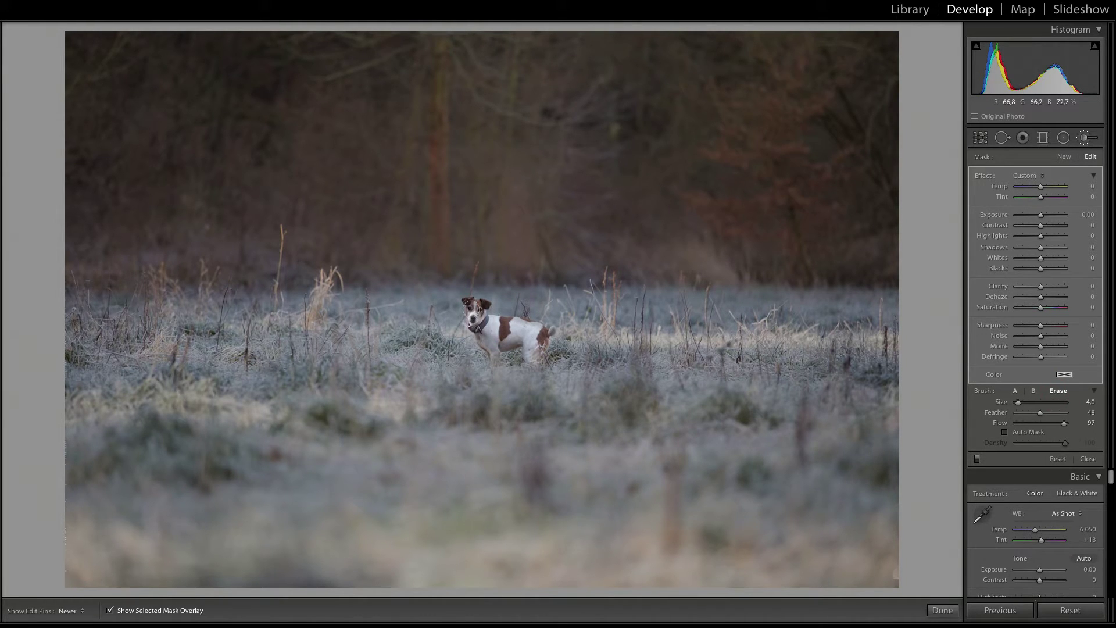
{"action": "mouse_move", "coordinate": [496, 337]}
{"action": "left_mouse_down"}
{"action": "mouse_move", "coordinate": [486, 344]}
{"action": "mouse_move", "coordinate": [545, 338]}
{"action": "left_mouse_up"}
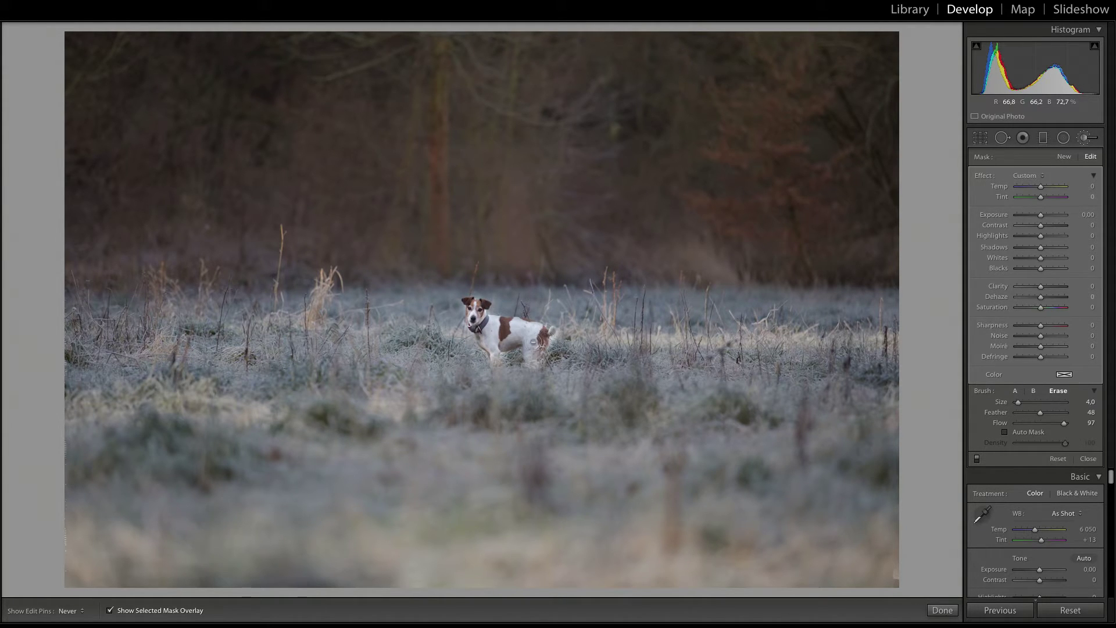
{"action": "left_click_drag", "start_coordinate": [533, 341], "coordinate": [502, 345]}
Zoom in close on the dog and shrink the brush to size 3 for edge work
{"action": "key", "text": "h"}
{"action": "key", "text": "z"}
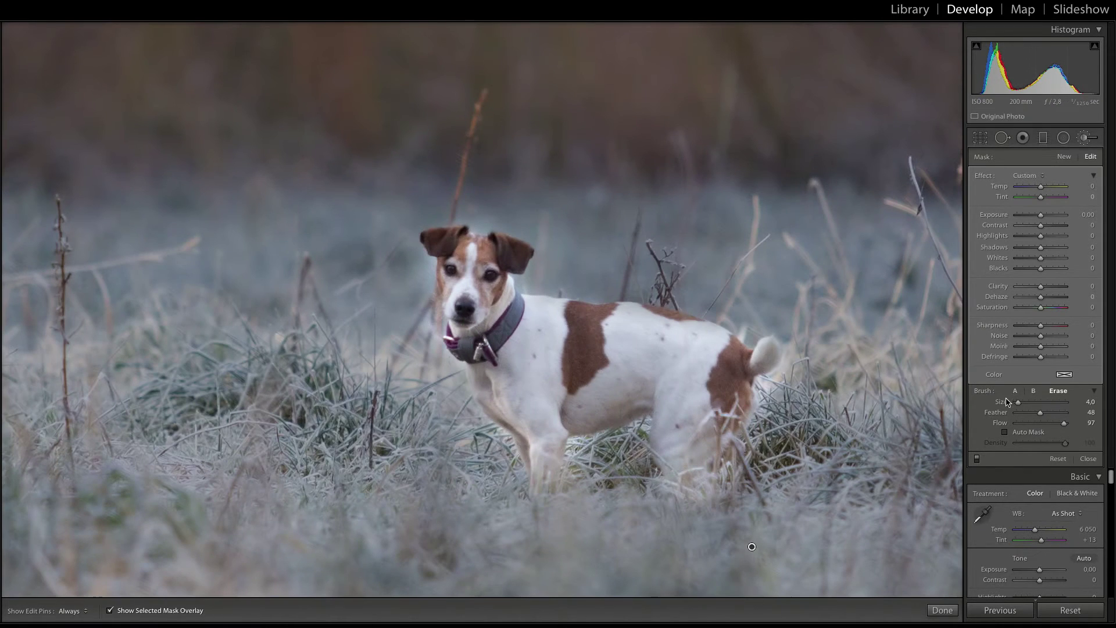
{"action": "left_click", "coordinate": [1015, 394]}
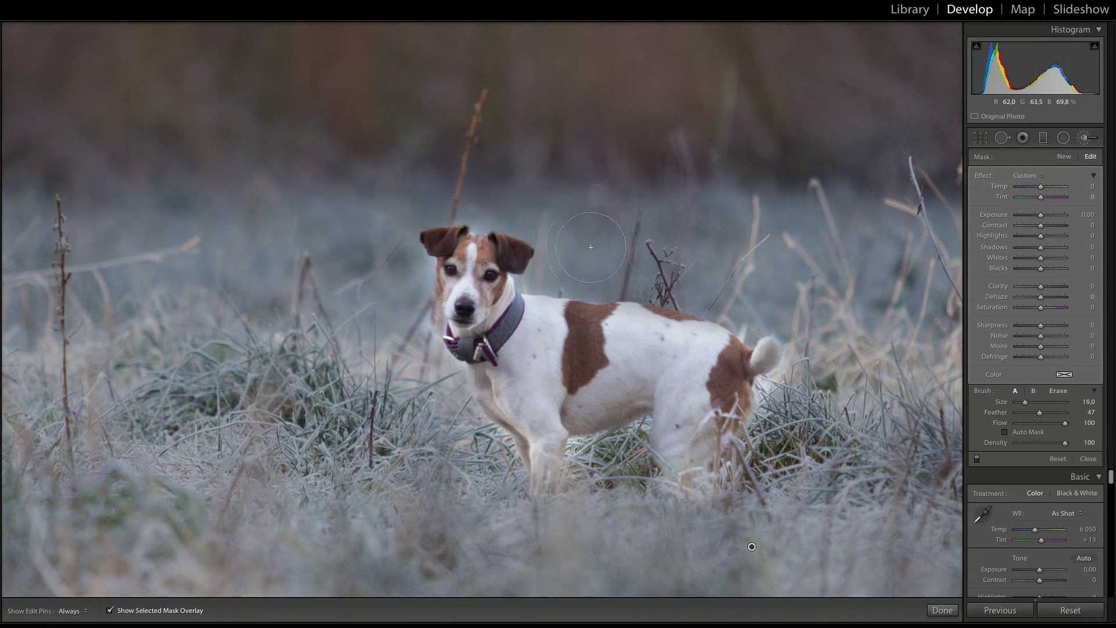
{"action": "key", "text": "h"}
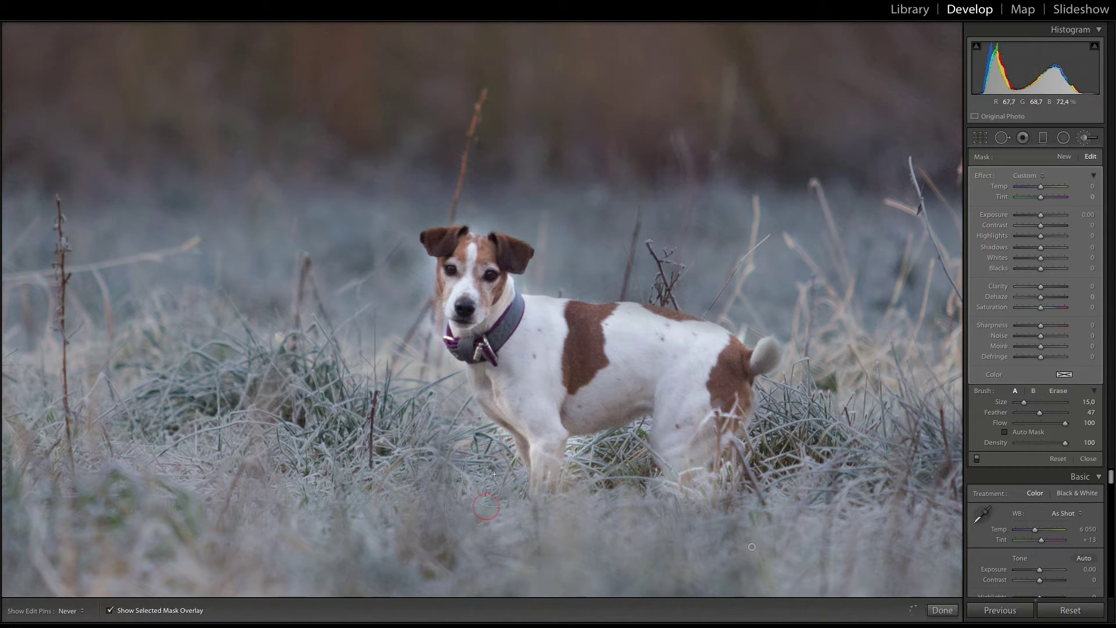
{"action": "key", "text": "h"}
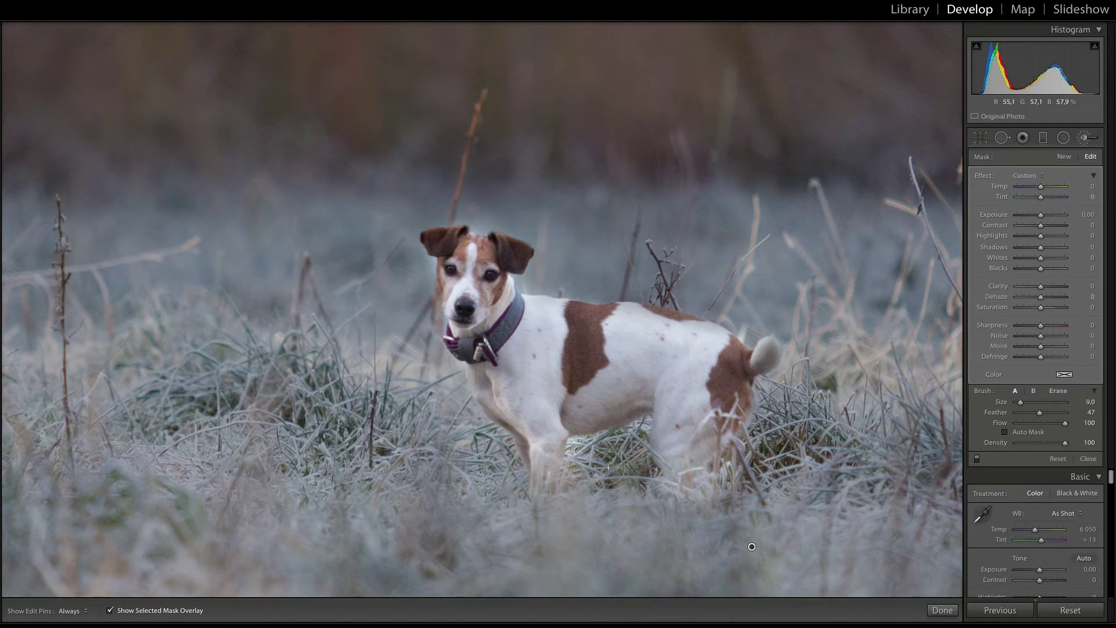
{"action": "key", "text": "h"}
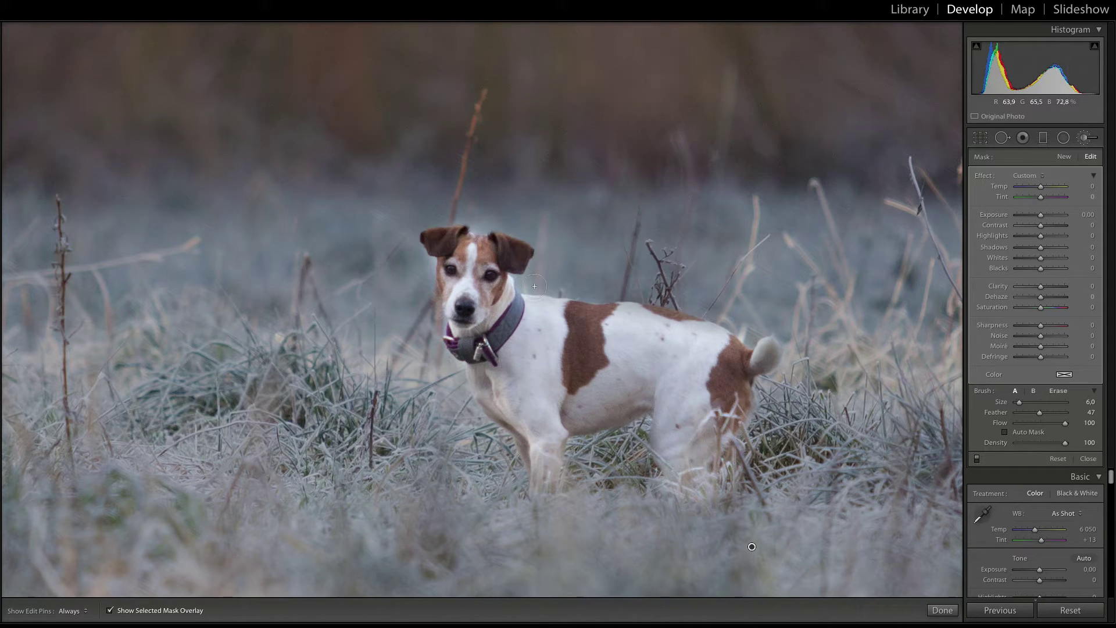
{"action": "key", "text": "bracketleft"}
{"action": "key", "text": "h"}
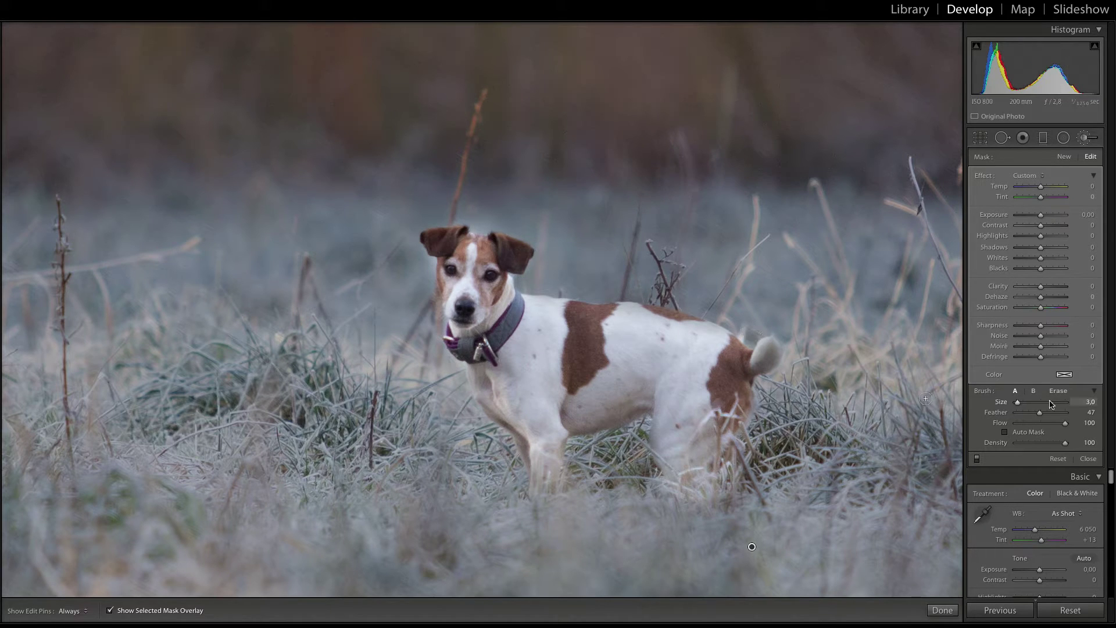
{"action": "key", "text": "h"}
Erase the mask around the dog's tail and collar
{"action": "left_click_drag", "start_coordinate": [771, 354], "coordinate": [774, 349]}
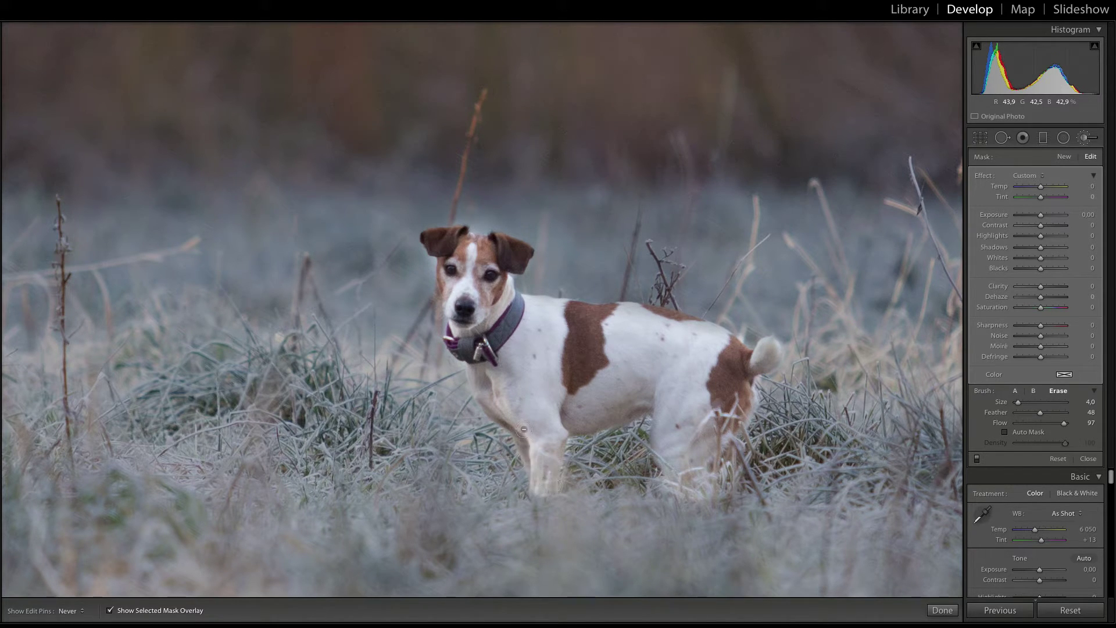
{"action": "key", "text": "h"}
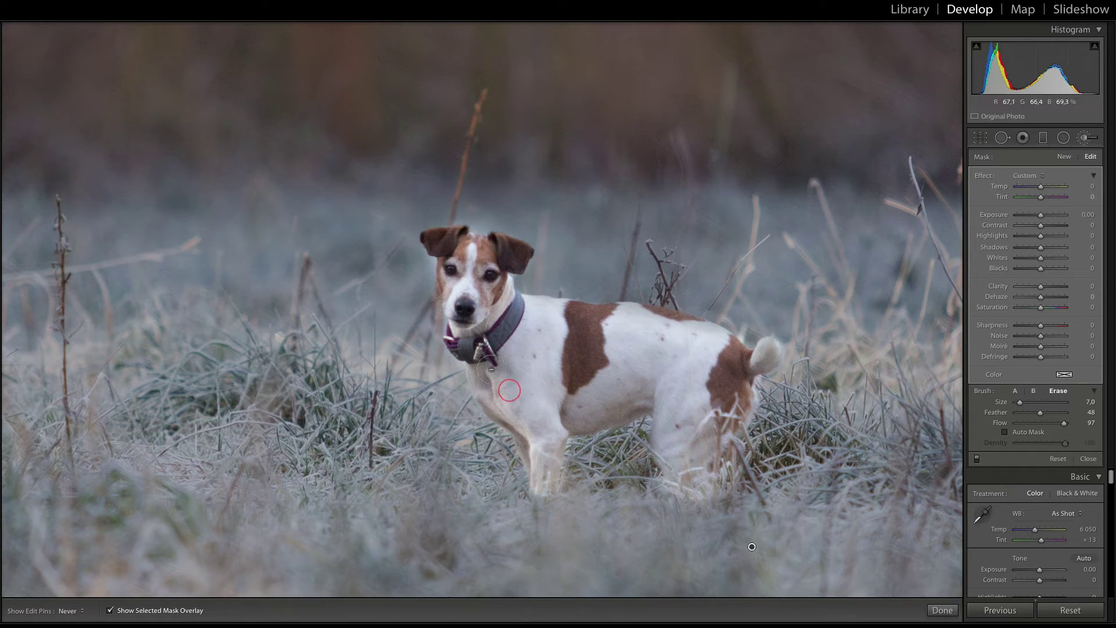
{"action": "scroll", "coordinate": [498, 386], "scroll_direction": "up", "scroll_amount": 3}
{"action": "key", "text": "h"}
{"action": "key", "text": "h"}
{"action": "key", "text": "h"}
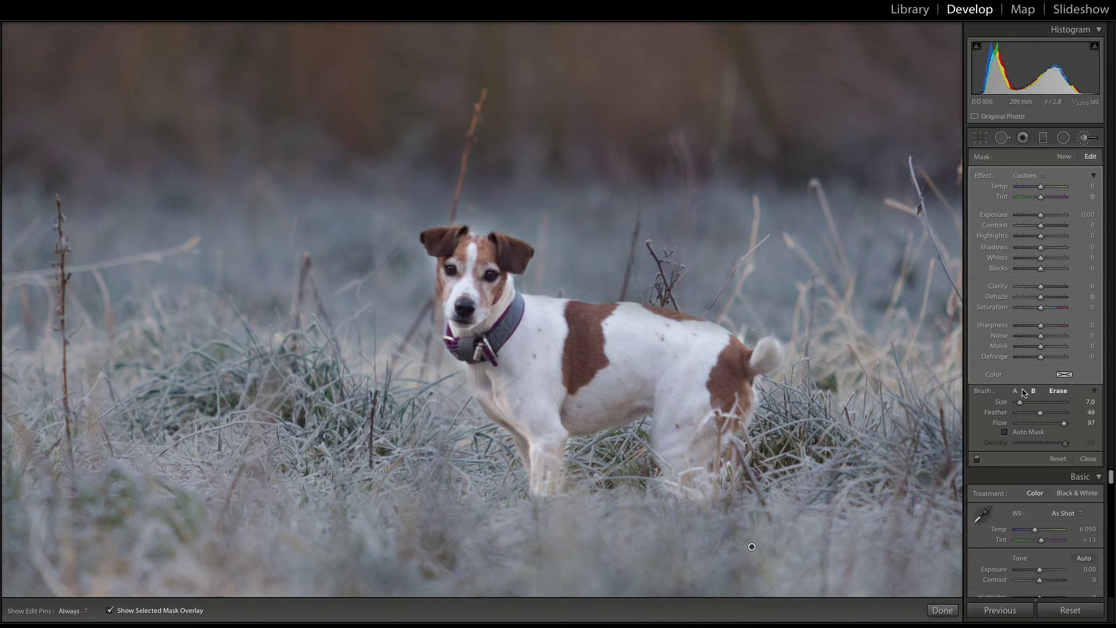
Repaint the mask along the edges of the dog's rump and head
{"action": "left_click", "coordinate": [1015, 390]}
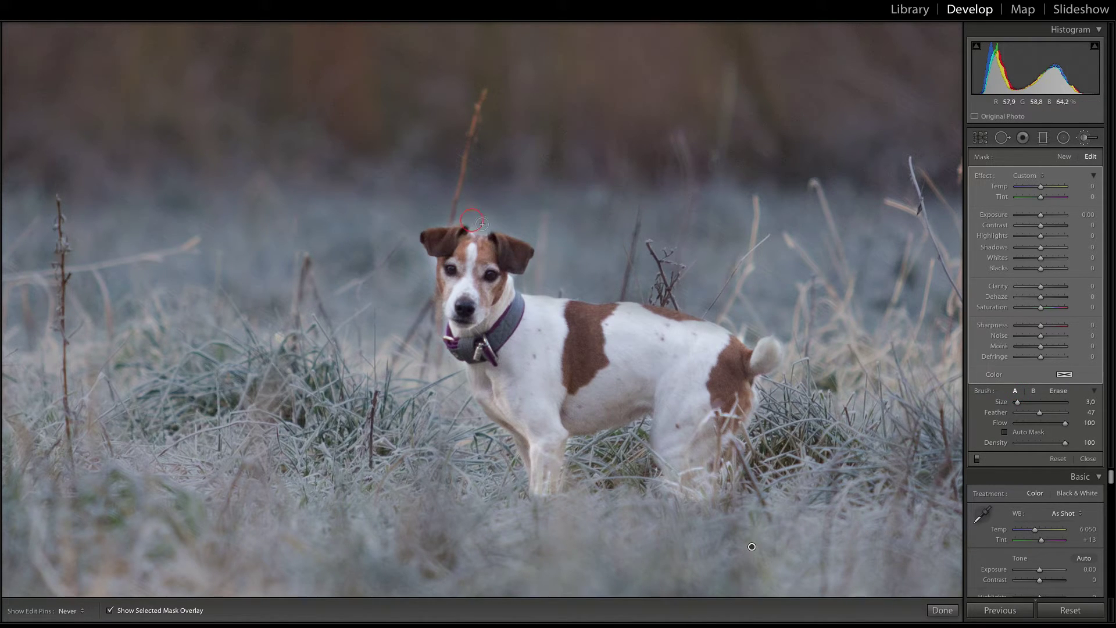
{"action": "key", "text": "h"}
{"action": "key", "text": "h"}
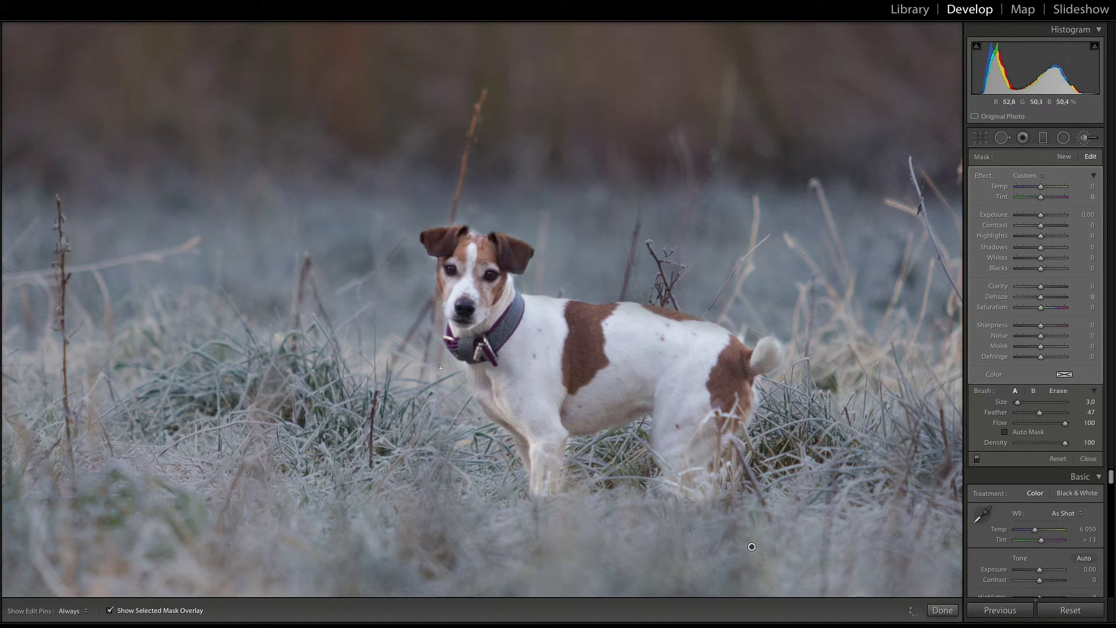
{"action": "key", "text": "h"}
{"action": "key", "text": "h"}
{"action": "key", "text": "h"}
{"action": "left_click_drag", "start_coordinate": [757, 336], "coordinate": [733, 327]}
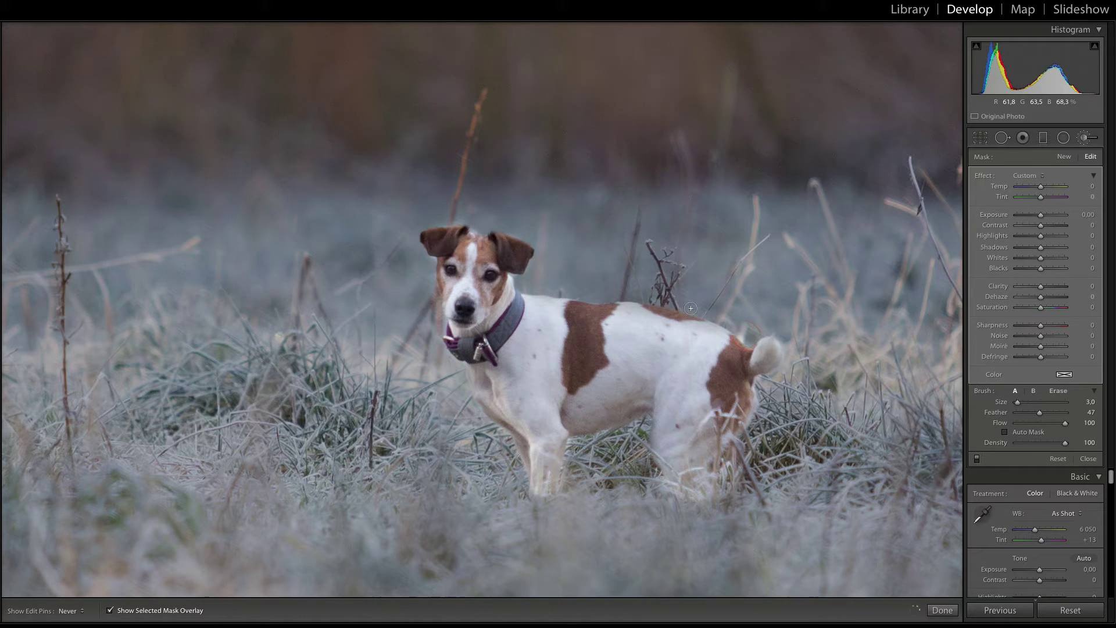
{"action": "key", "text": "h"}
{"action": "key", "text": "h"}
{"action": "left_click_drag", "start_coordinate": [477, 227], "coordinate": [466, 216]}
Finish the current brush, zoom out to the whole photo, and reselect the meadow adjustment
{"action": "left_click", "coordinate": [941, 610]}
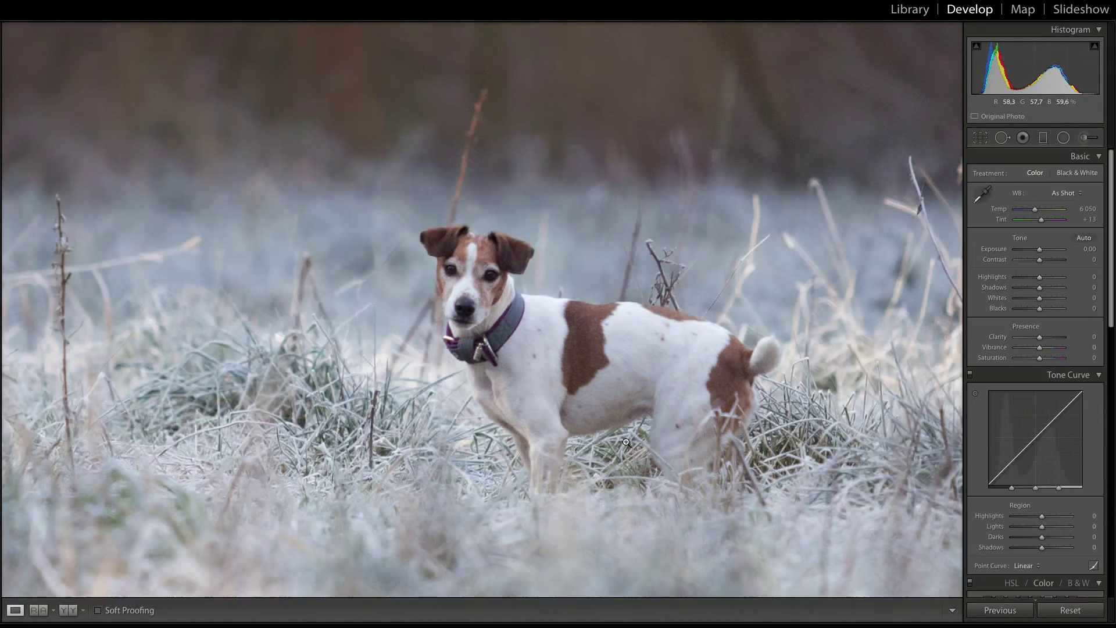
{"action": "left_click", "coordinate": [720, 535]}
{"action": "left_click", "coordinate": [609, 426]}
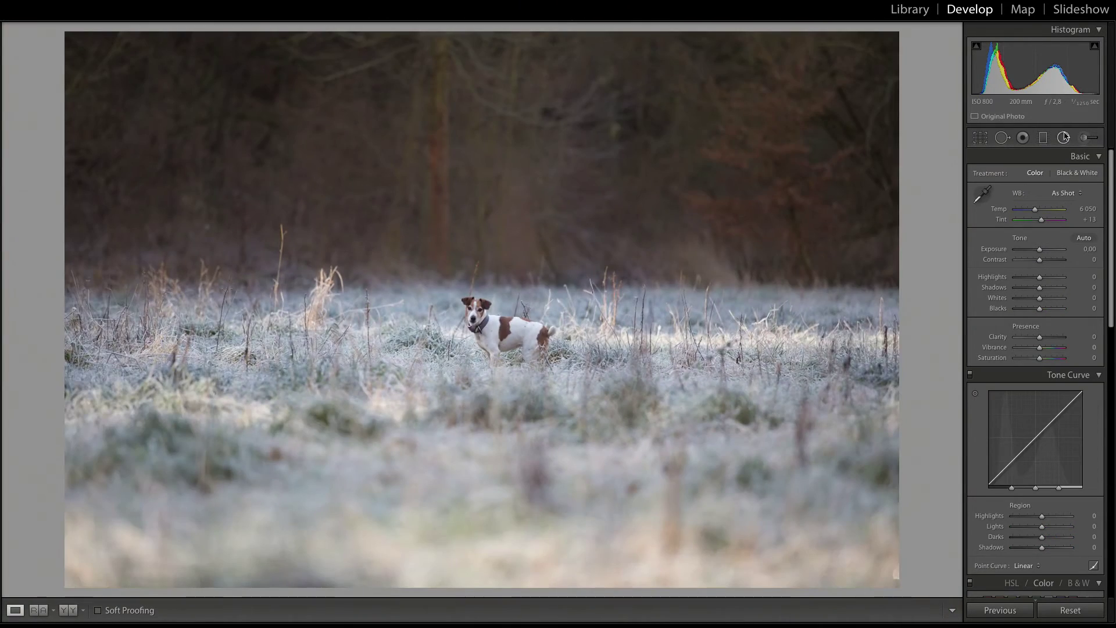
{"action": "left_click", "coordinate": [1084, 137]}
{"action": "left_click", "coordinate": [548, 382]}
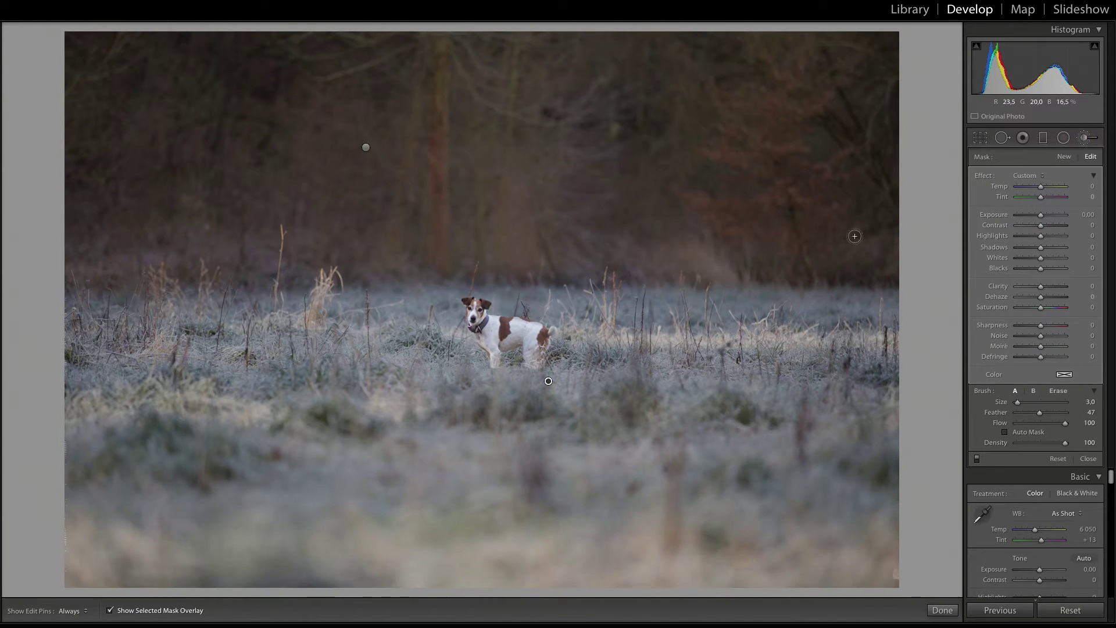
Erase meadow mask spill along the treeline with an enlarged eraser brush
{"action": "key", "text": "alt"}
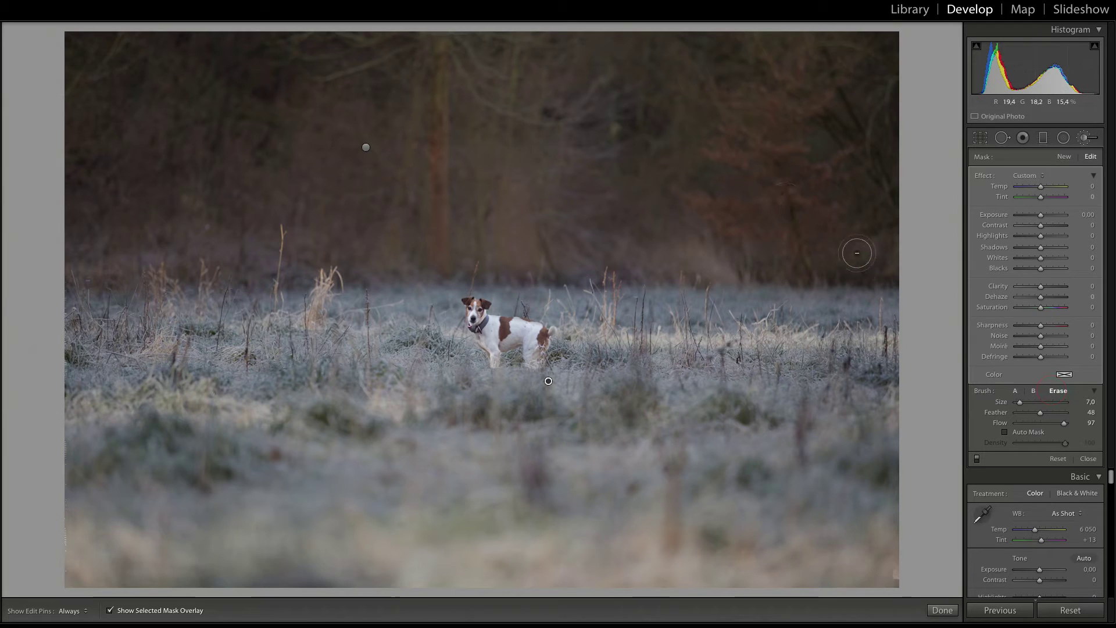
{"action": "key", "text": "h"}
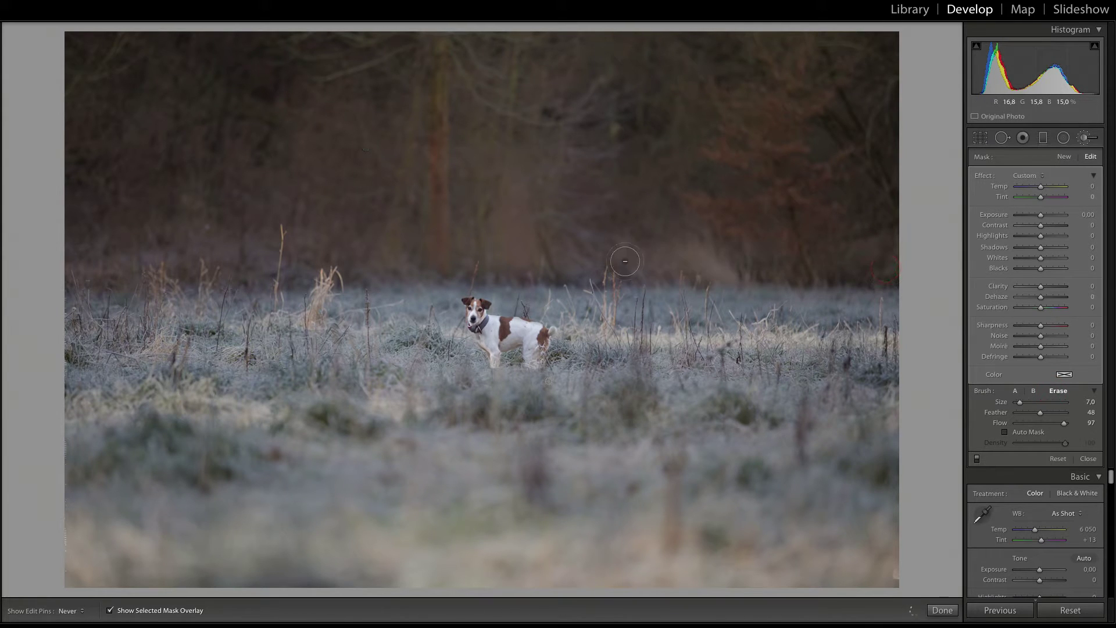
{"action": "key", "text": "h"}
{"action": "scroll", "coordinate": [174, 267], "scroll_direction": "up", "scroll_amount": 4}
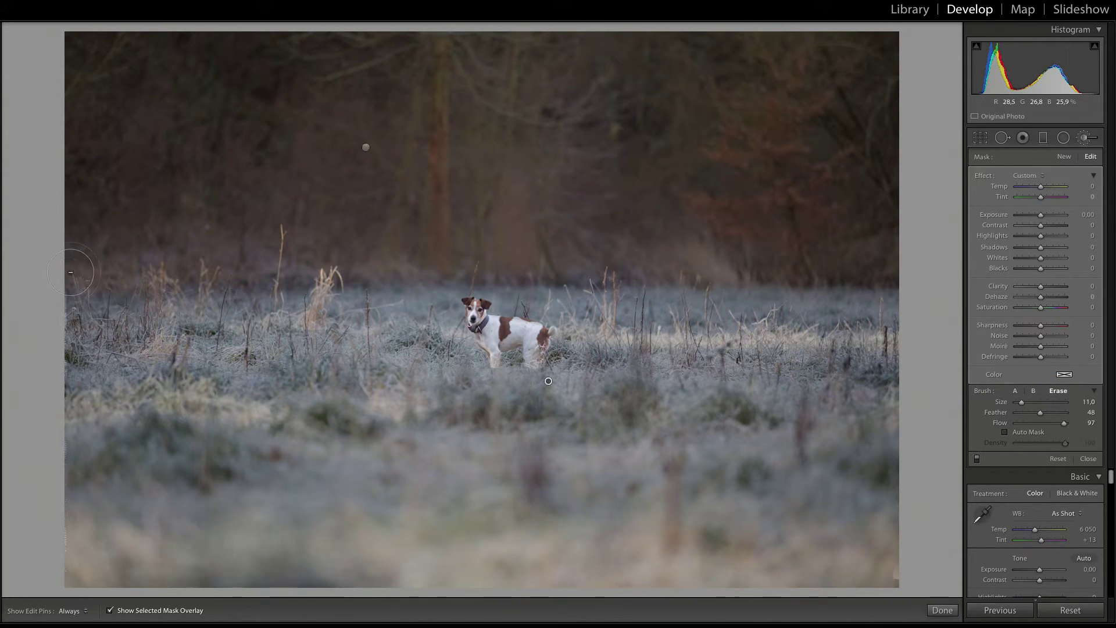
{"action": "key", "text": "h"}
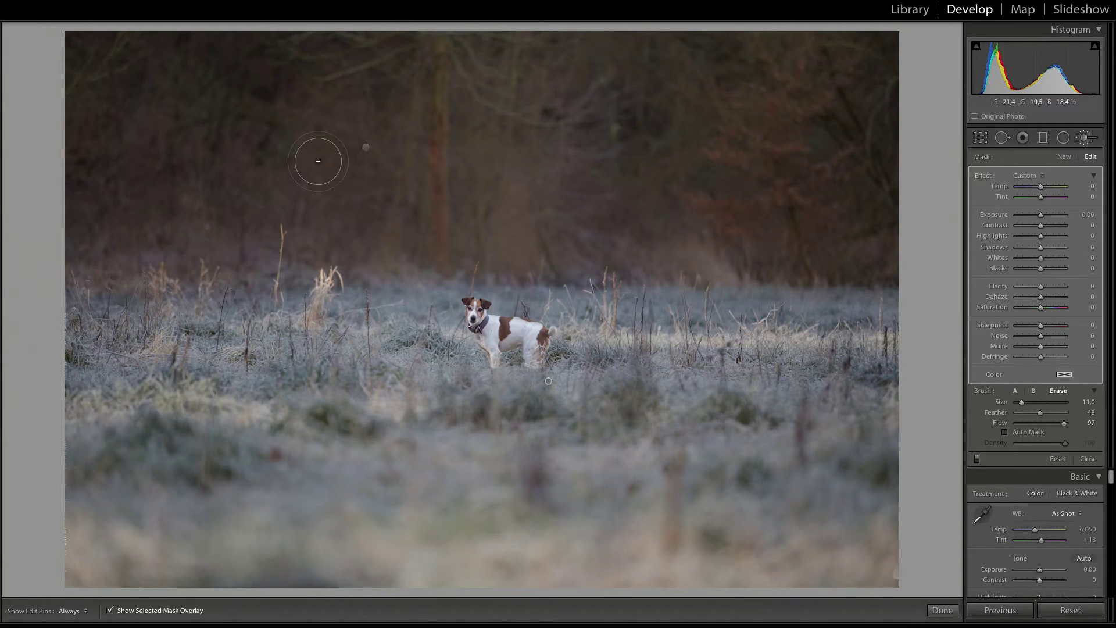
{"action": "key", "text": "h"}
{"action": "key", "text": "o"}
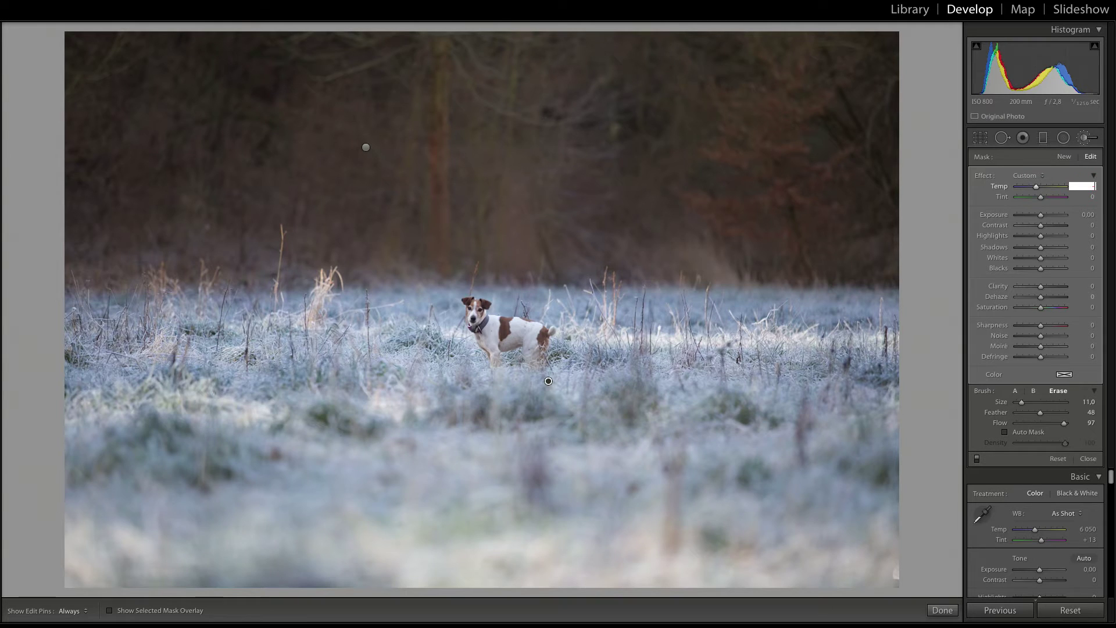
Set the meadow mask to temp -20, contrast 20 and shadows 76
{"action": "type", "text": "-20"}
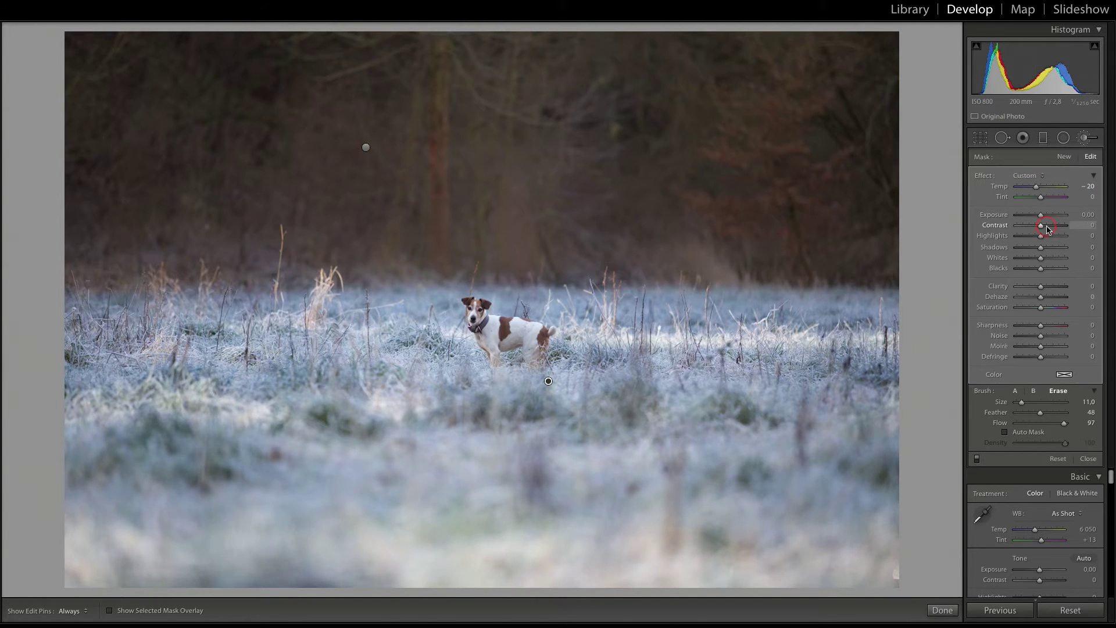
{"action": "left_click", "coordinate": [1089, 225]}
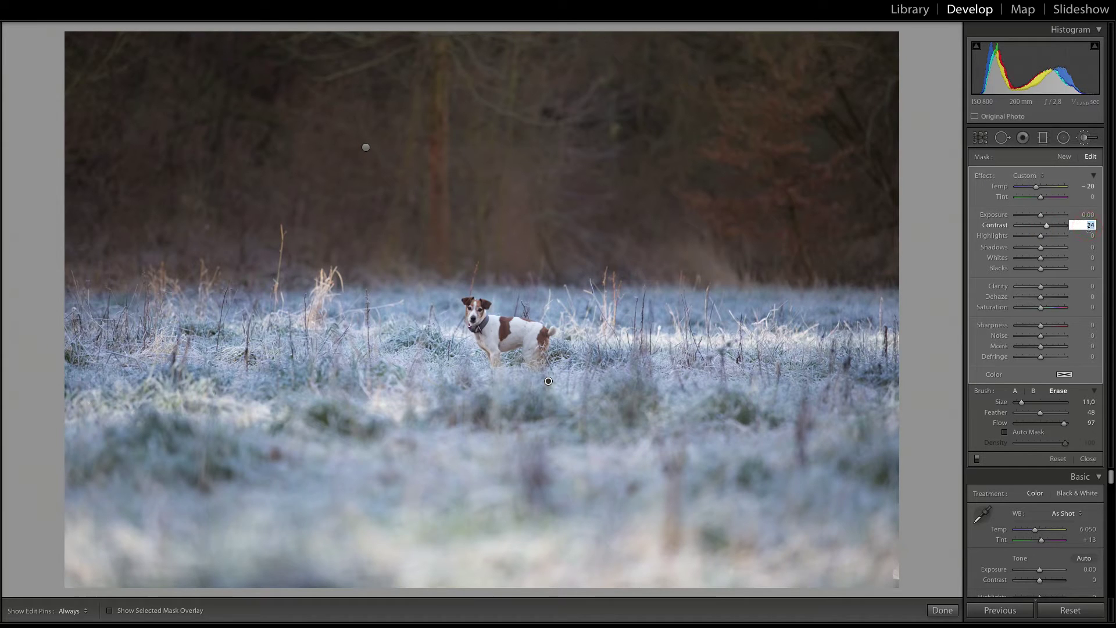
{"action": "type", "text": "20"}
{"action": "key", "text": "Return"}
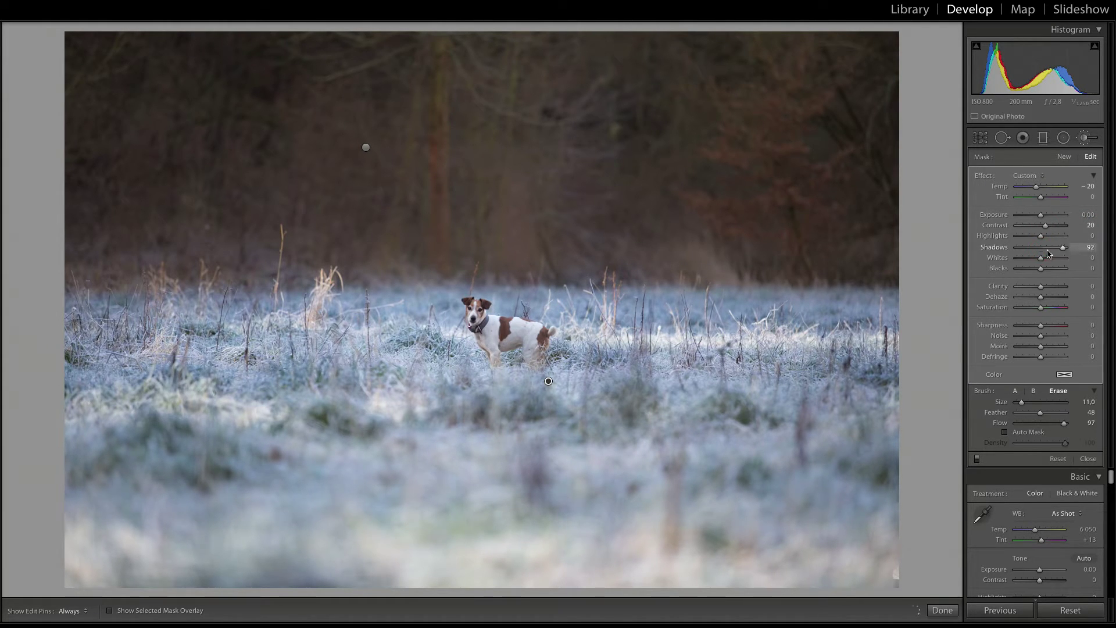
{"action": "left_click_drag", "start_coordinate": [1049, 254], "coordinate": [1077, 254]}
Set the meadow mask clarity to 10 and sharpness to 20, then close the brush
{"action": "left_click", "coordinate": [1046, 291]}
{"action": "mouse_move", "coordinate": [1042, 293]}
{"action": "left_mouse_down"}
{"action": "mouse_move", "coordinate": [1007, 300]}
{"action": "mouse_move", "coordinate": [1072, 287]}
{"action": "left_mouse_up"}
{"action": "left_click", "coordinate": [1078, 288]}
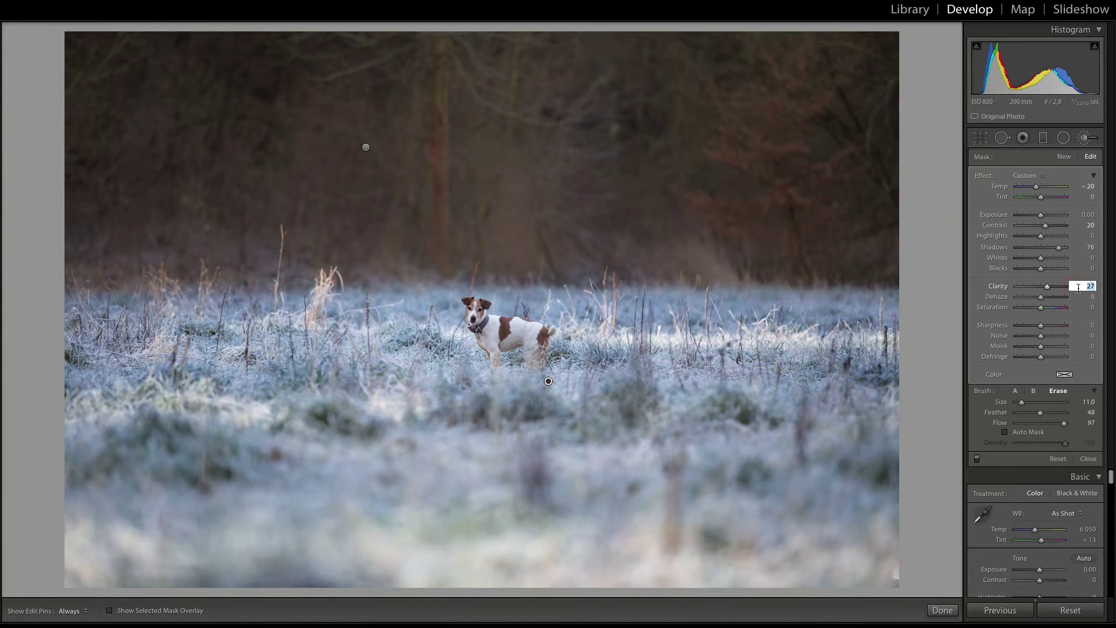
{"action": "type", "text": "10"}
{"action": "key", "text": "Return"}
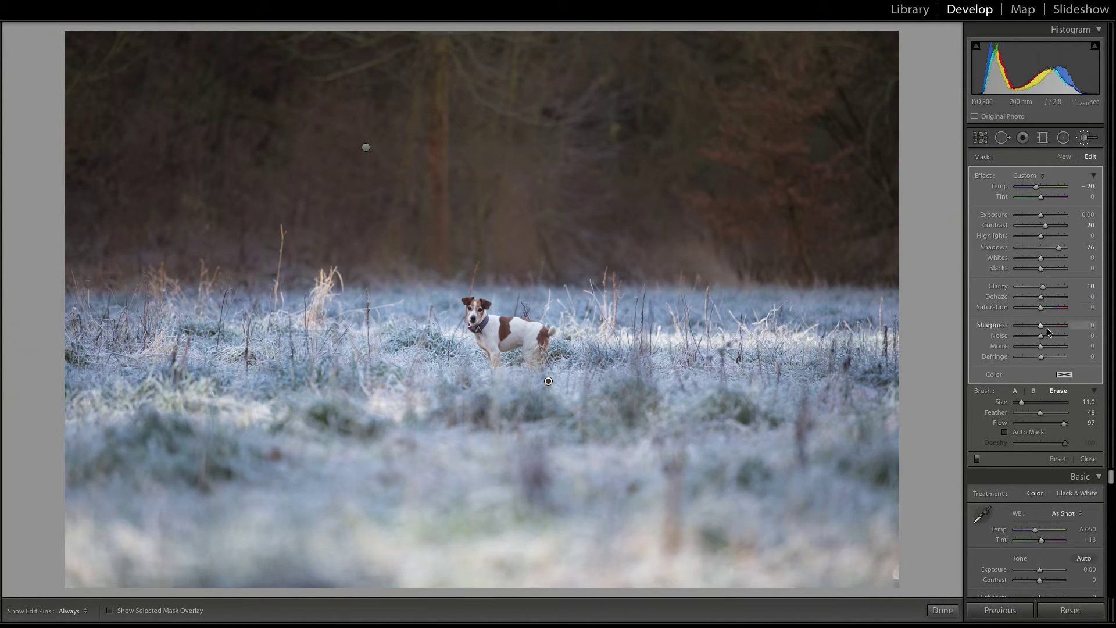
{"action": "left_click", "coordinate": [1049, 332]}
{"action": "left_click", "coordinate": [1082, 325]}
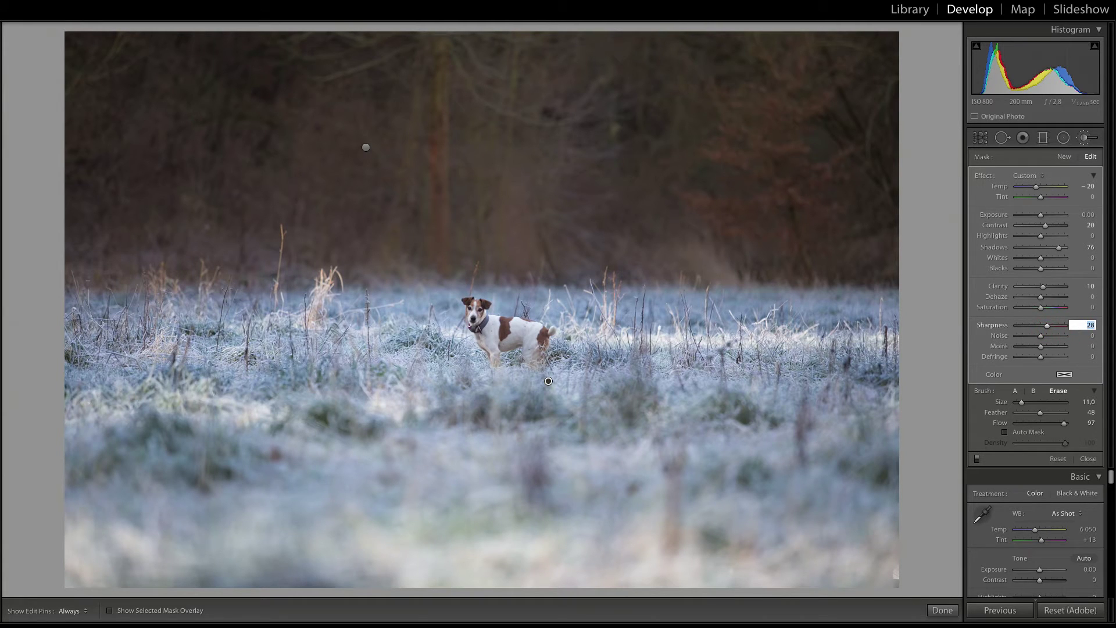
{"action": "type", "text": "20"}
{"action": "key", "text": "Return"}
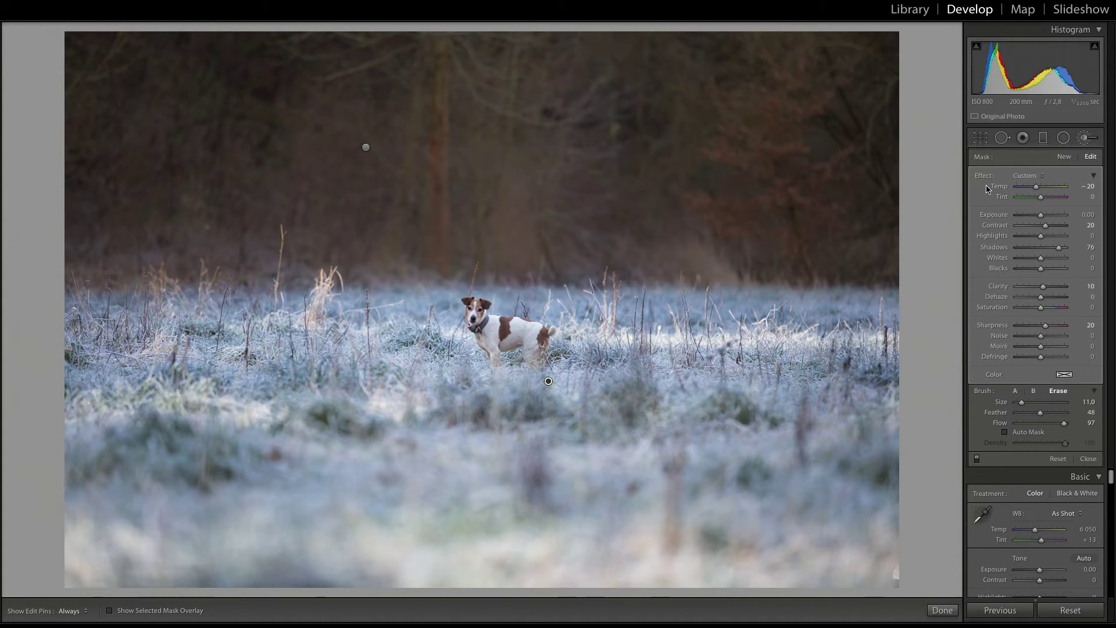
{"action": "left_click", "coordinate": [942, 610]}
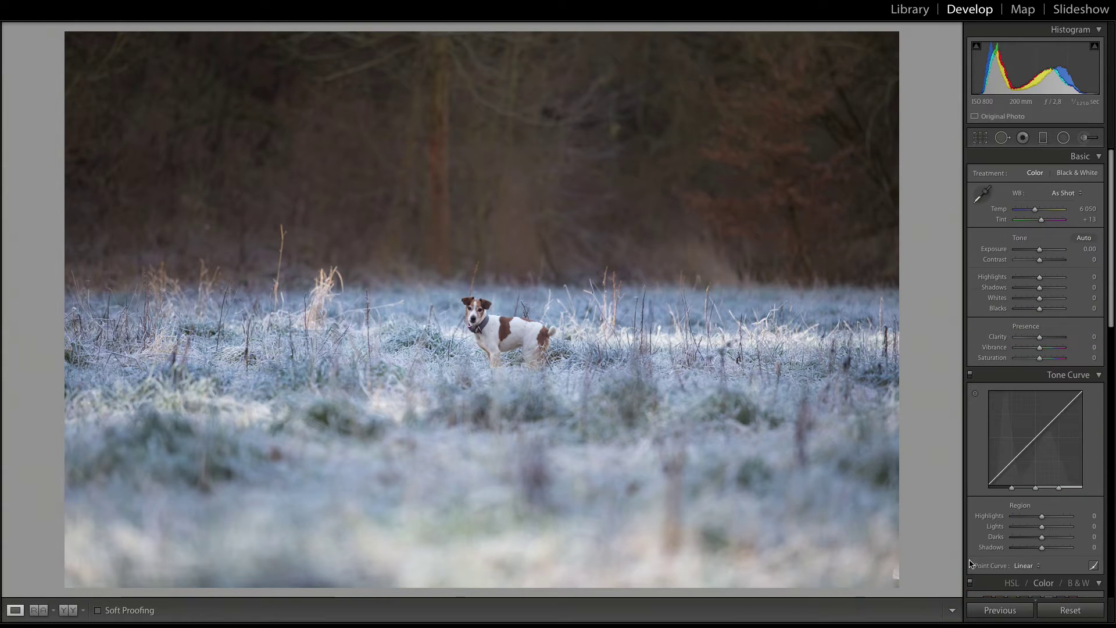
Tighten the crop from the right at the original aspect ratio, centre the dog, and apply
{"action": "left_click", "coordinate": [981, 138]}
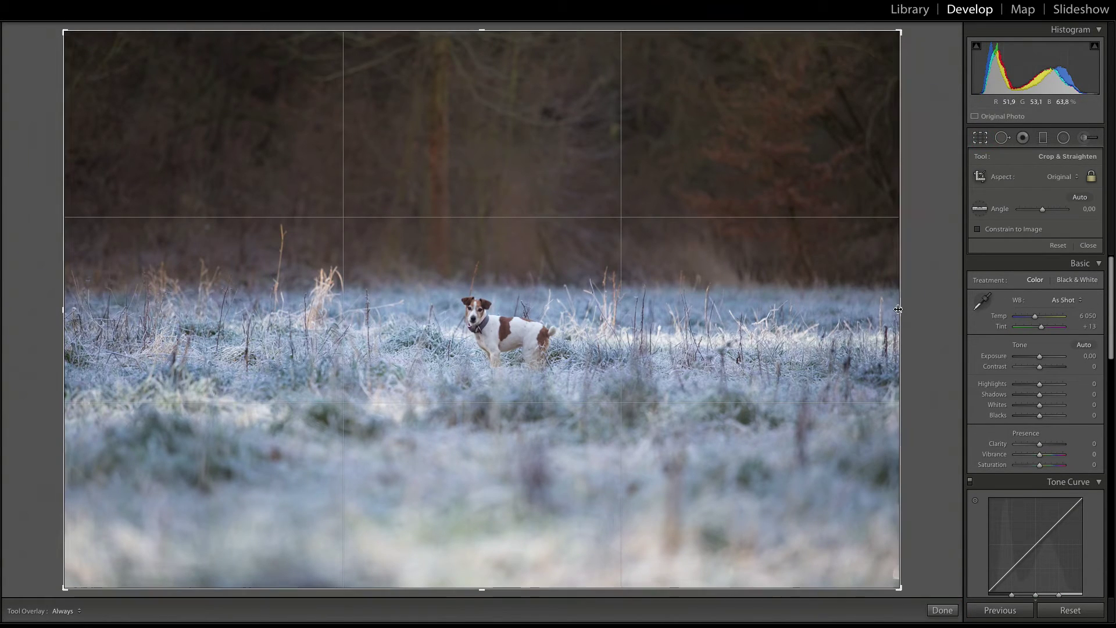
{"action": "left_click_drag", "start_coordinate": [901, 317], "coordinate": [848, 307]}
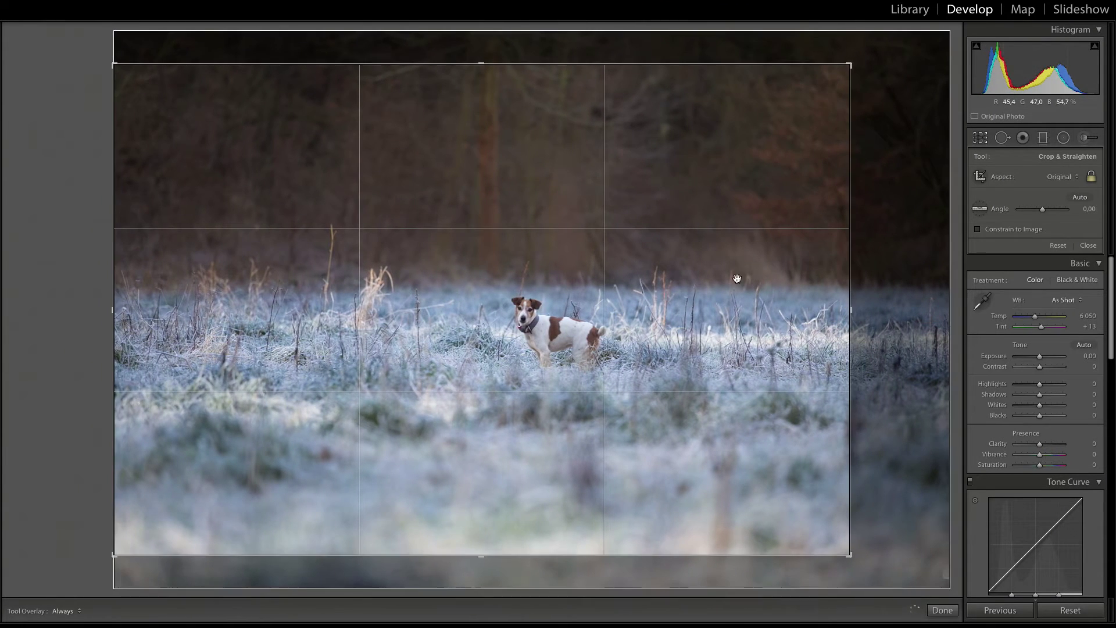
{"action": "left_click_drag", "start_coordinate": [737, 279], "coordinate": [751, 316]}
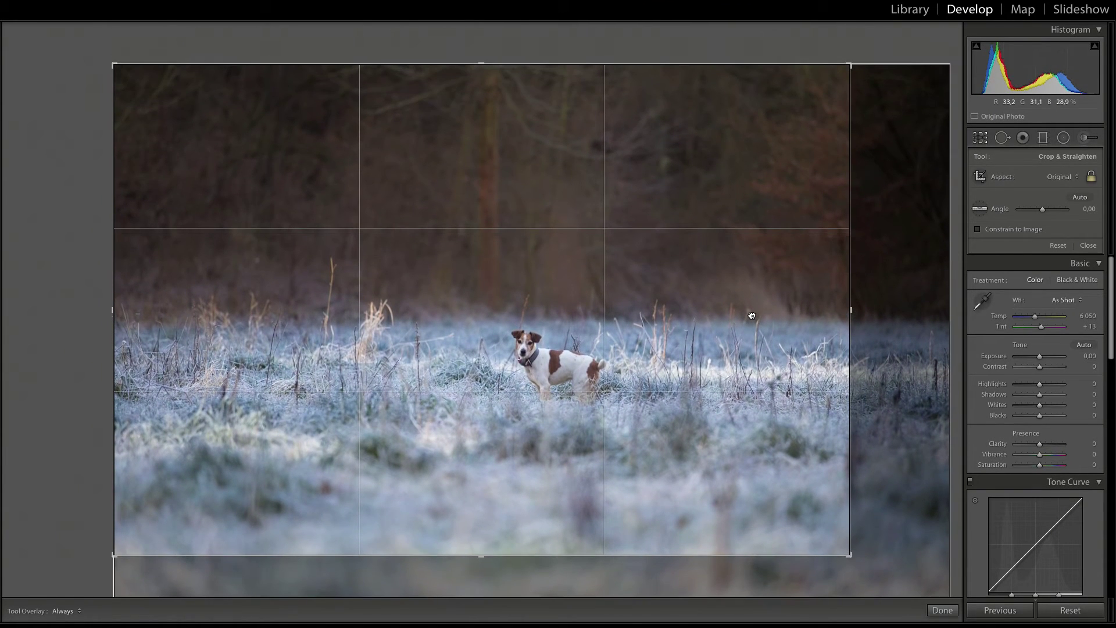
{"action": "left_click_drag", "start_coordinate": [752, 315], "coordinate": [739, 298]}
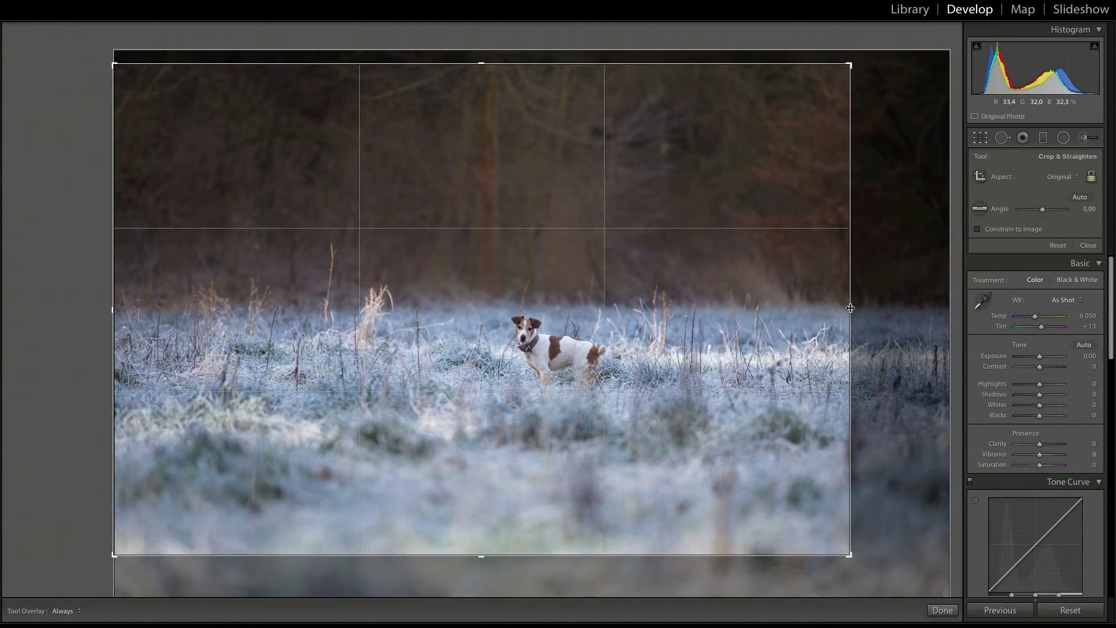
{"action": "left_click_drag", "start_coordinate": [849, 310], "coordinate": [866, 308]}
{"action": "left_click_drag", "start_coordinate": [786, 308], "coordinate": [778, 308]}
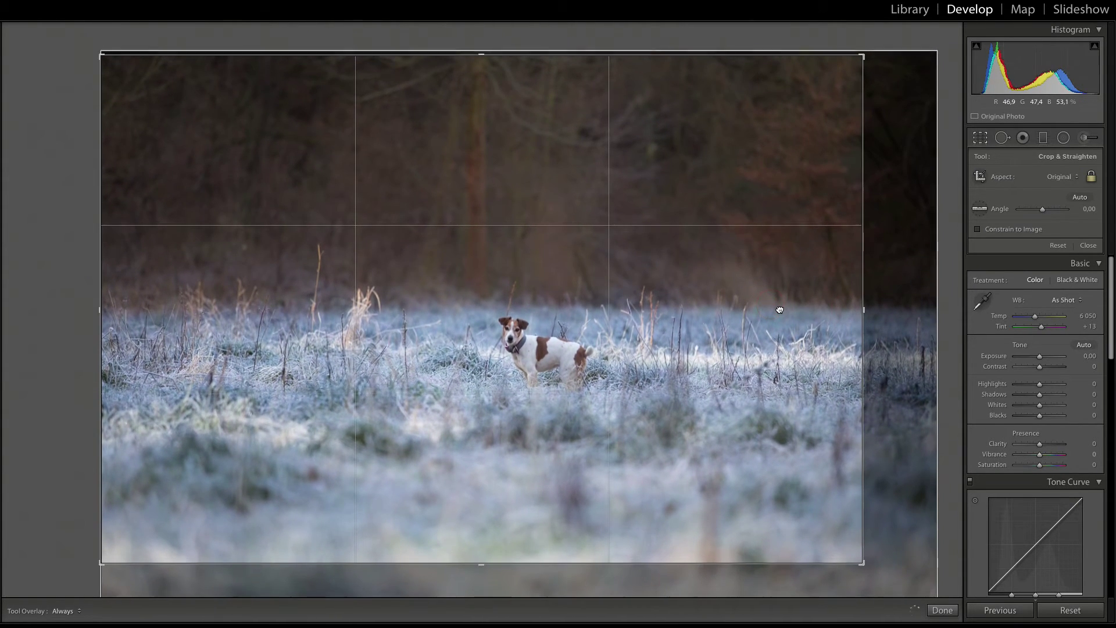
{"action": "left_click", "coordinate": [939, 611]}
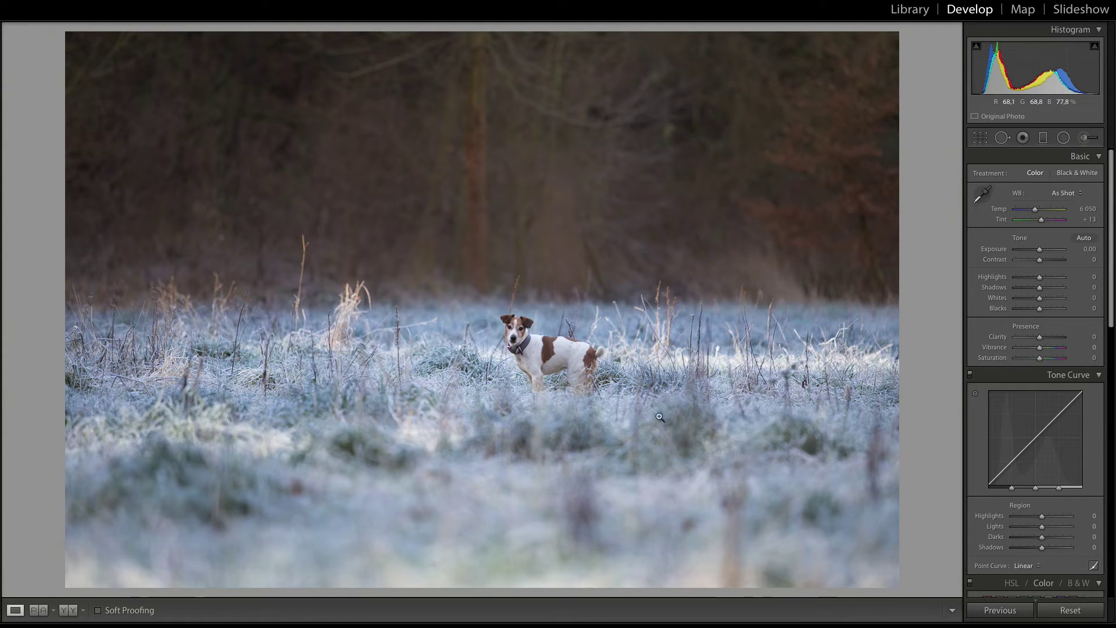
Set the overall exposure to +0.50
{"action": "left_click", "coordinate": [1084, 249]}
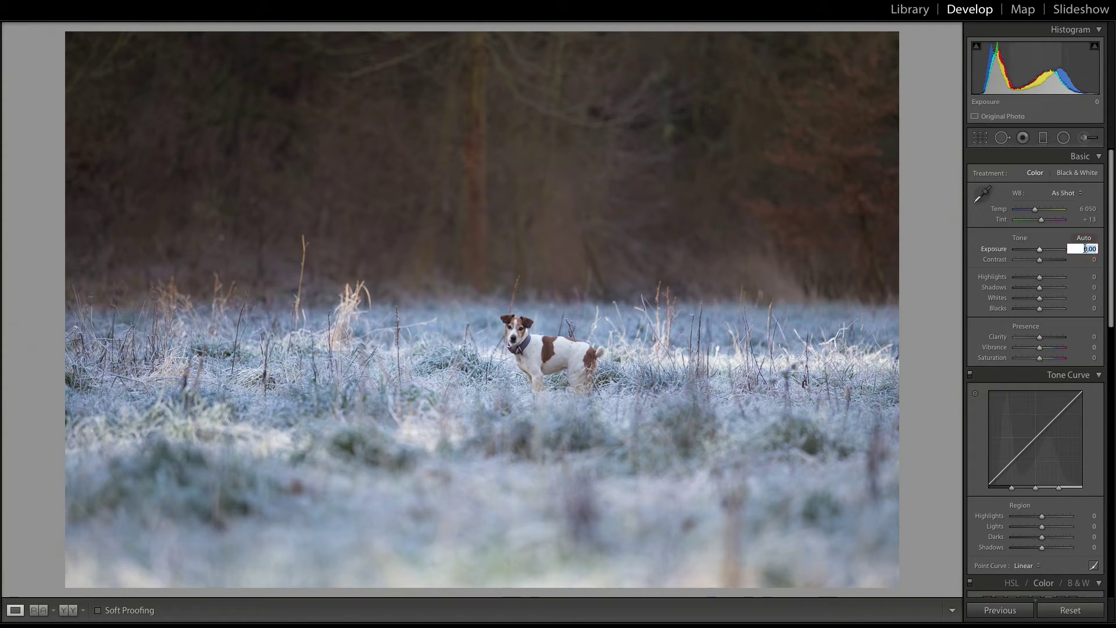
{"action": "type", "text": "0,5"}
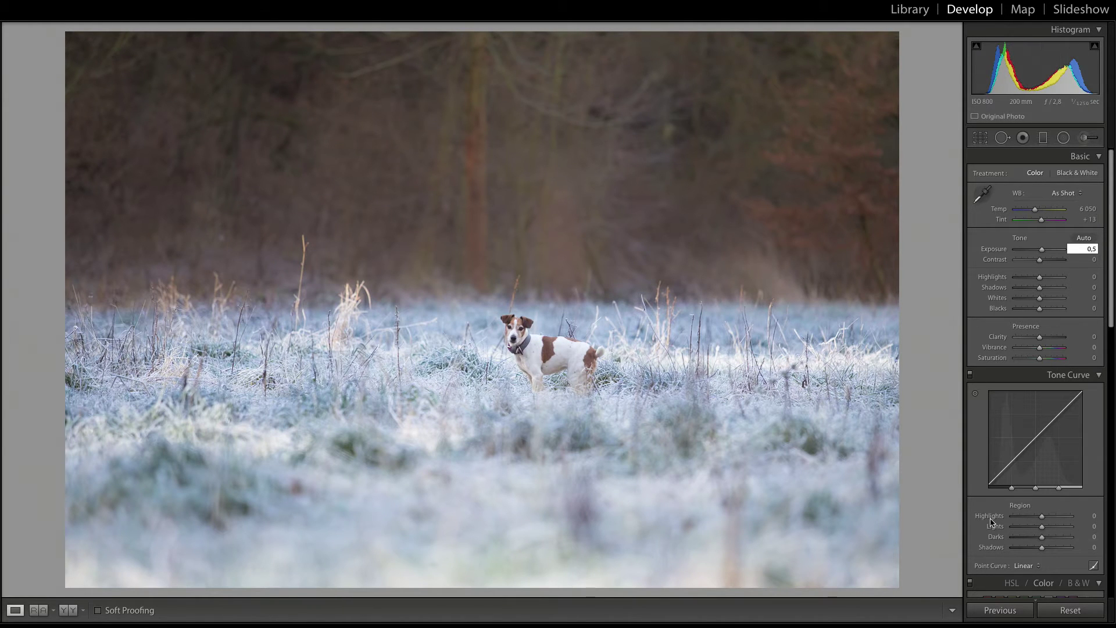
{"action": "key", "text": "Return"}
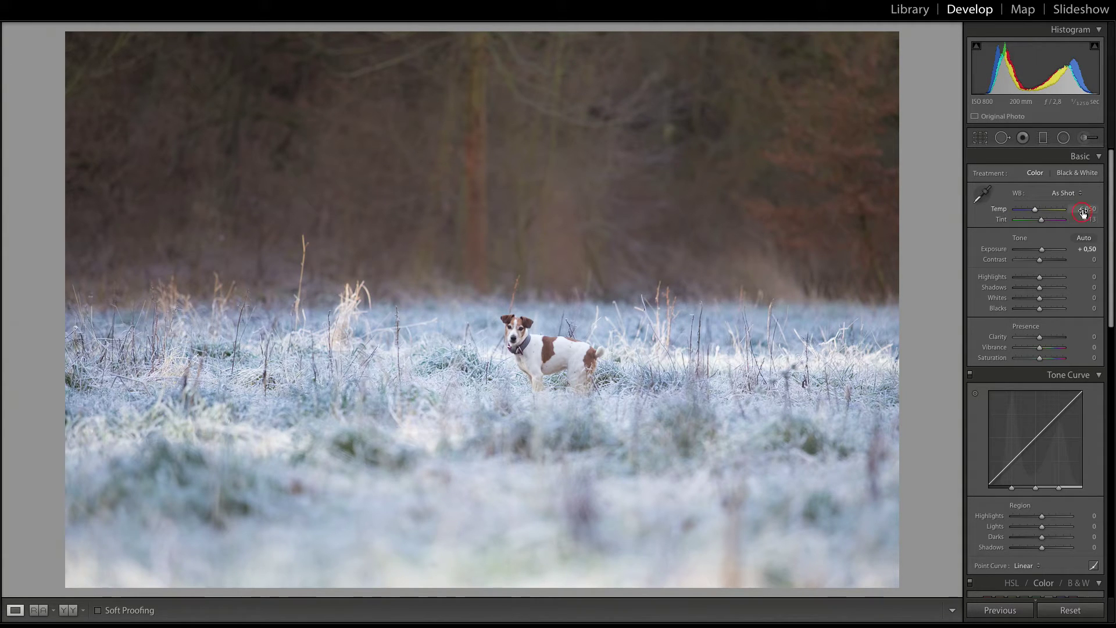
Set the white balance temperature to 5800, comparing warmer and cooler values first
{"action": "left_click", "coordinate": [1083, 209]}
{"action": "type", "text": "5800"}
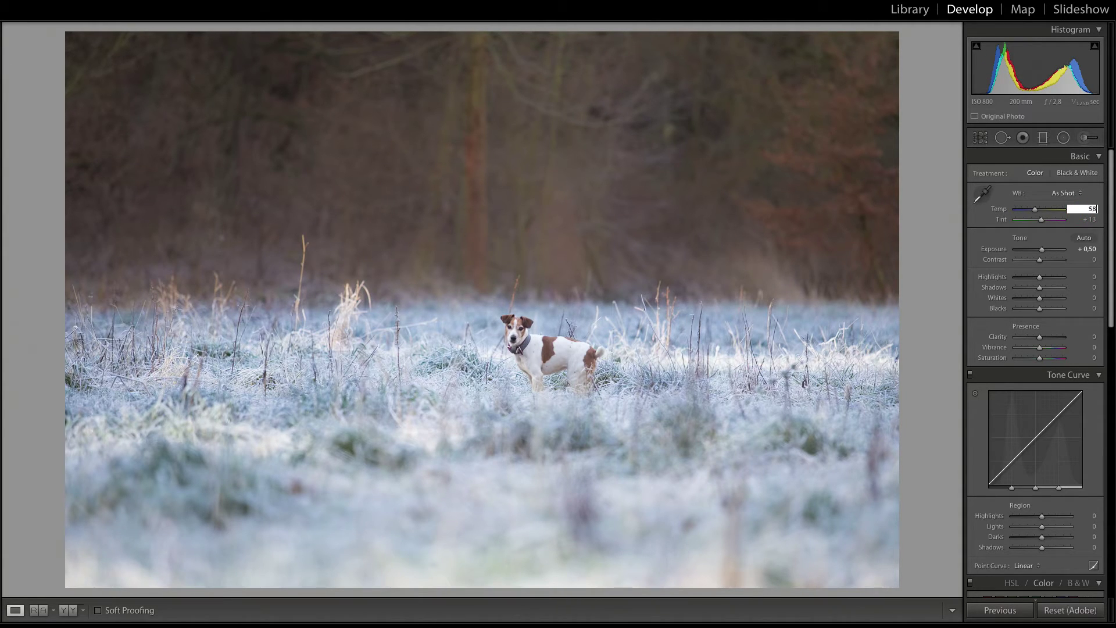
{"action": "key", "text": "Return"}
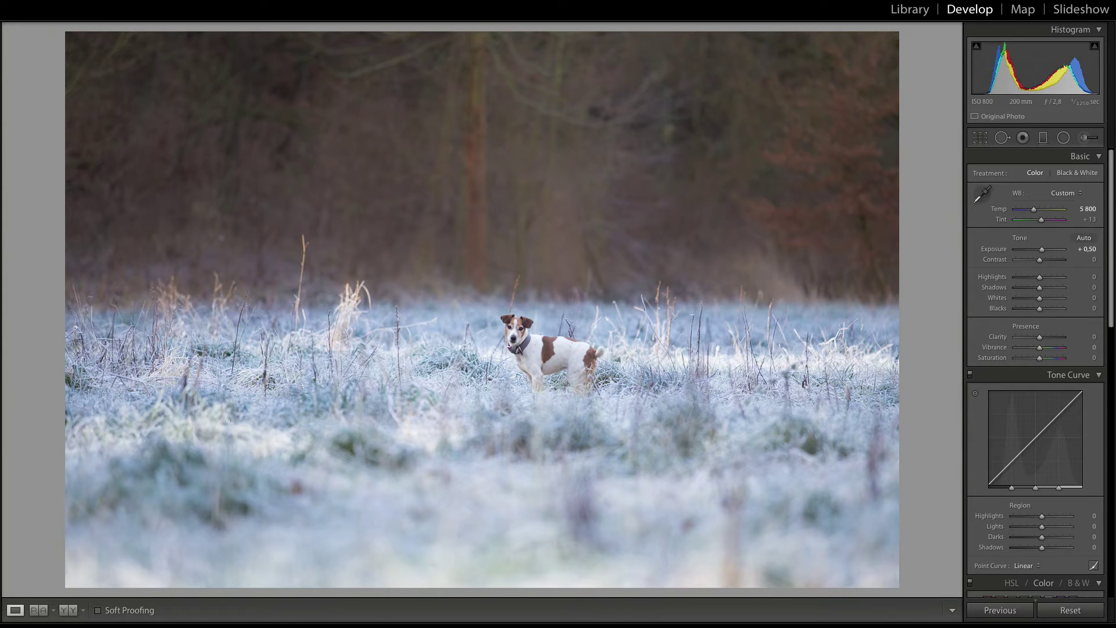
{"action": "left_click", "coordinate": [1034, 215]}
{"action": "left_click_drag", "start_coordinate": [1032, 214], "coordinate": [1033, 211]}
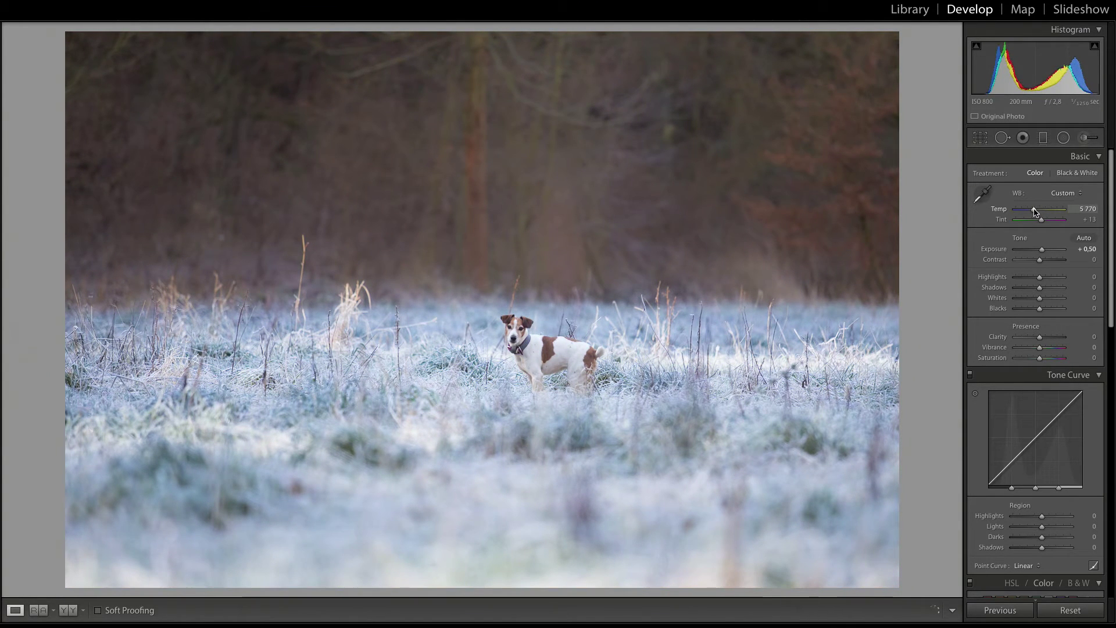
{"action": "left_click", "coordinate": [1097, 213]}
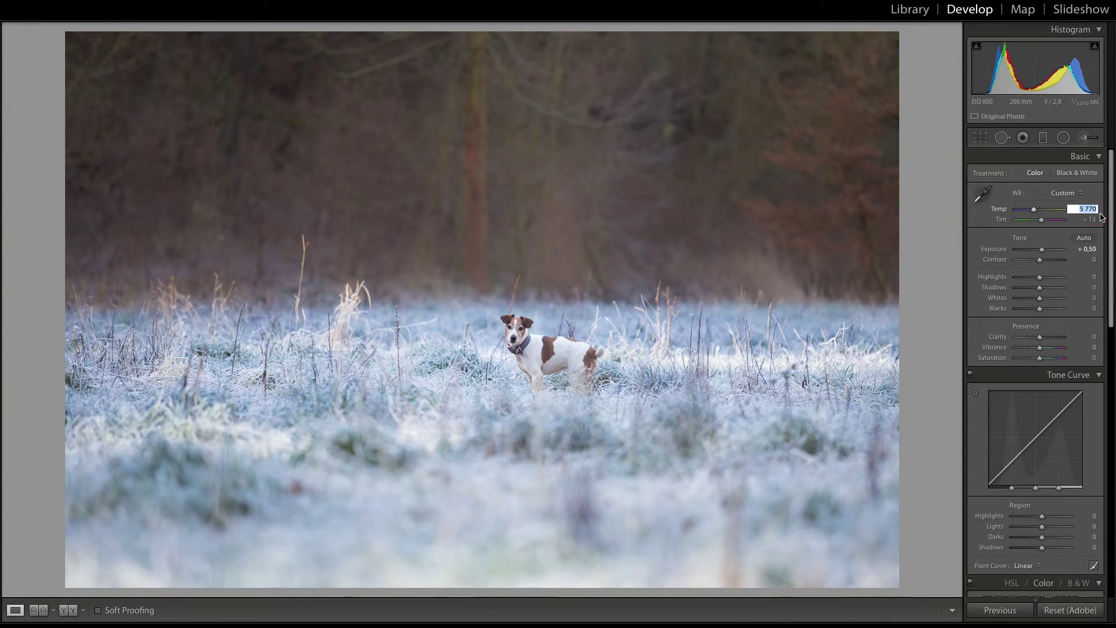
{"action": "type", "text": "5 800"}
{"action": "key", "text": "Return"}
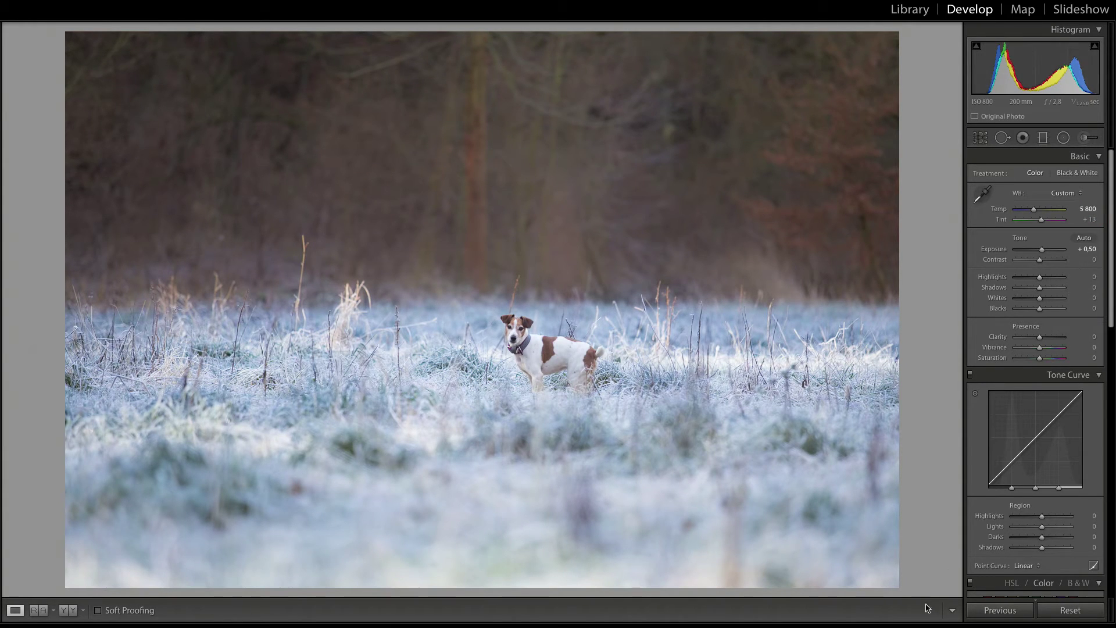
Set the overall contrast to +10
{"action": "left_click", "coordinate": [1091, 260]}
{"action": "type", "text": "10"}
{"action": "key", "text": "Return"}
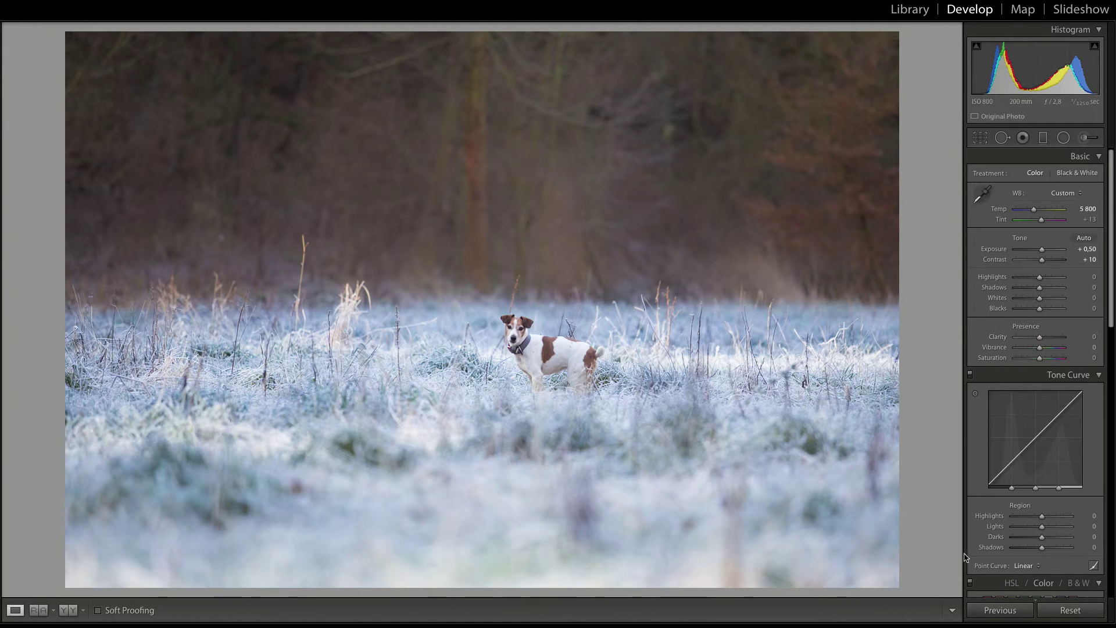
In HSL/Color, try green and aqua, then set blue saturation to 0
{"action": "scroll", "coordinate": [1029, 349], "scroll_direction": "down", "scroll_amount": 1}
{"action": "scroll", "coordinate": [1029, 320], "scroll_direction": "down", "scroll_amount": 3}
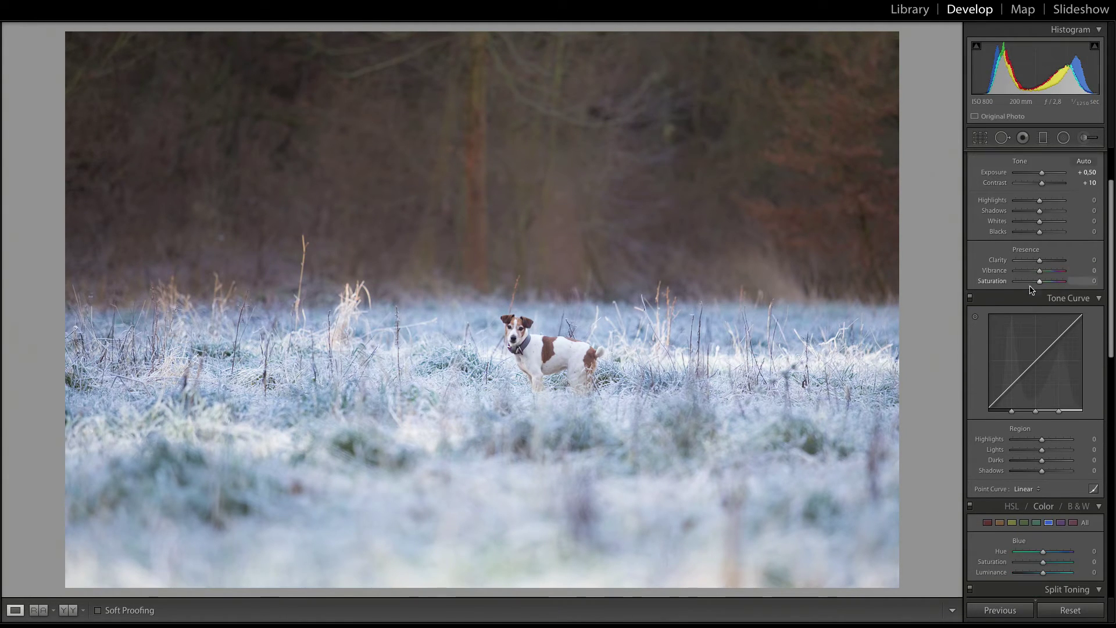
{"action": "scroll", "coordinate": [1029, 297], "scroll_direction": "down", "scroll_amount": 4}
{"action": "scroll", "coordinate": [1029, 297], "scroll_direction": "down", "scroll_amount": 4}
{"action": "scroll", "coordinate": [1017, 279], "scroll_direction": "down", "scroll_amount": 3}
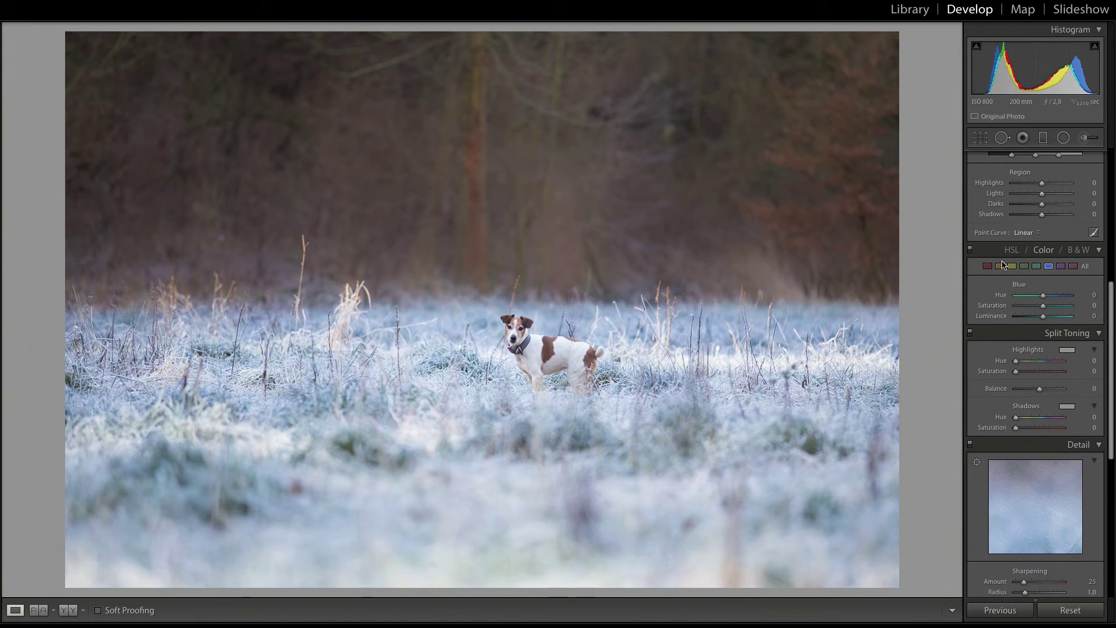
{"action": "left_click", "coordinate": [1024, 266]}
{"action": "mouse_move", "coordinate": [1043, 306]}
{"action": "left_mouse_down"}
{"action": "mouse_move", "coordinate": [1112, 311]}
{"action": "mouse_move", "coordinate": [981, 315]}
{"action": "left_mouse_up"}
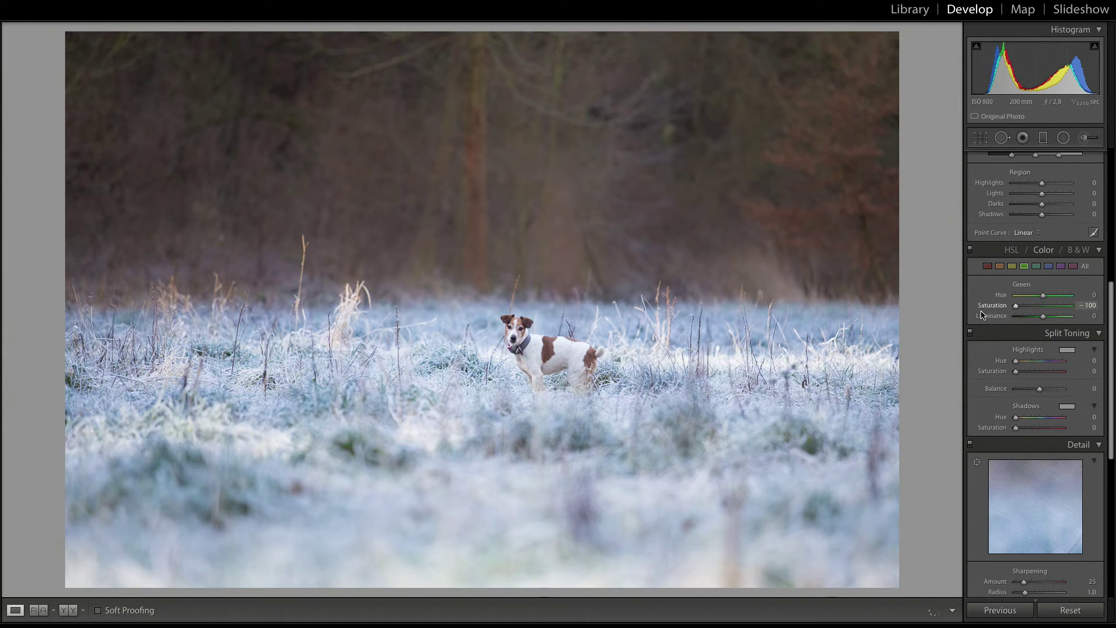
{"action": "left_click", "coordinate": [1037, 267]}
{"action": "left_click", "coordinate": [1049, 266]}
{"action": "mouse_move", "coordinate": [1043, 306]}
{"action": "left_mouse_down"}
{"action": "mouse_move", "coordinate": [1089, 308]}
{"action": "mouse_move", "coordinate": [1045, 311]}
{"action": "left_mouse_up"}
{"action": "type", "text": "0"}
{"action": "key", "text": "Return"}
Set orange saturation to +20 and yellow saturation to +10
{"action": "left_click", "coordinate": [999, 266]}
{"action": "left_click_drag", "start_coordinate": [1053, 311], "coordinate": [1064, 305]}
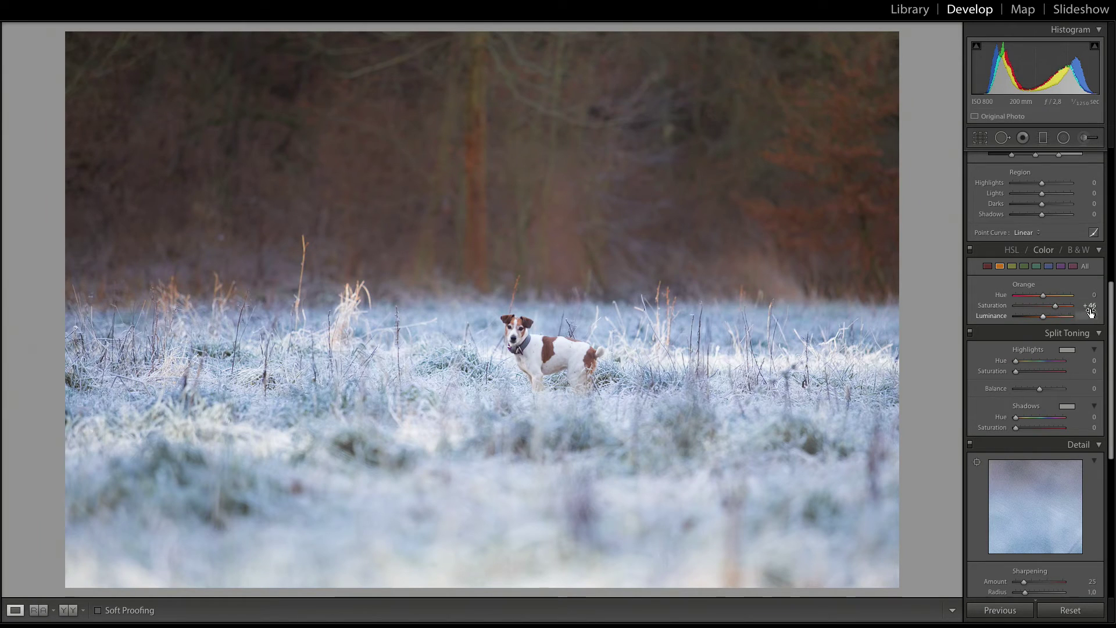
{"action": "left_click", "coordinate": [1088, 305]}
{"action": "type", "text": "20"}
{"action": "key", "text": "Return"}
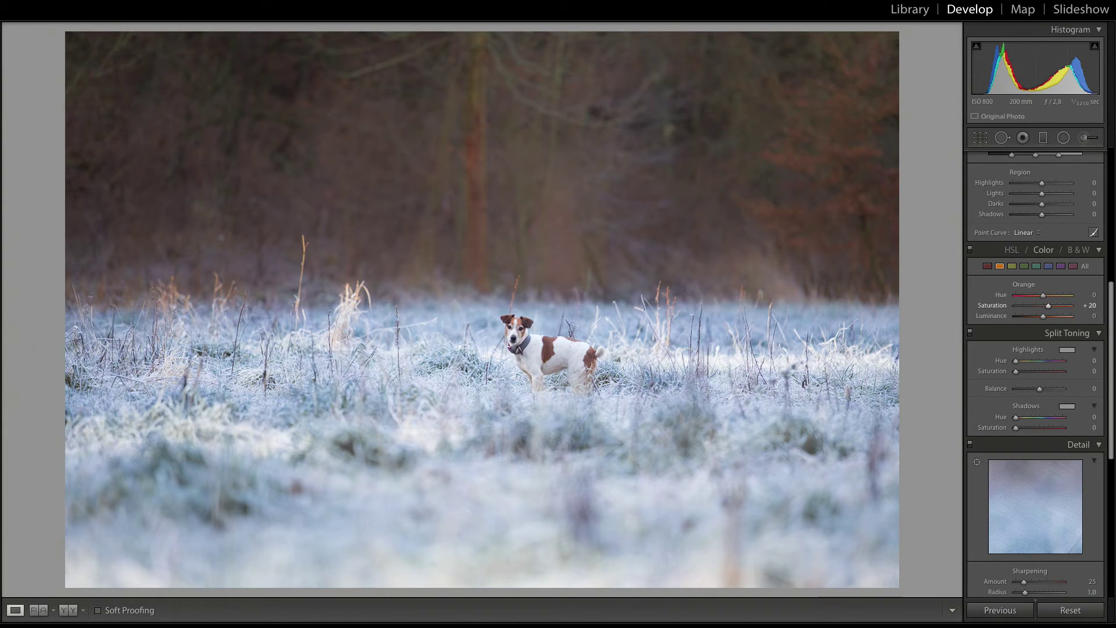
{"action": "left_click", "coordinate": [1012, 266]}
{"action": "mouse_move", "coordinate": [1051, 310]}
{"action": "left_mouse_down"}
{"action": "mouse_move", "coordinate": [1002, 318]}
{"action": "mouse_move", "coordinate": [1048, 315]}
{"action": "left_mouse_up"}
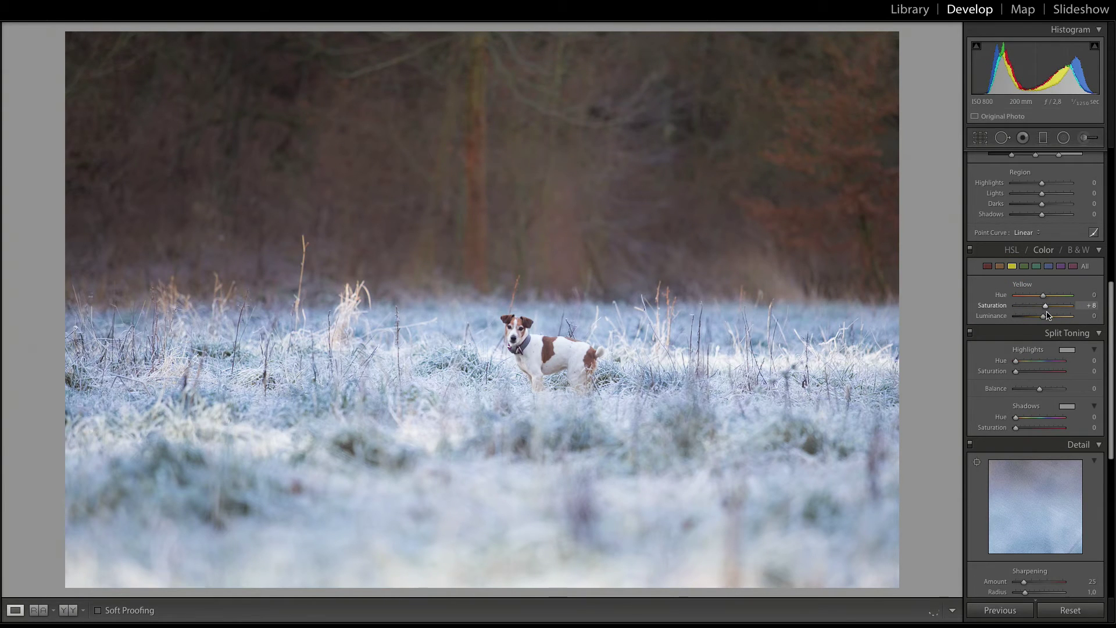
{"action": "left_click", "coordinate": [1089, 306]}
{"action": "type", "text": "10"}
{"action": "key", "text": "Return"}
Leave red saturation at 0 after trying higher values
{"action": "left_click", "coordinate": [988, 267]}
{"action": "mouse_move", "coordinate": [1043, 307]}
{"action": "left_mouse_down"}
{"action": "mouse_move", "coordinate": [1093, 316]}
{"action": "mouse_move", "coordinate": [1011, 326]}
{"action": "left_mouse_up"}
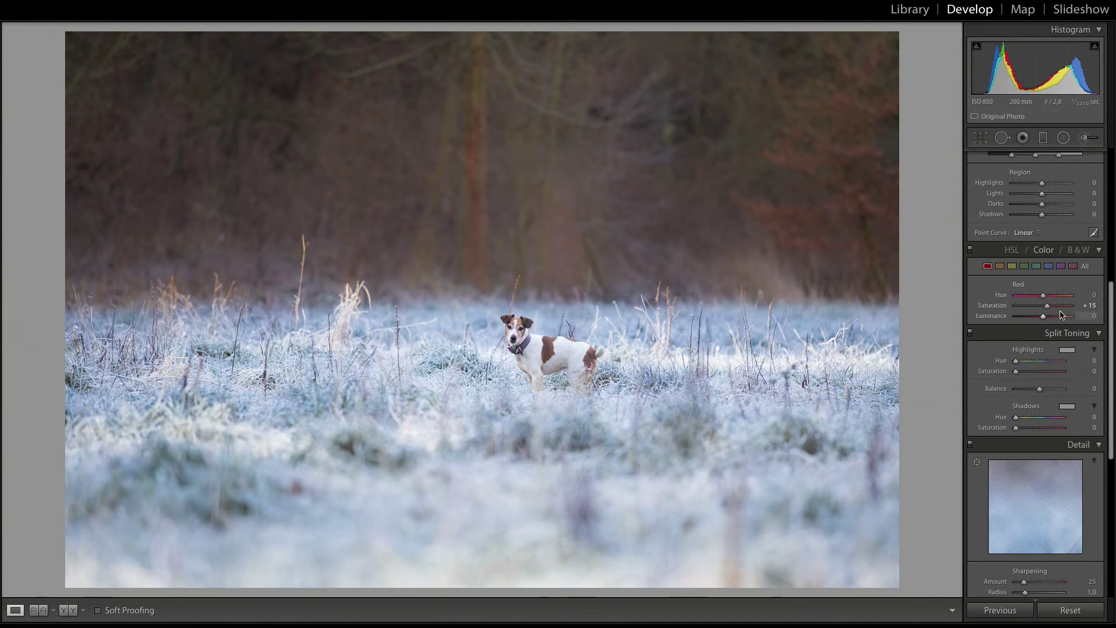
{"action": "left_click_drag", "start_coordinate": [1086, 306], "coordinate": [1095, 314]}
{"action": "left_click", "coordinate": [1095, 313]}
{"action": "type", "text": "0"}
{"action": "key", "text": "Return"}
Zoom to full size on the dog, start a new brush mask and enlarge the brush
{"action": "left_click", "coordinate": [577, 359]}
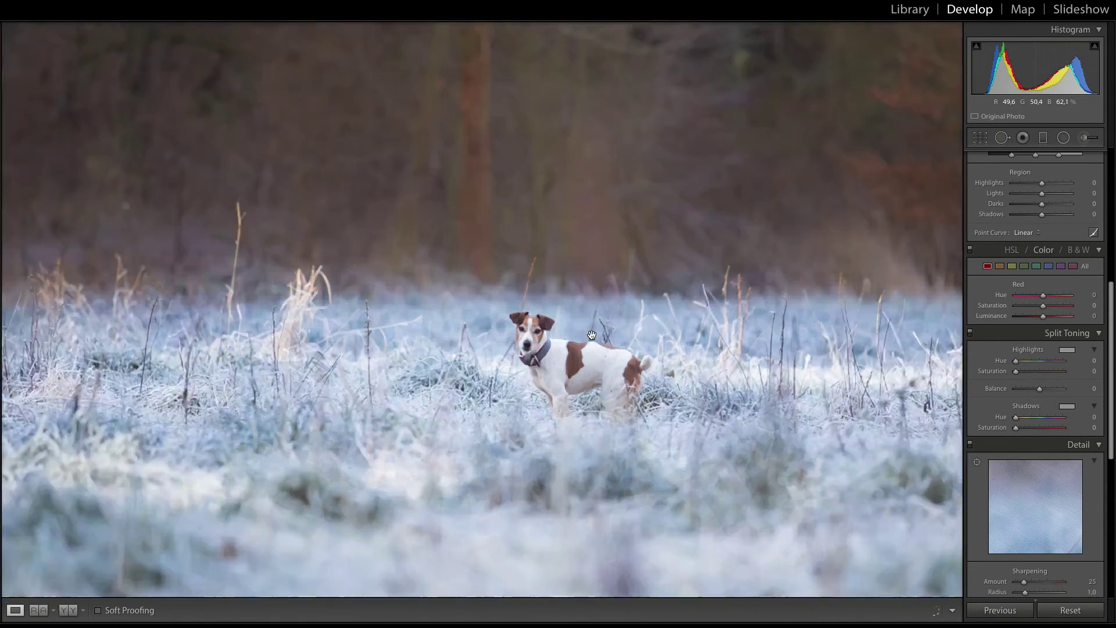
{"action": "left_click", "coordinate": [577, 360]}
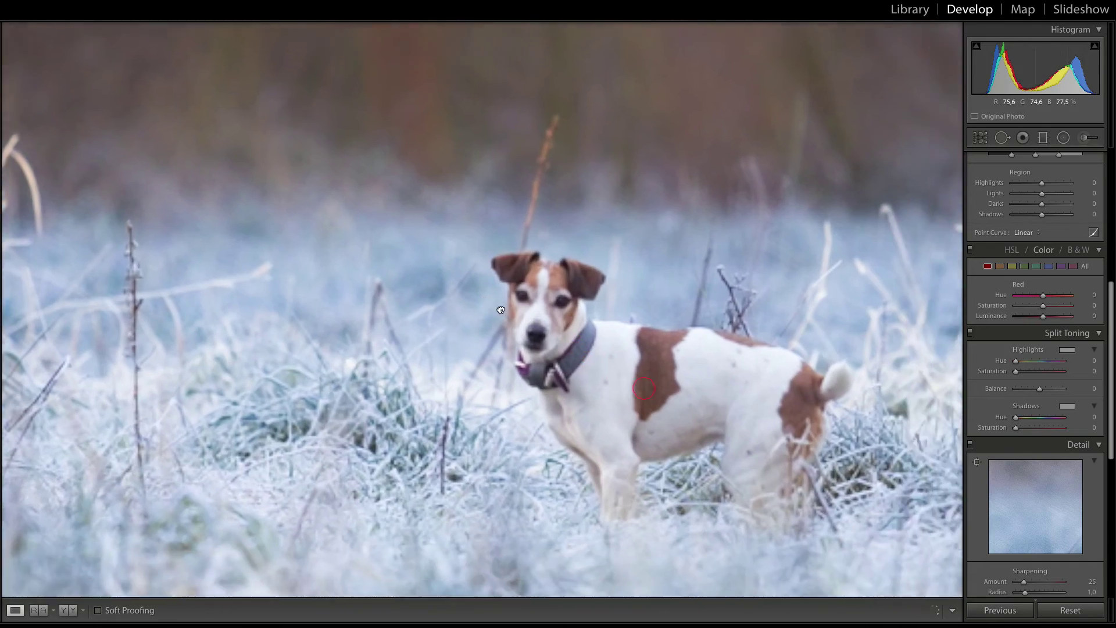
{"action": "left_click_drag", "start_coordinate": [577, 359], "coordinate": [333, 267]}
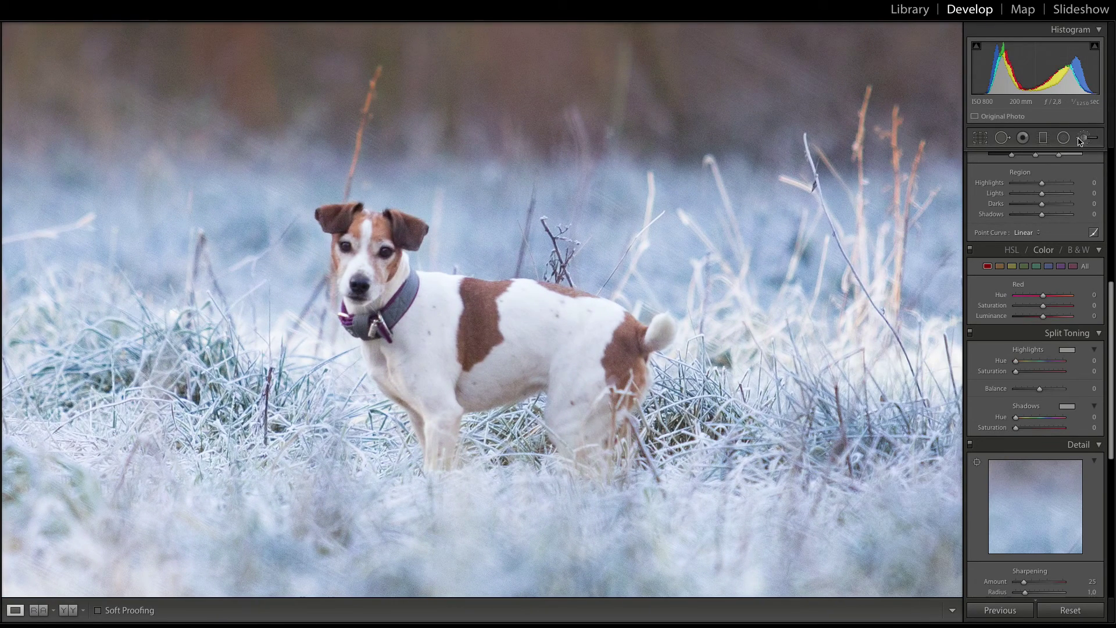
{"action": "left_click", "coordinate": [1084, 138]}
{"action": "left_click", "coordinate": [527, 345]}
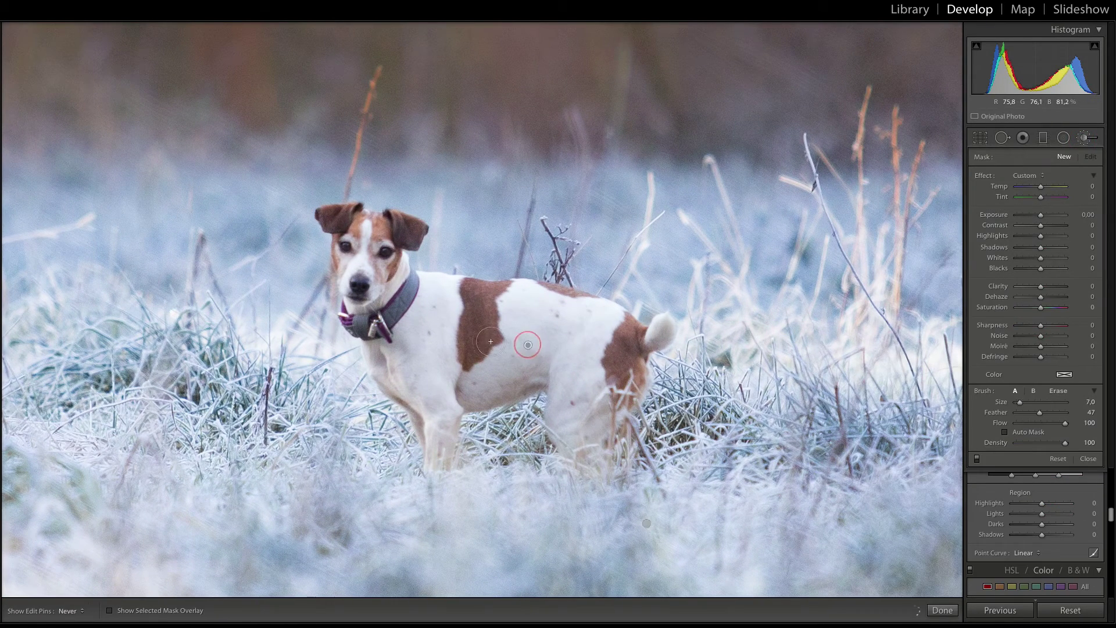
{"action": "key", "text": "h"}
{"action": "key", "text": "o"}
{"action": "key", "text": "bracketright"}
{"action": "key", "text": "bracketright"}
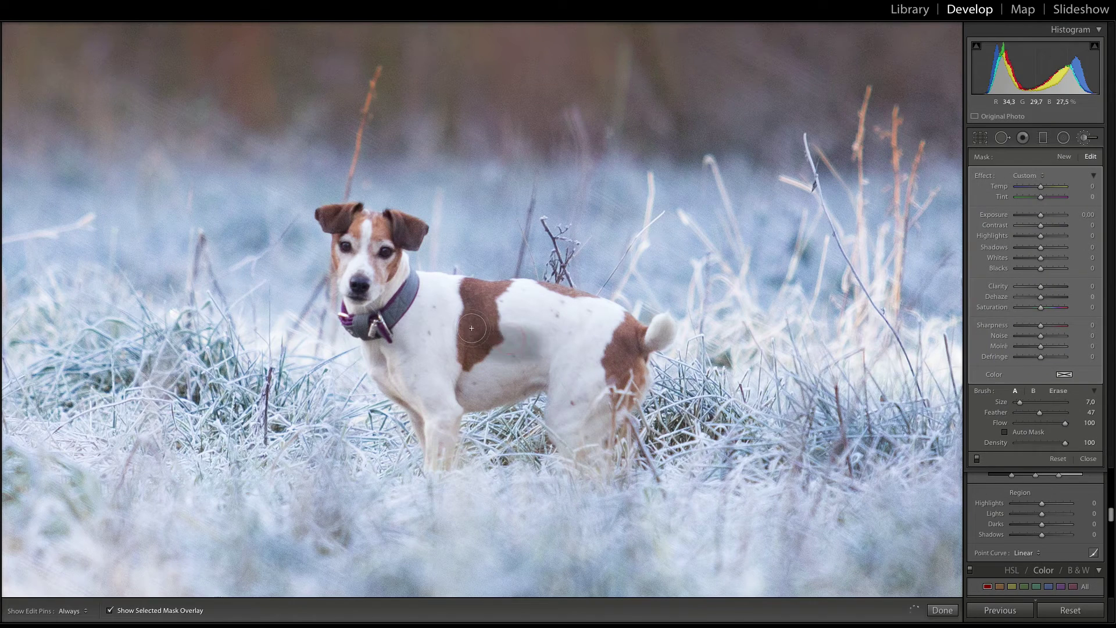
Paint the mask over the dog's shoulder, body, front leg, belly, back, collar and chest
{"action": "left_click_drag", "start_coordinate": [418, 328], "coordinate": [503, 330]}
{"action": "left_click_drag", "start_coordinate": [577, 353], "coordinate": [358, 232]}
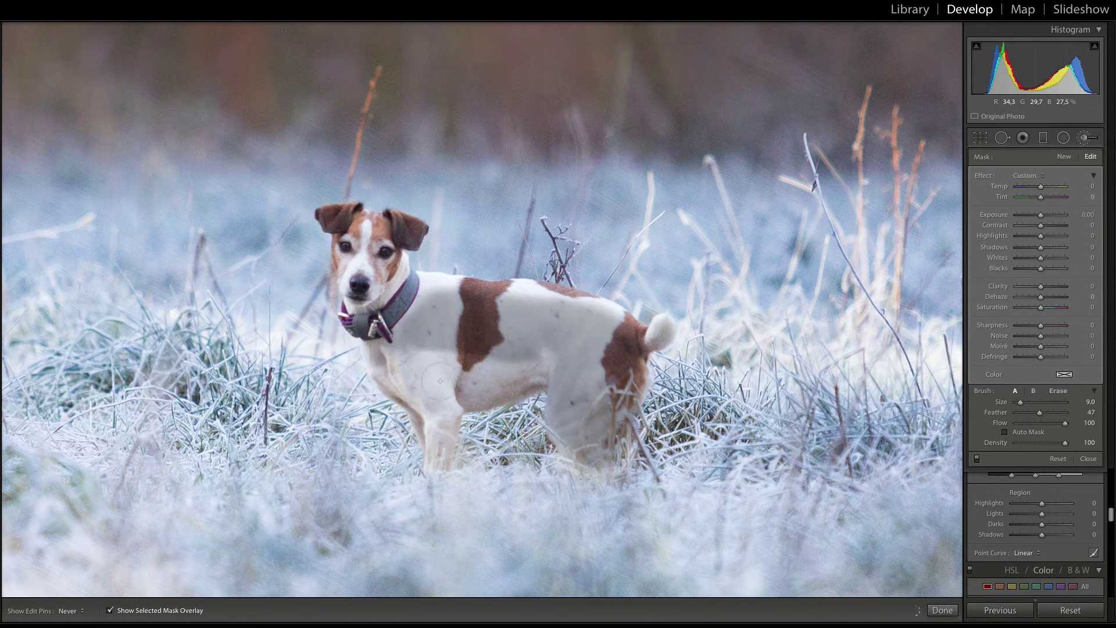
{"action": "key", "text": "bracketleft"}
{"action": "key", "text": "bracketleft"}
{"action": "key", "text": "bracketleft"}
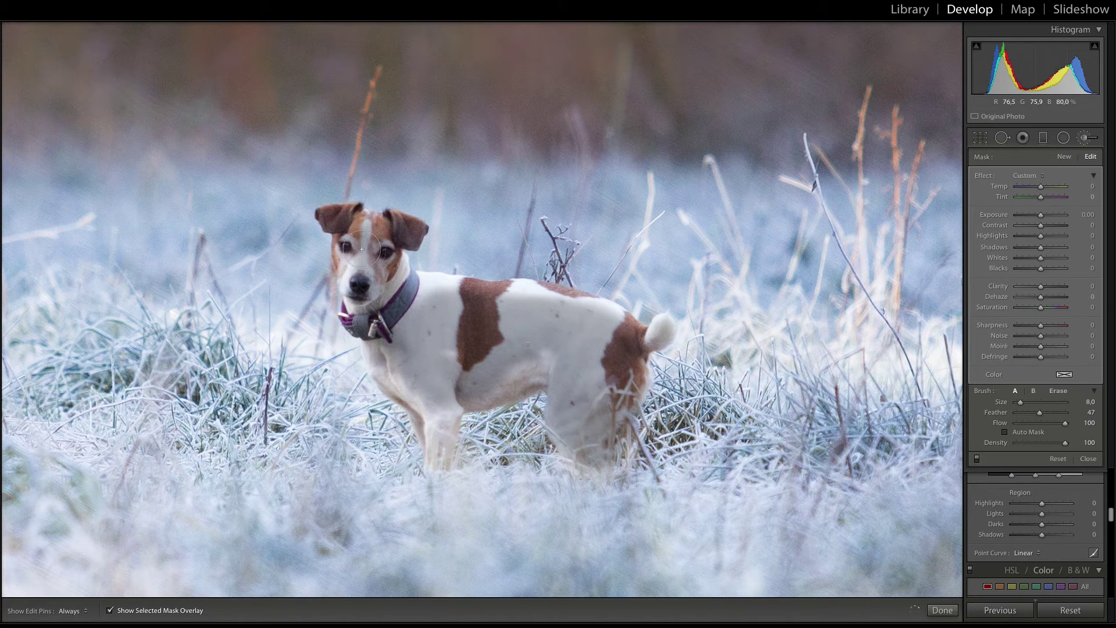
{"action": "left_click_drag", "start_coordinate": [422, 409], "coordinate": [440, 408]}
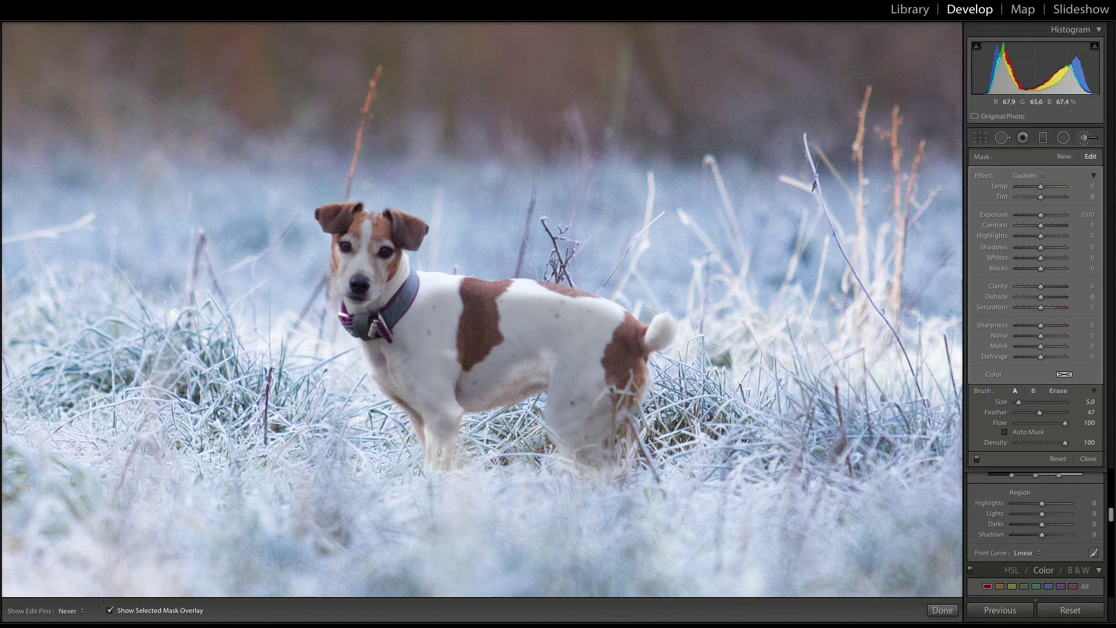
{"action": "left_click_drag", "start_coordinate": [533, 366], "coordinate": [463, 358]}
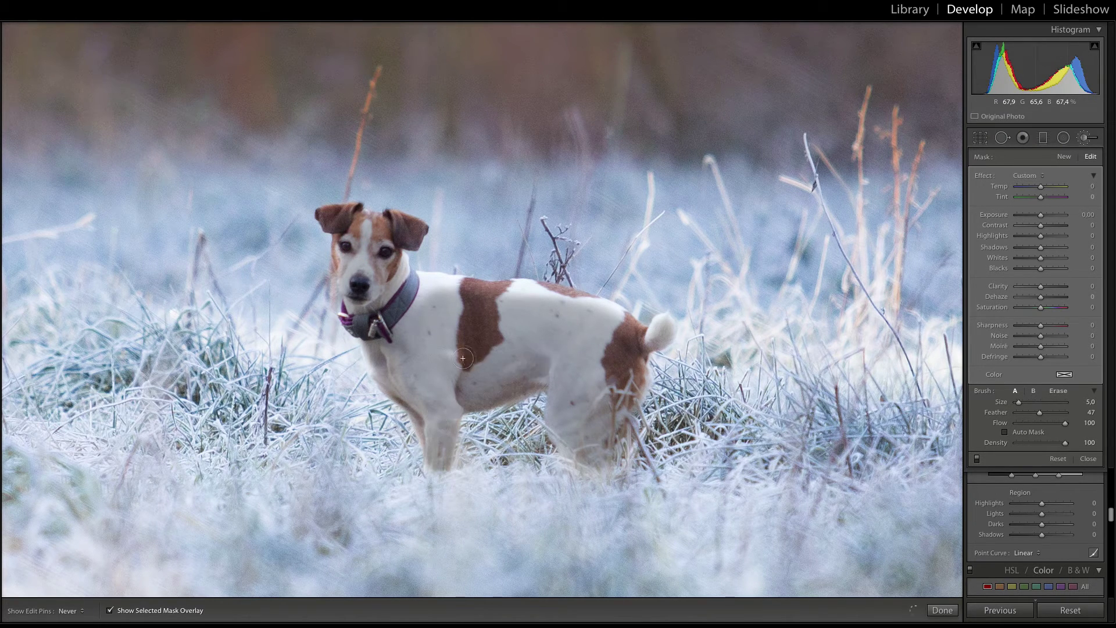
{"action": "mouse_move", "coordinate": [477, 313]}
{"action": "left_mouse_down"}
{"action": "mouse_move", "coordinate": [434, 284]}
{"action": "mouse_move", "coordinate": [569, 299]}
{"action": "mouse_move", "coordinate": [654, 339]}
{"action": "mouse_move", "coordinate": [669, 329]}
{"action": "mouse_move", "coordinate": [628, 372]}
{"action": "mouse_move", "coordinate": [642, 366]}
{"action": "mouse_move", "coordinate": [533, 355]}
{"action": "mouse_move", "coordinate": [524, 370]}
{"action": "left_mouse_up"}
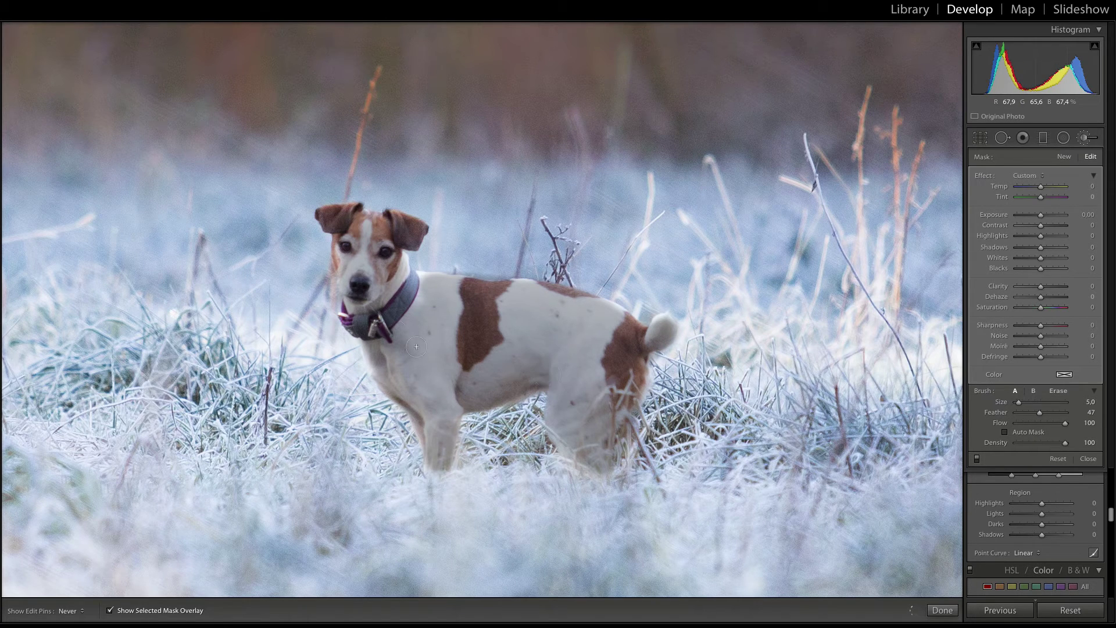
{"action": "mouse_move", "coordinate": [402, 295]}
{"action": "left_mouse_down"}
{"action": "mouse_move", "coordinate": [414, 280]}
{"action": "mouse_move", "coordinate": [408, 293]}
{"action": "mouse_move", "coordinate": [398, 255]}
{"action": "mouse_move", "coordinate": [407, 235]}
{"action": "mouse_move", "coordinate": [344, 218]}
{"action": "mouse_move", "coordinate": [338, 271]}
{"action": "mouse_move", "coordinate": [359, 316]}
{"action": "left_mouse_up"}
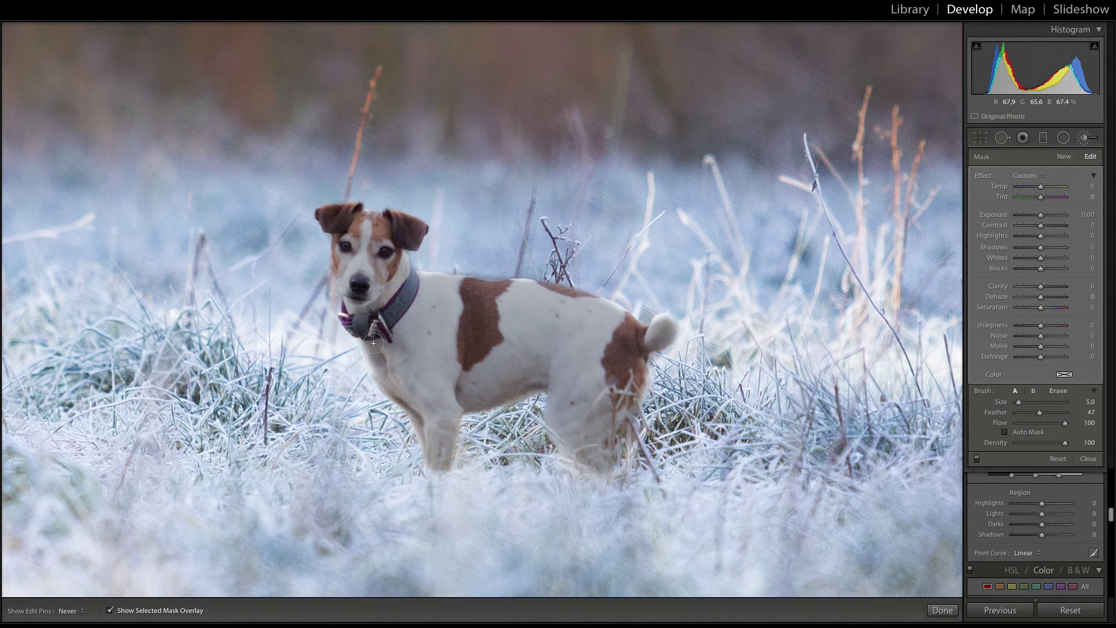
{"action": "left_click_drag", "start_coordinate": [391, 379], "coordinate": [427, 407]}
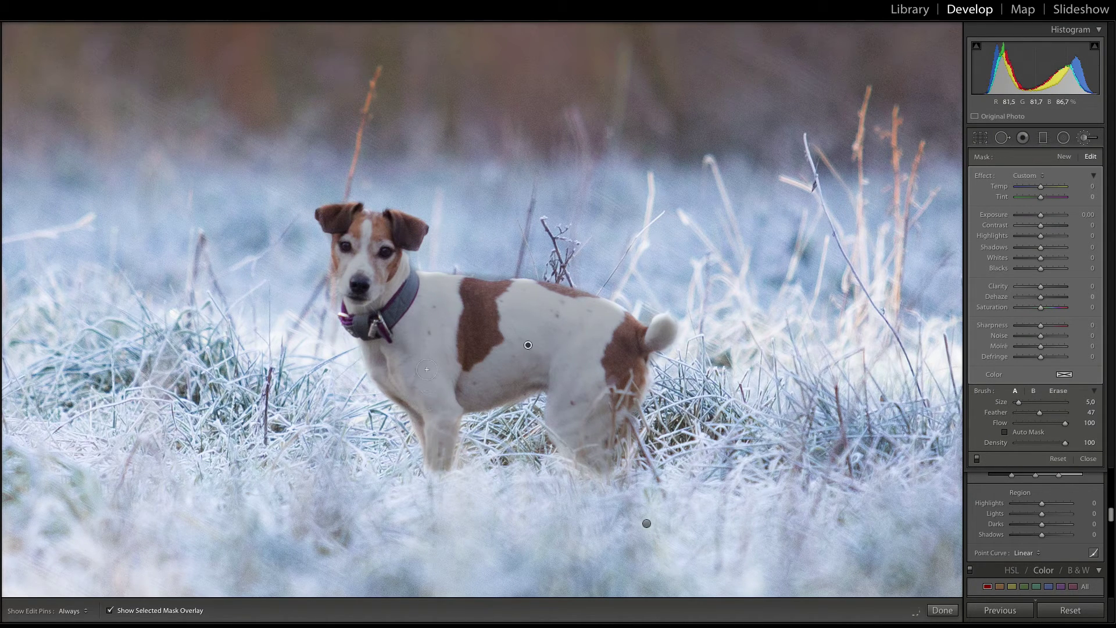
Hide the mask overlay and give the dog mask contrast 20
{"action": "key", "text": "o"}
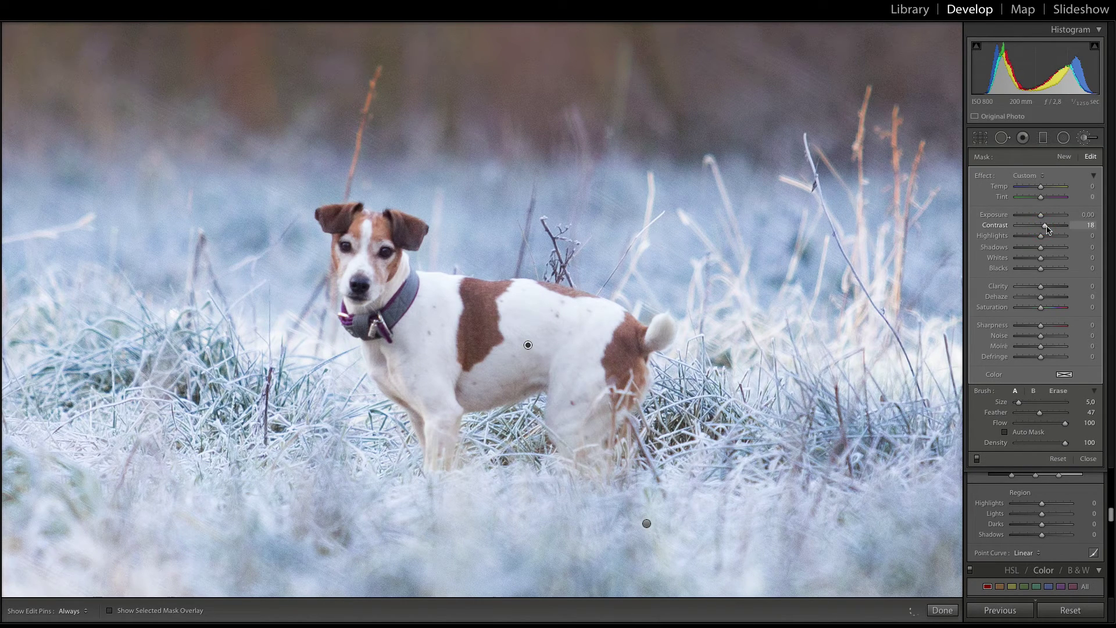
{"action": "left_click_drag", "start_coordinate": [1057, 231], "coordinate": [1054, 233]}
{"action": "left_click_drag", "start_coordinate": [1051, 233], "coordinate": [1049, 233]}
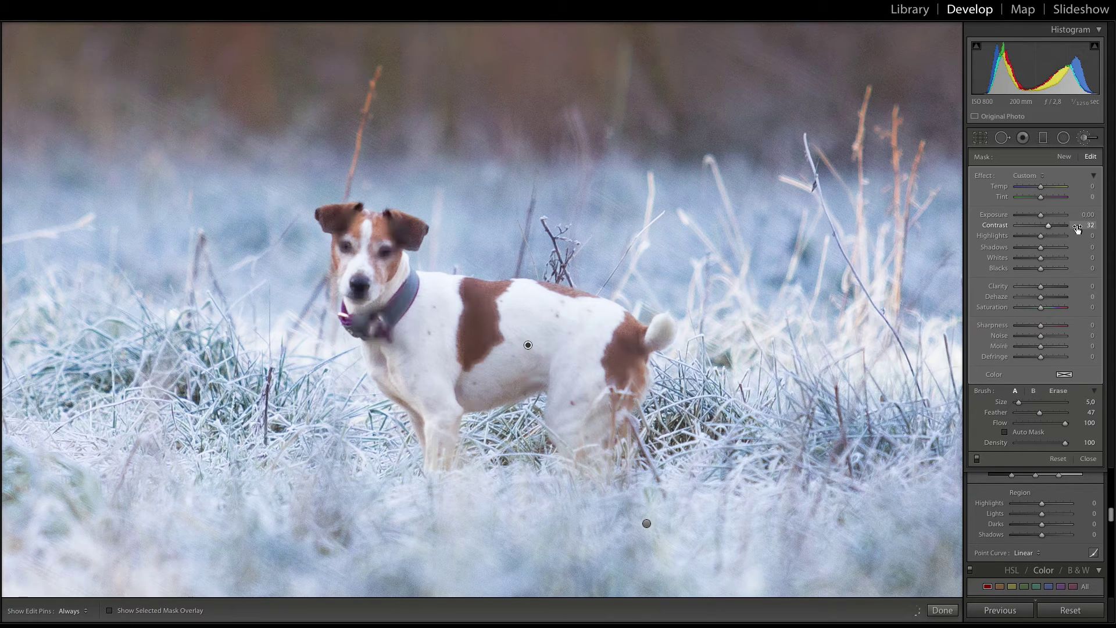
{"action": "left_click", "coordinate": [1082, 225]}
{"action": "type", "text": "20"}
{"action": "key", "text": "Return"}
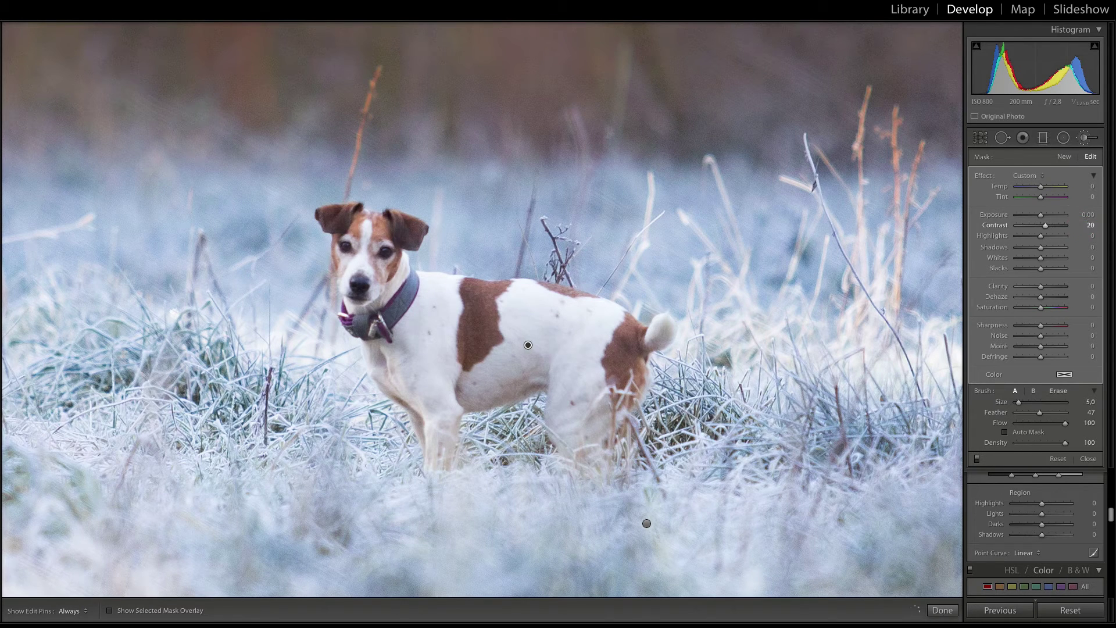
Try warming the dog mask, then return its temperature to 0
{"action": "left_click", "coordinate": [1046, 191]}
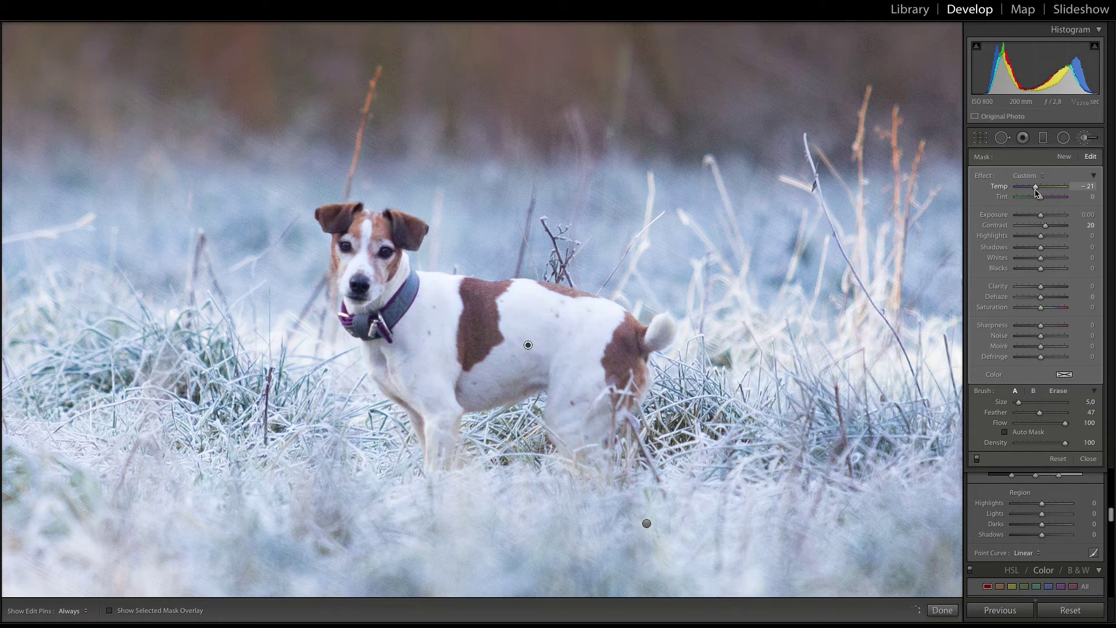
{"action": "left_click_drag", "start_coordinate": [1049, 193], "coordinate": [1060, 192]}
{"action": "left_click", "coordinate": [1087, 186]}
{"action": "type", "text": "0"}
{"action": "key", "text": "Return"}
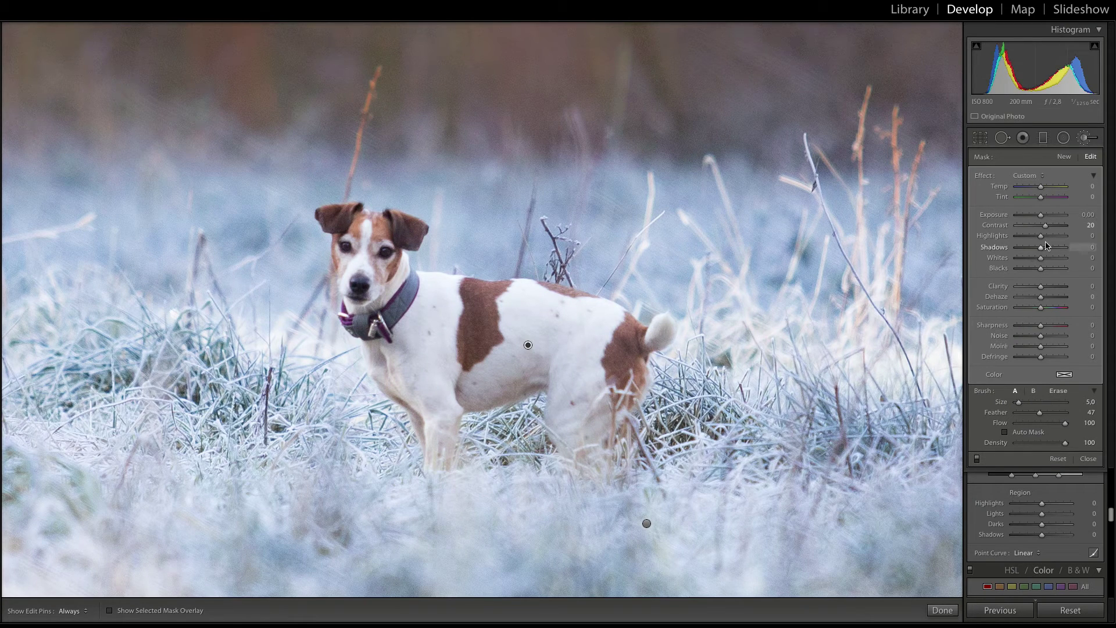
Set the dog mask highlights to 20 and blacks to -10
{"action": "left_click_drag", "start_coordinate": [1050, 241], "coordinate": [1054, 241]}
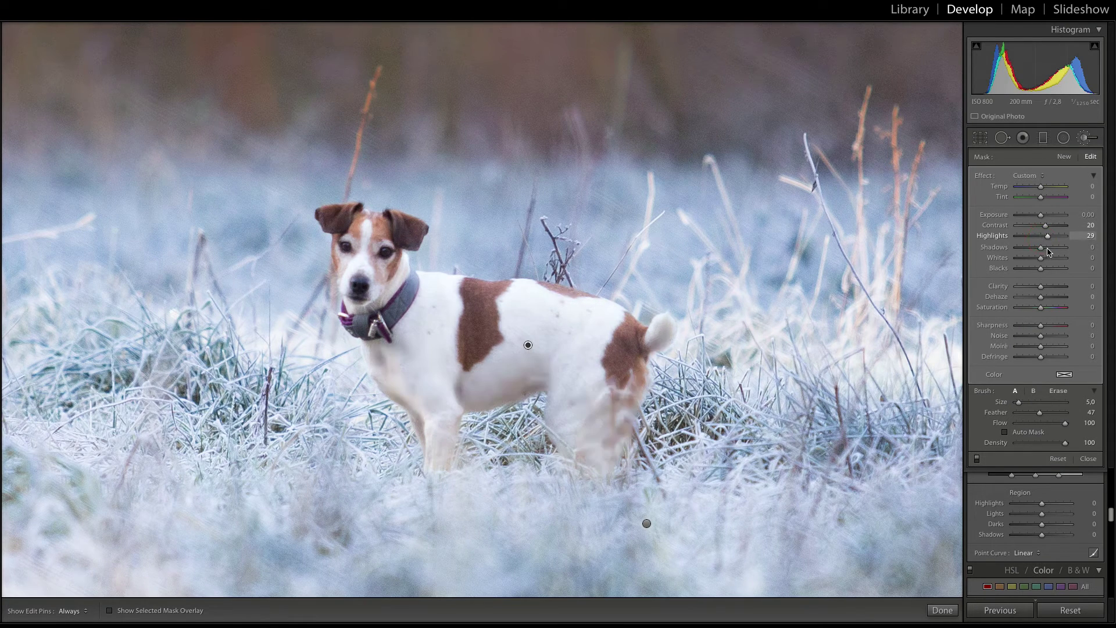
{"action": "left_click", "coordinate": [1086, 234]}
{"action": "type", "text": "20"}
{"action": "key", "text": "Return"}
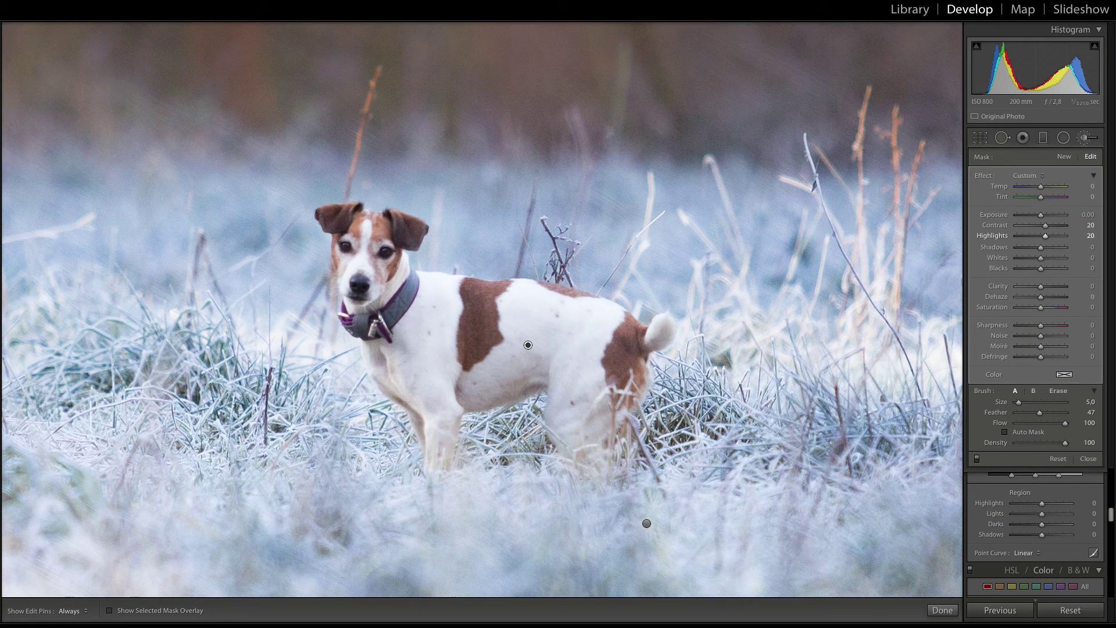
{"action": "left_click", "coordinate": [1084, 270]}
{"action": "type", "text": "-10"}
Set the dog mask clarity to 20
{"action": "left_click", "coordinate": [1086, 287]}
{"action": "type", "text": "3"}
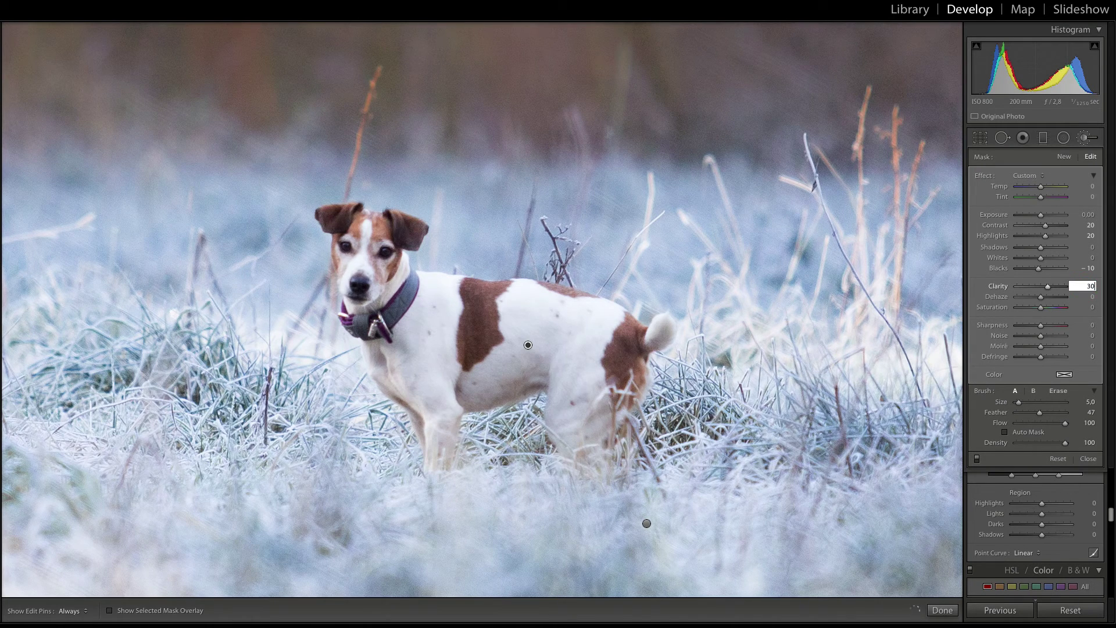
{"action": "type", "text": "0"}
{"action": "key", "text": "Return"}
{"action": "left_click", "coordinate": [1087, 286]}
{"action": "type", "text": "20"}
{"action": "key", "text": "Return"}
Set the dog mask sharpness and saturation both to 20
{"action": "left_click", "coordinate": [1086, 327]}
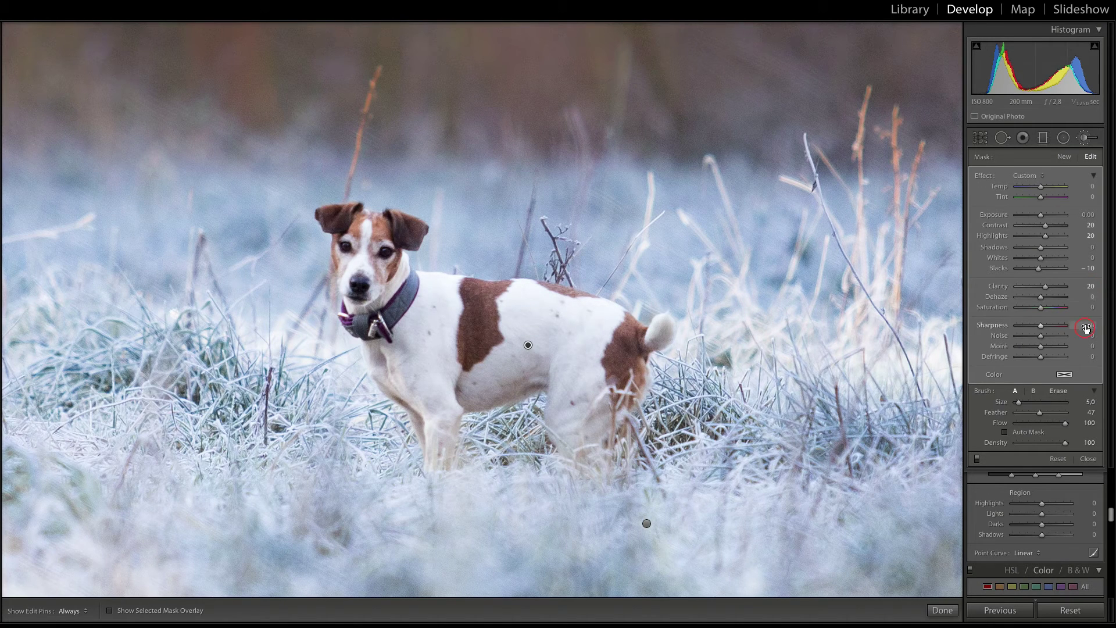
{"action": "type", "text": "20"}
{"action": "key", "text": "Return"}
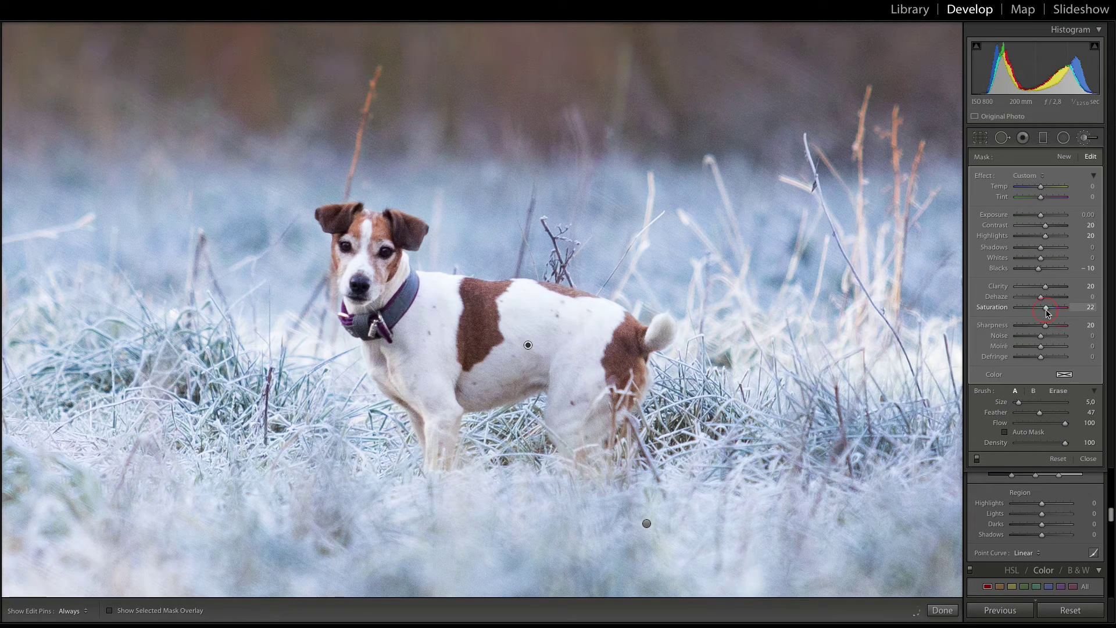
{"action": "double_click", "coordinate": [1047, 308]}
{"action": "left_click", "coordinate": [1082, 307]}
{"action": "type", "text": "2"}
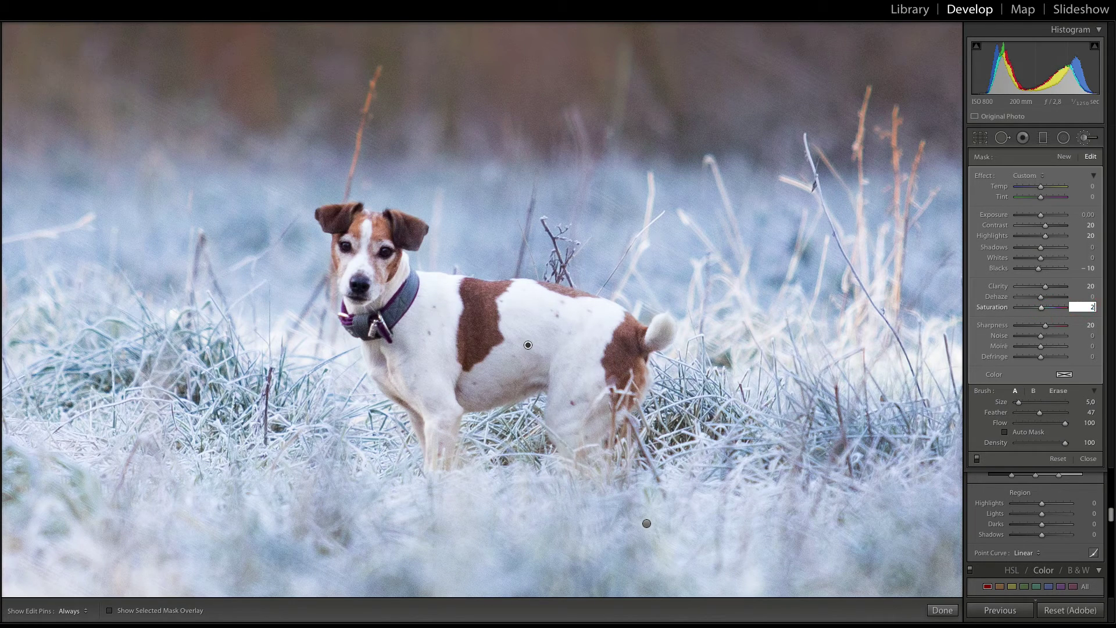
{"action": "type", "text": "0"}
{"action": "key", "text": "Return"}
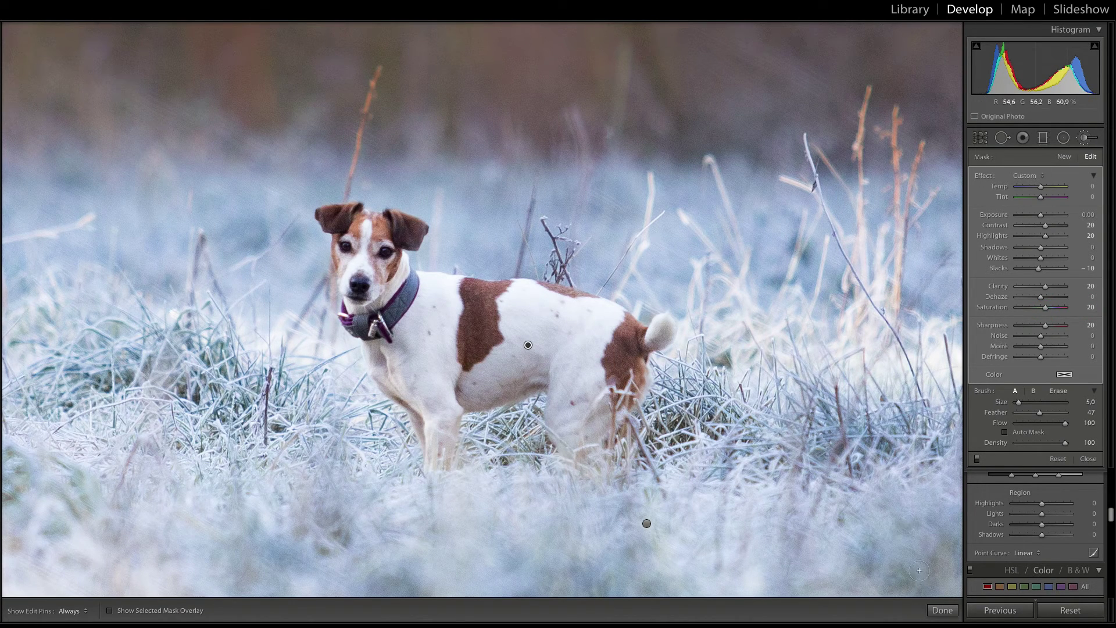
Finish the dog adjustment and start a new eye adjustment with exposure 1.00
{"action": "left_click", "coordinate": [942, 610]}
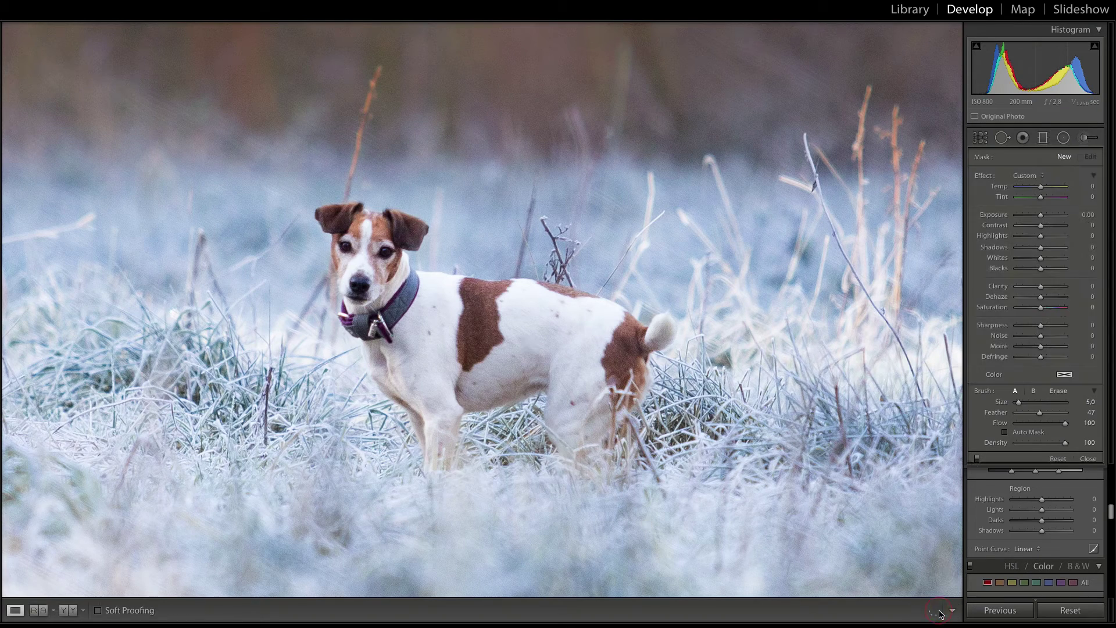
{"action": "left_click", "coordinate": [1080, 140]}
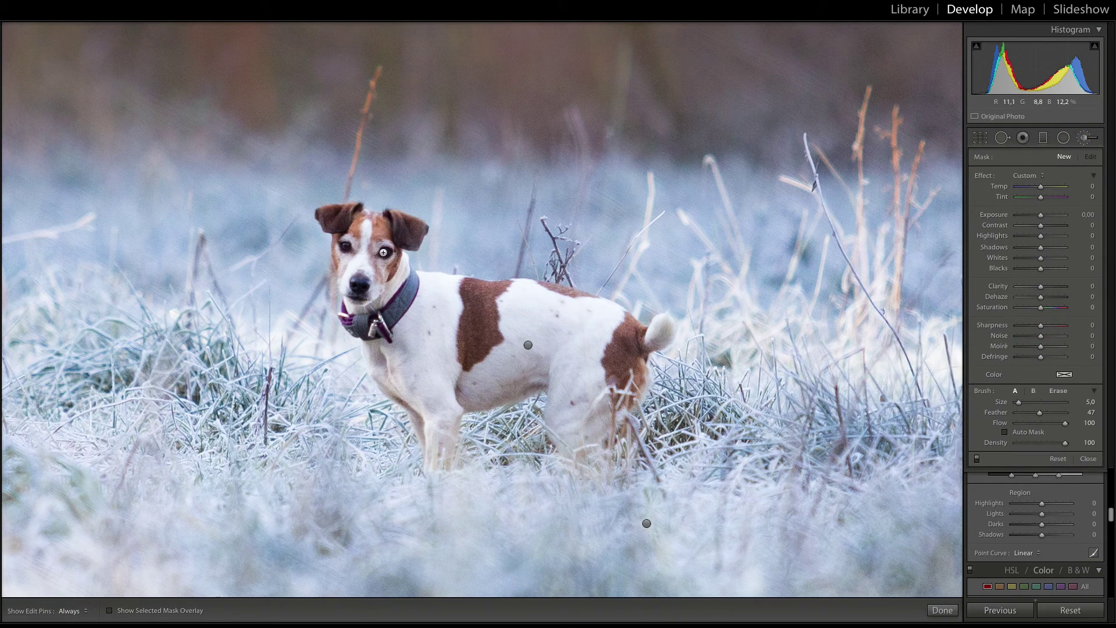
{"action": "left_click", "coordinate": [385, 254]}
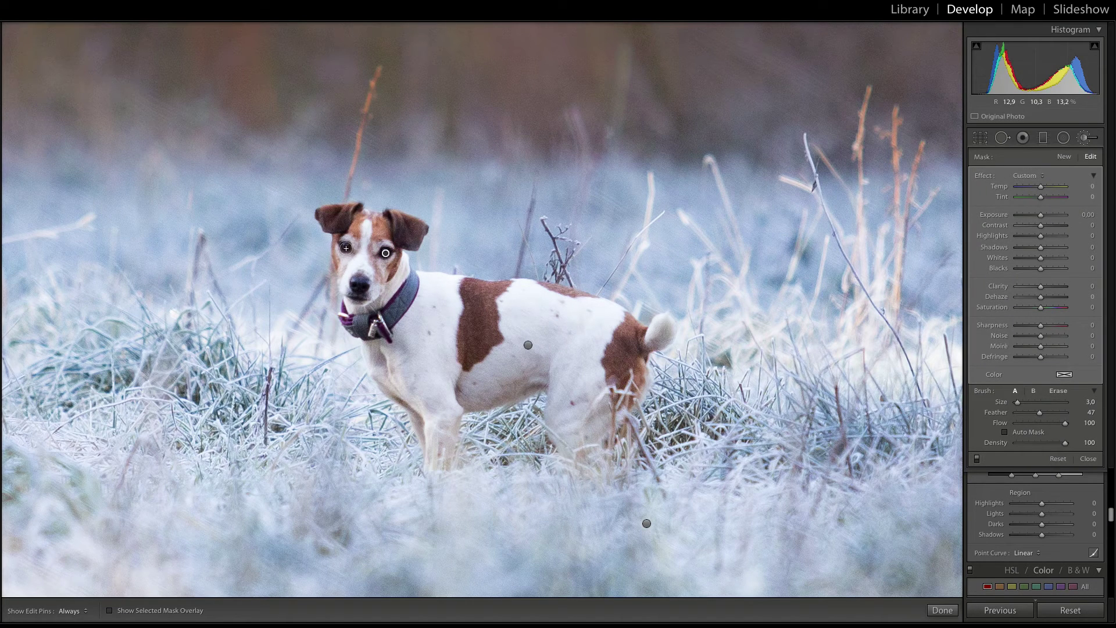
{"action": "key", "text": "h"}
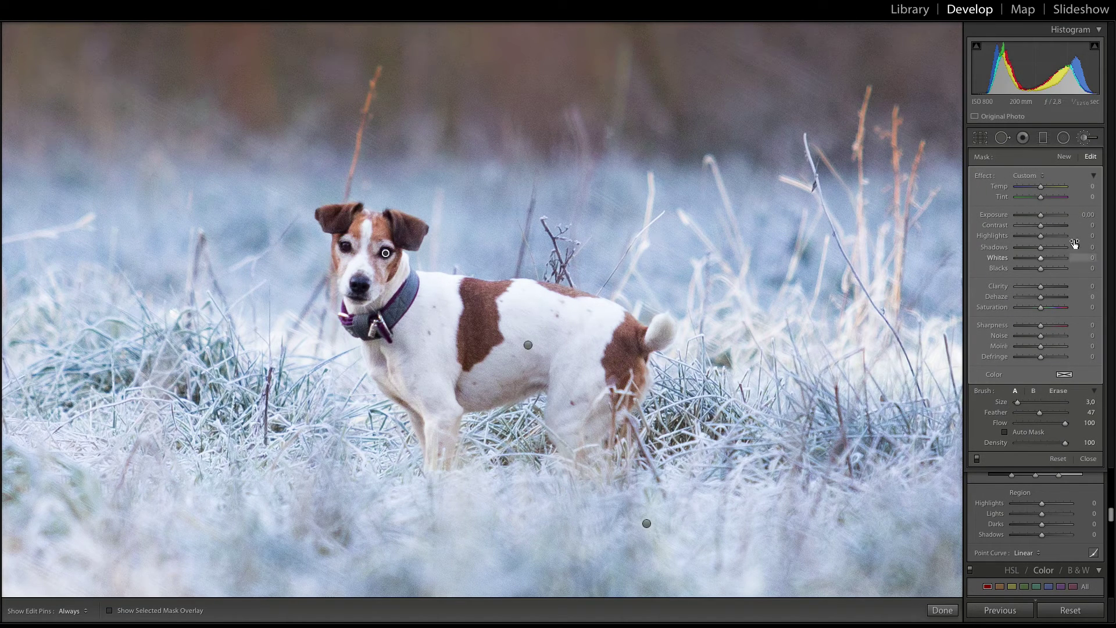
{"action": "left_click", "coordinate": [1085, 214]}
{"action": "type", "text": "1"}
{"action": "key", "text": "Return"}
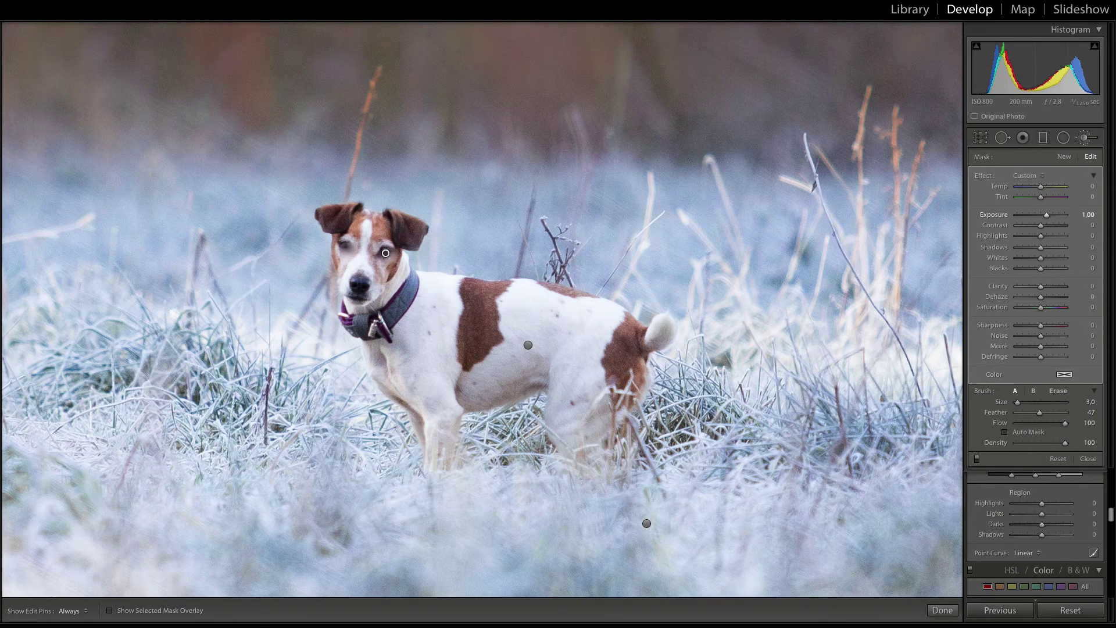
Give the eye adjustment contrast 30, temperature 20 and clarity 50
{"action": "left_click", "coordinate": [1085, 225]}
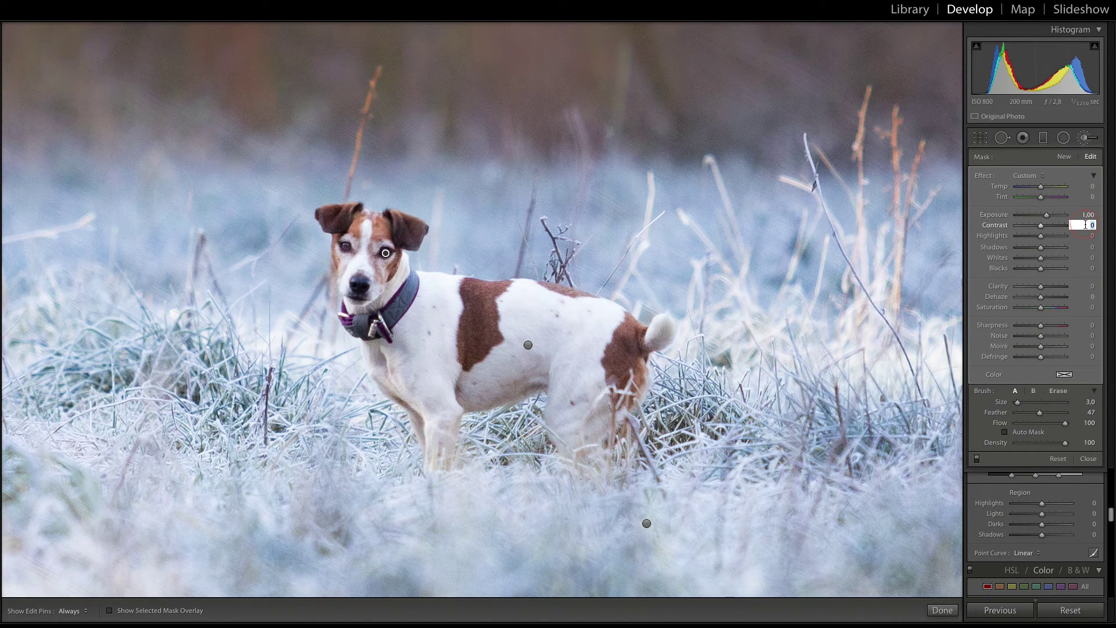
{"action": "type", "text": "30"}
{"action": "key", "text": "Return"}
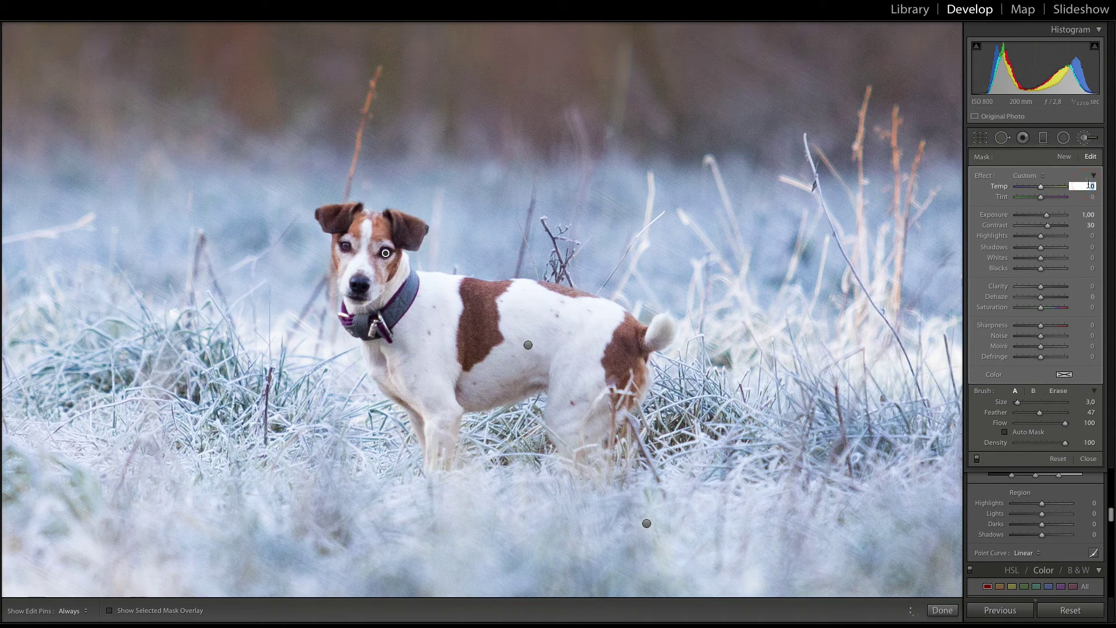
{"action": "type", "text": "0"}
{"action": "key", "text": "Return"}
{"action": "key", "text": "Tab"}
{"action": "key", "text": "Tab"}
{"action": "key", "text": "Tab"}
{"action": "key", "text": "Tab"}
{"action": "key", "text": "Tab"}
{"action": "key", "text": "Tab"}
{"action": "type", "text": "50"}
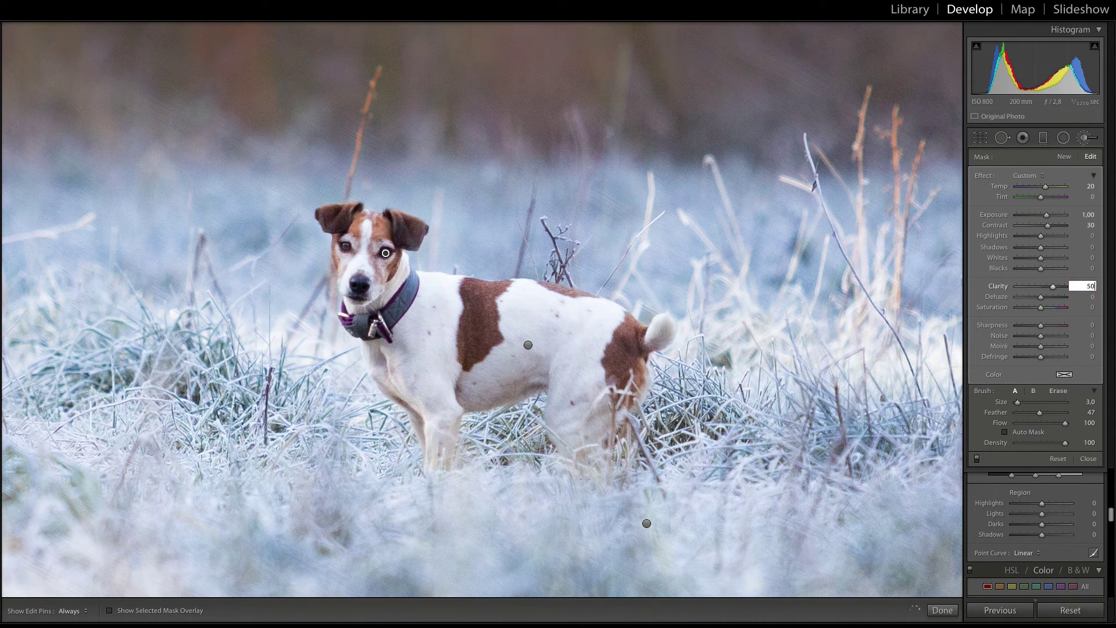
{"action": "key", "text": "Return"}
Close the eye adjustment, view the whole photo and select the dog-body adjustment
{"action": "left_click", "coordinate": [1084, 326]}
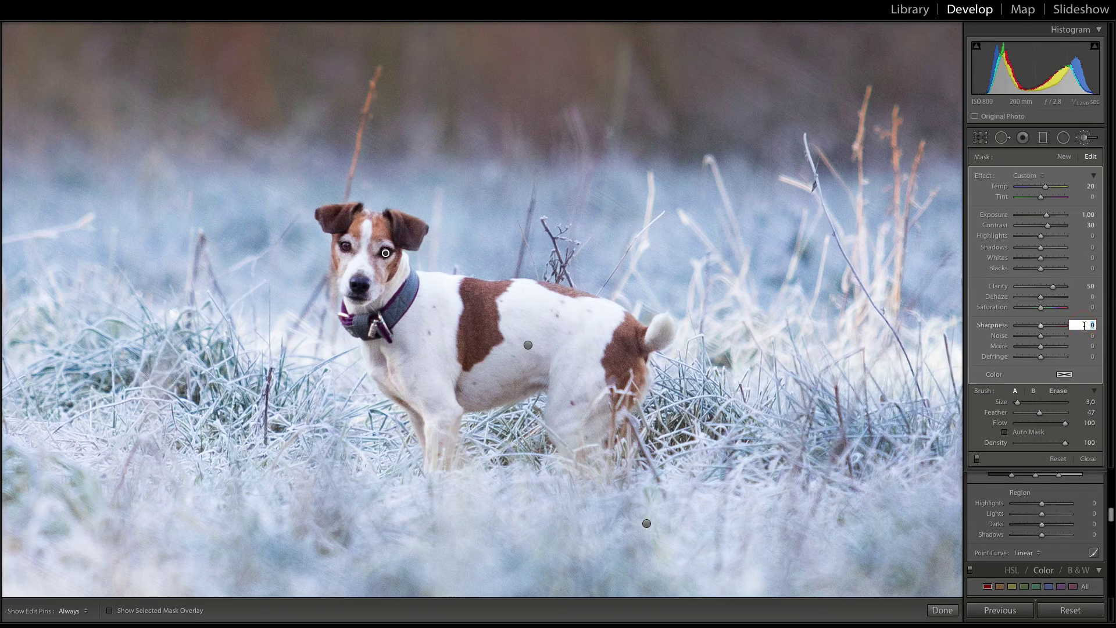
{"action": "left_click", "coordinate": [951, 612]}
{"action": "left_click", "coordinate": [442, 295]}
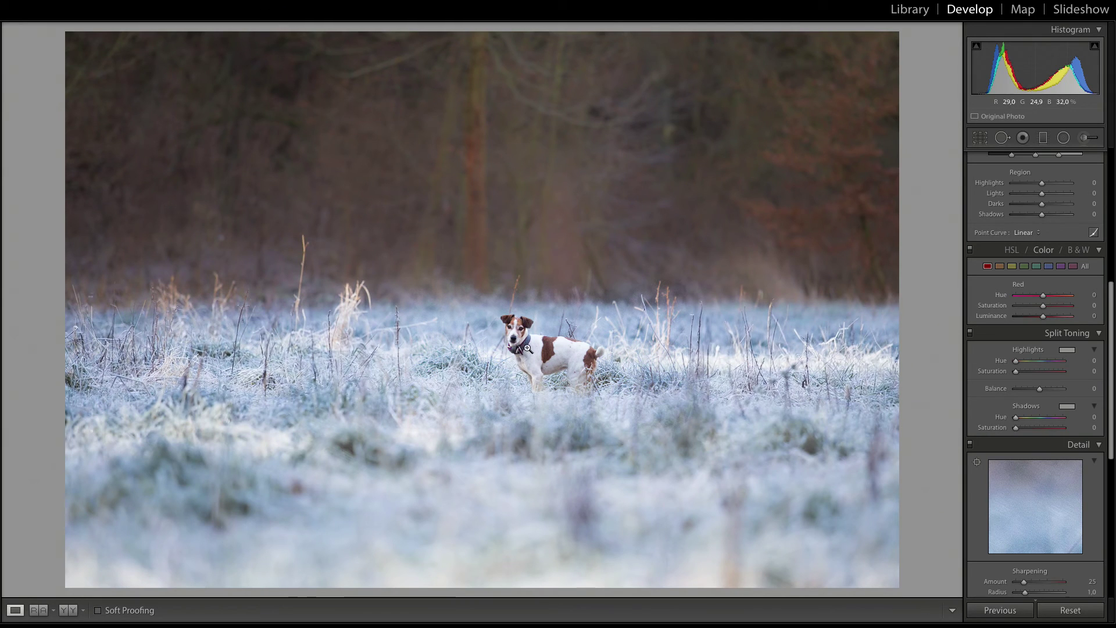
{"action": "key", "text": "k"}
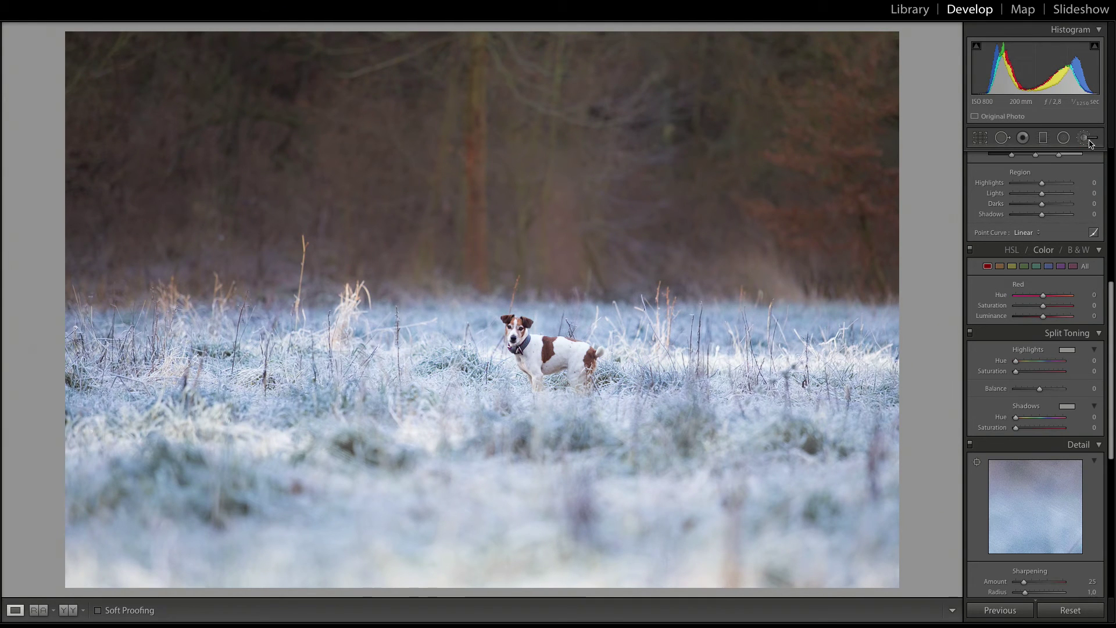
{"action": "left_click", "coordinate": [562, 355]}
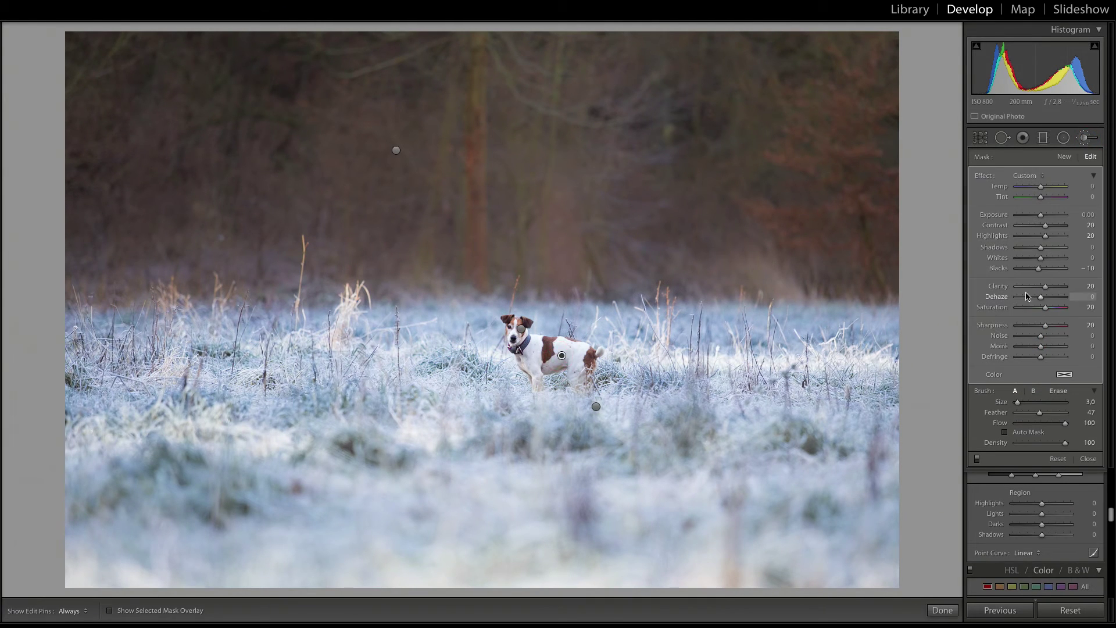
Set the dog-body adjustment's shadows to 30 and blacks to -5, then finish
{"action": "left_click", "coordinate": [1082, 247]}
{"action": "type", "text": "50"}
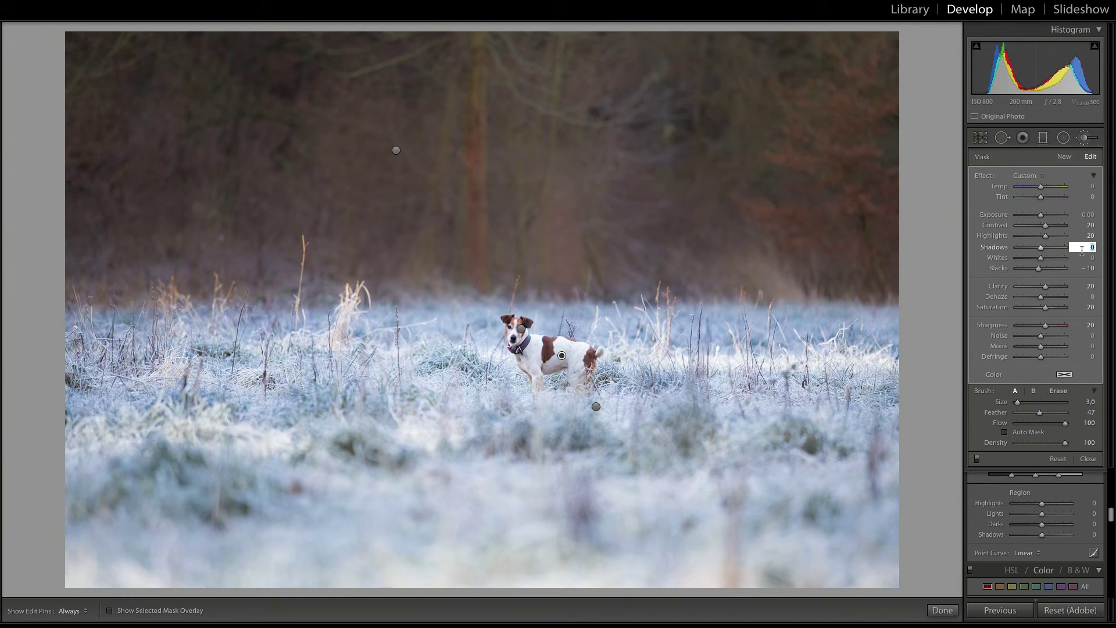
{"action": "key", "text": "Return"}
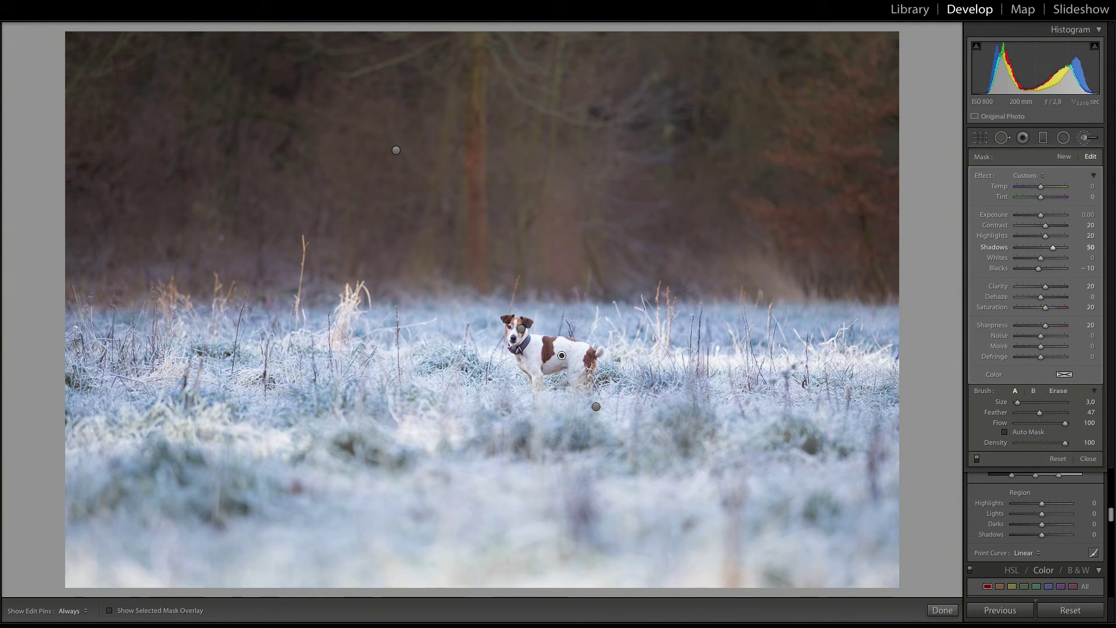
{"action": "left_click", "coordinate": [1083, 250]}
{"action": "type", "text": "30"}
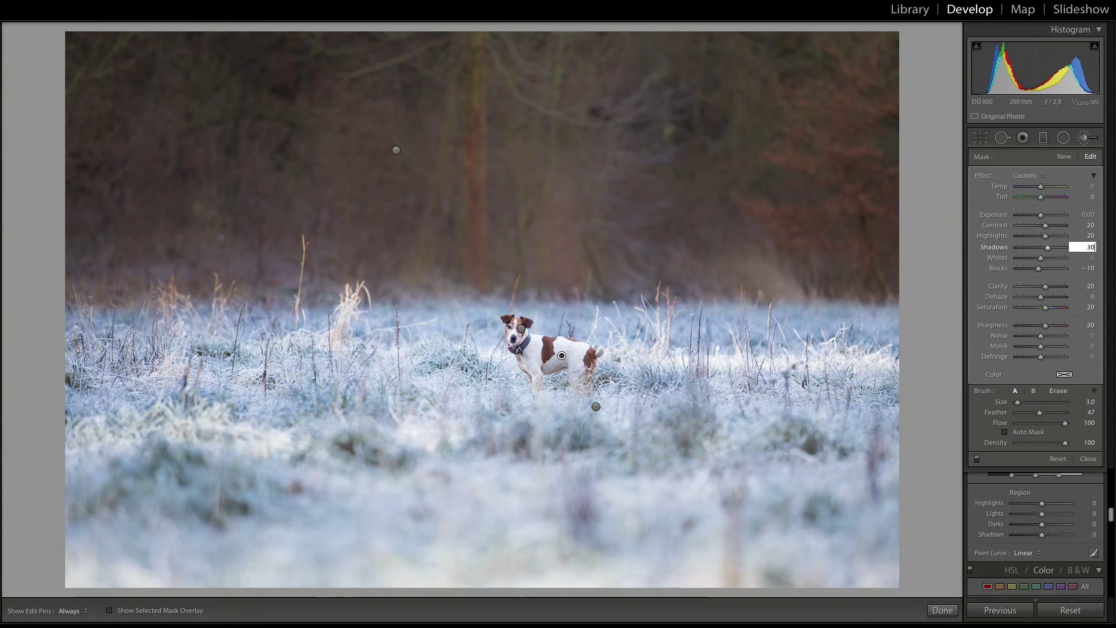
{"action": "key", "text": "Return"}
{"action": "left_click", "coordinate": [1082, 268]}
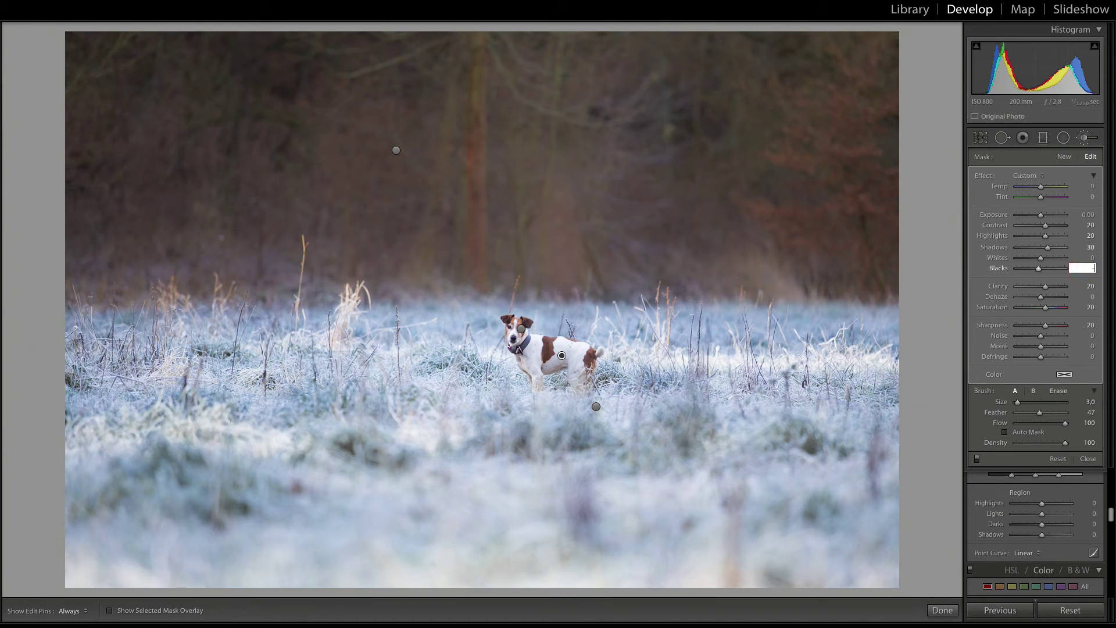
{"action": "type", "text": "-5"}
{"action": "key", "text": "Return"}
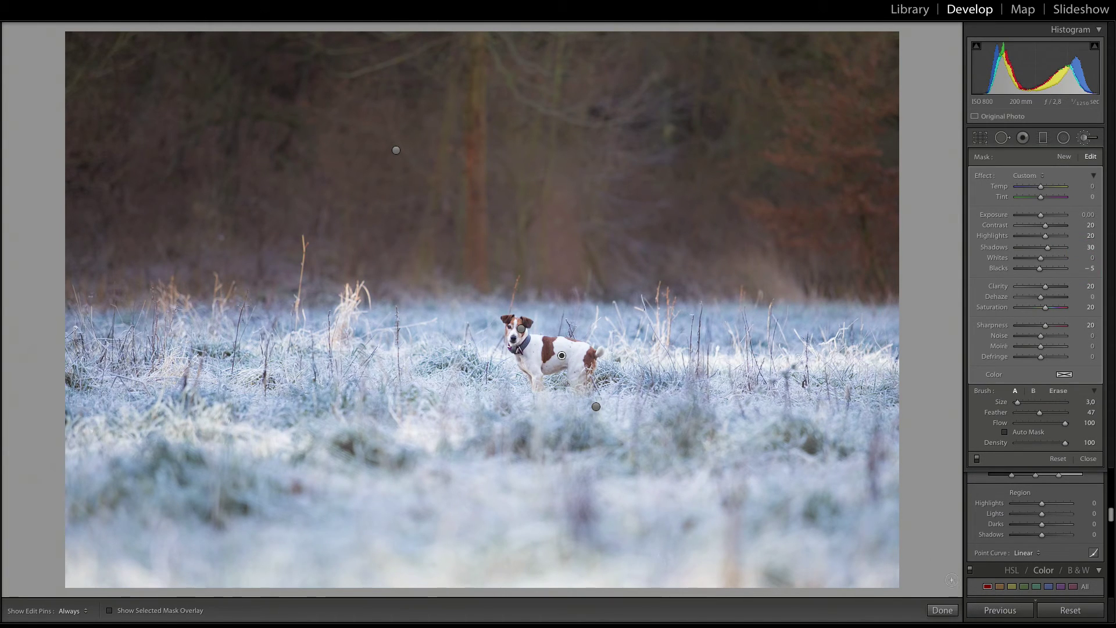
{"action": "left_click", "coordinate": [942, 610]}
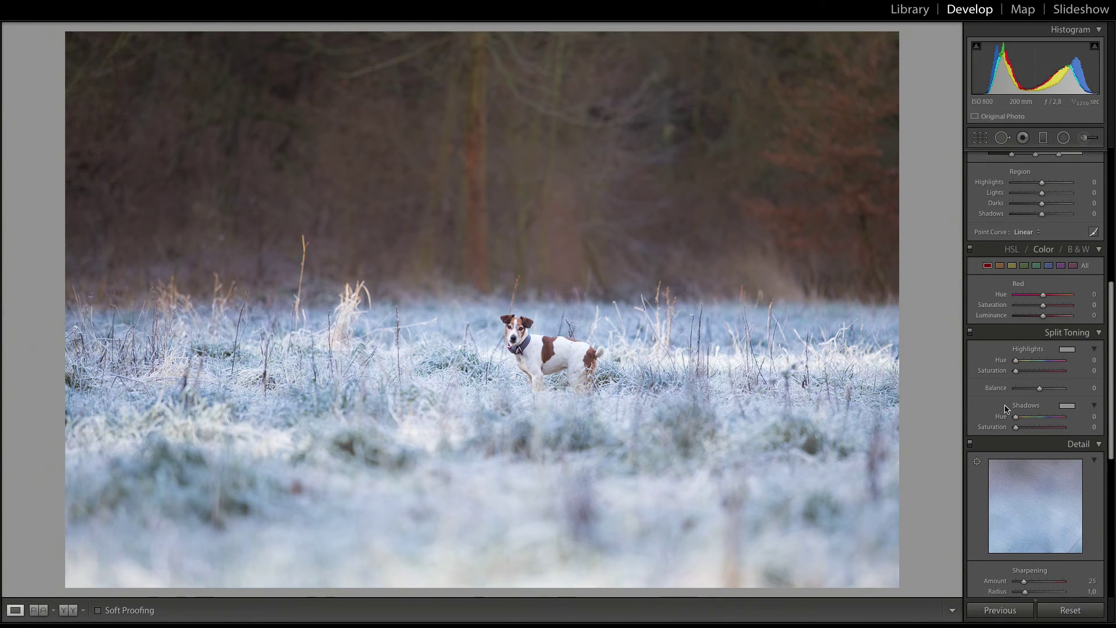
Inspect the treeline at 1:1, set luminance noise reduction to 20, then fit the photo
{"action": "scroll", "coordinate": [1001, 399], "scroll_direction": "down", "scroll_amount": 1}
{"action": "scroll", "coordinate": [1000, 399], "scroll_direction": "down", "scroll_amount": 1}
{"action": "scroll", "coordinate": [999, 398], "scroll_direction": "down", "scroll_amount": 1}
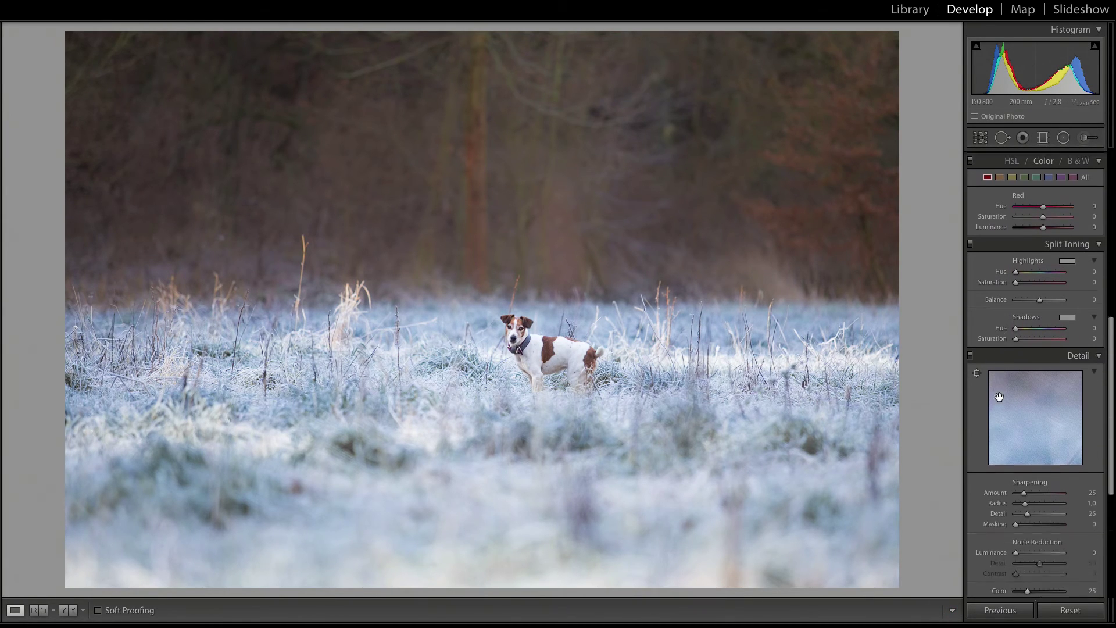
{"action": "scroll", "coordinate": [999, 397], "scroll_direction": "down", "scroll_amount": 2}
{"action": "scroll", "coordinate": [999, 398], "scroll_direction": "down", "scroll_amount": 2}
{"action": "scroll", "coordinate": [997, 401], "scroll_direction": "down", "scroll_amount": 2}
{"action": "scroll", "coordinate": [997, 401], "scroll_direction": "down", "scroll_amount": 1}
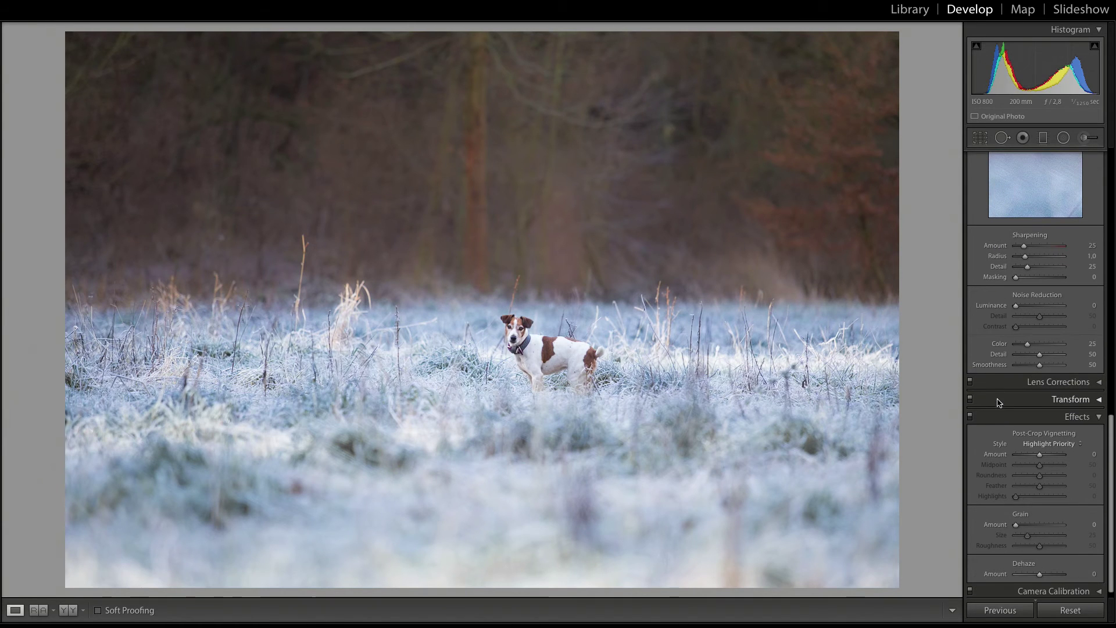
{"action": "left_click", "coordinate": [820, 179]}
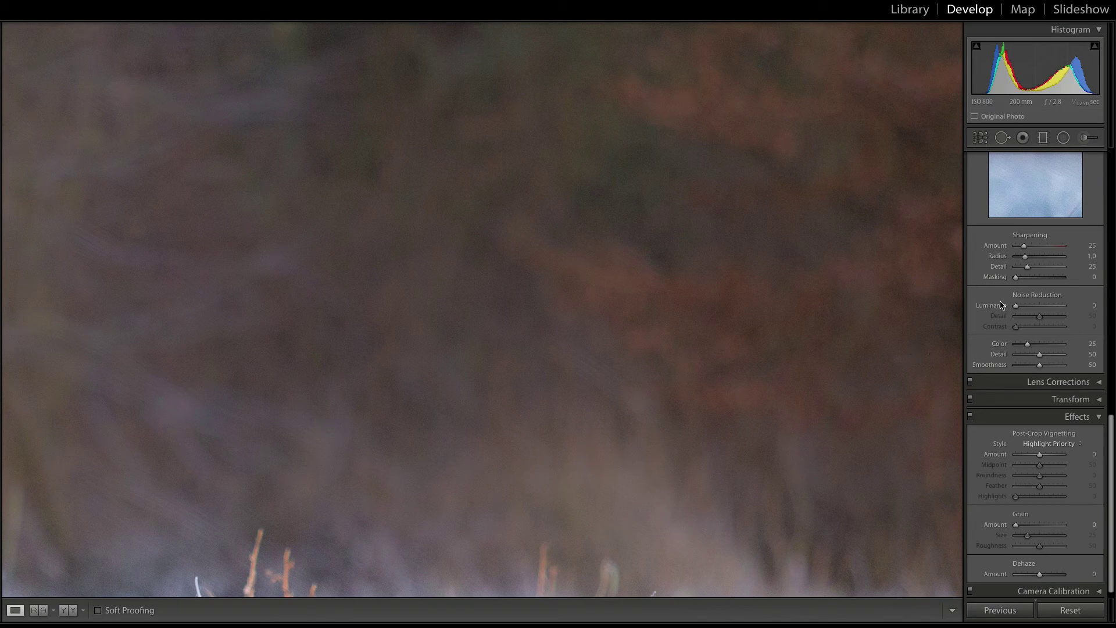
{"action": "left_click_drag", "start_coordinate": [1028, 310], "coordinate": [1035, 310]}
{"action": "left_click", "coordinate": [1082, 305]}
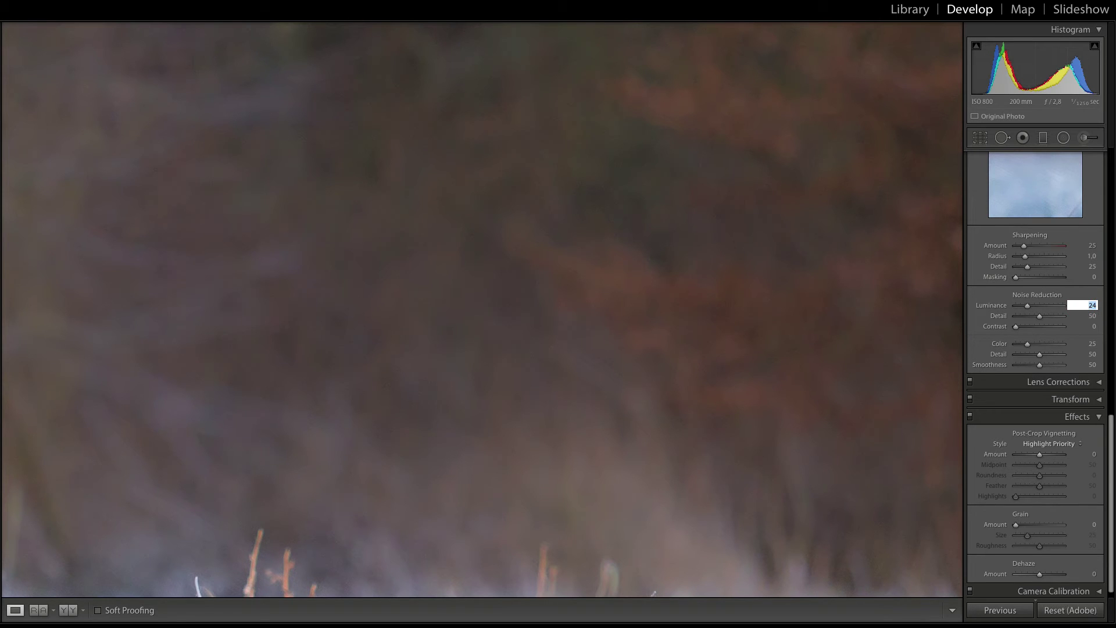
{"action": "type", "text": "0"}
{"action": "key", "text": "Return"}
{"action": "left_click", "coordinate": [630, 379]}
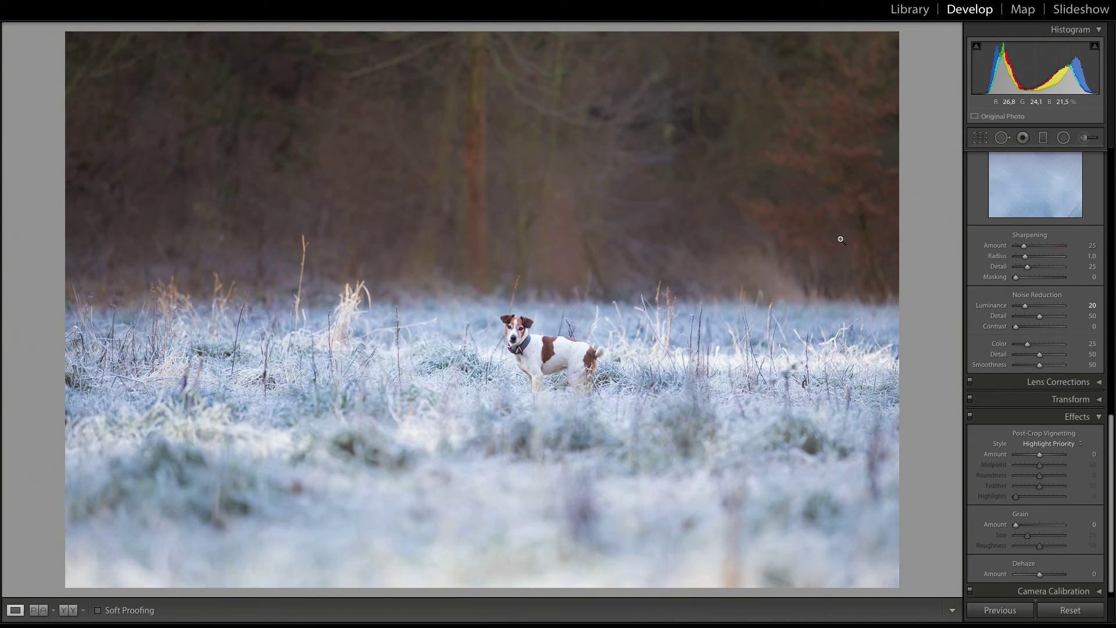
Set the Basic panel white balance Temp to 5600, leaving tint at +13
{"action": "scroll", "coordinate": [1023, 456], "scroll_direction": "down", "scroll_amount": 1}
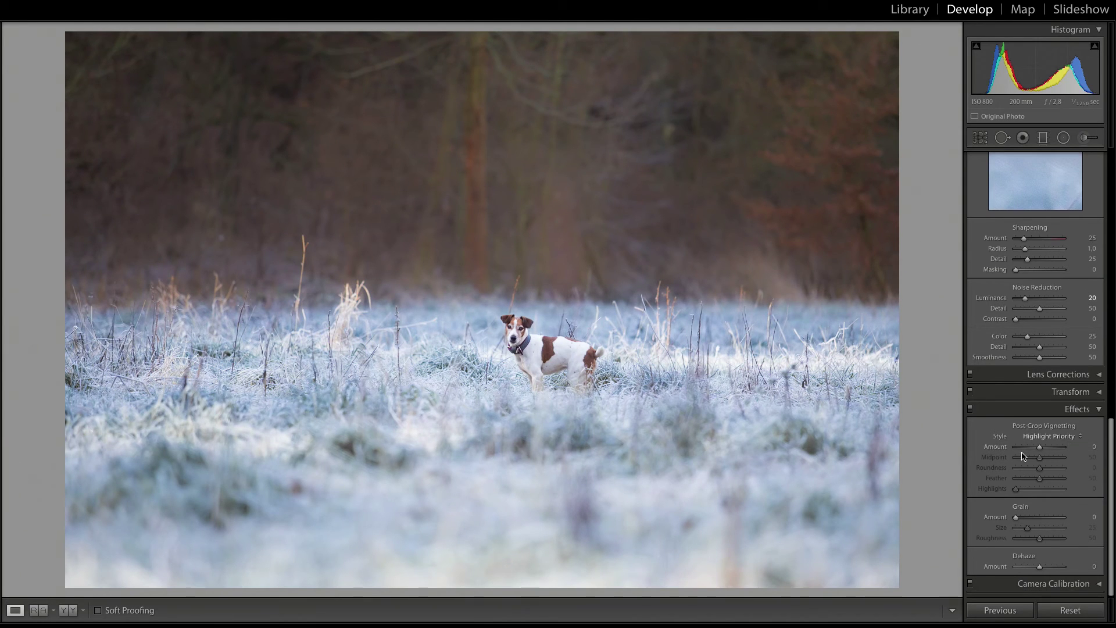
{"action": "scroll", "coordinate": [1023, 455], "scroll_direction": "up", "scroll_amount": 3}
{"action": "scroll", "coordinate": [1023, 455], "scroll_direction": "up", "scroll_amount": 3}
{"action": "scroll", "coordinate": [1023, 455], "scroll_direction": "up", "scroll_amount": 3}
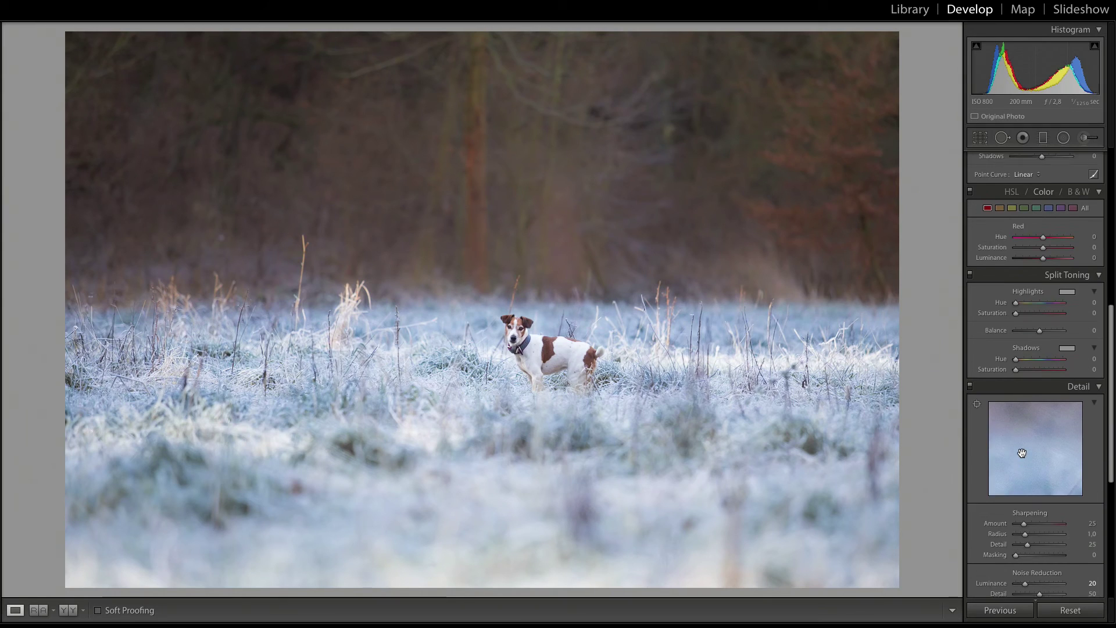
{"action": "scroll", "coordinate": [1023, 455], "scroll_direction": "up", "scroll_amount": 5}
{"action": "scroll", "coordinate": [1023, 455], "scroll_direction": "up", "scroll_amount": 5}
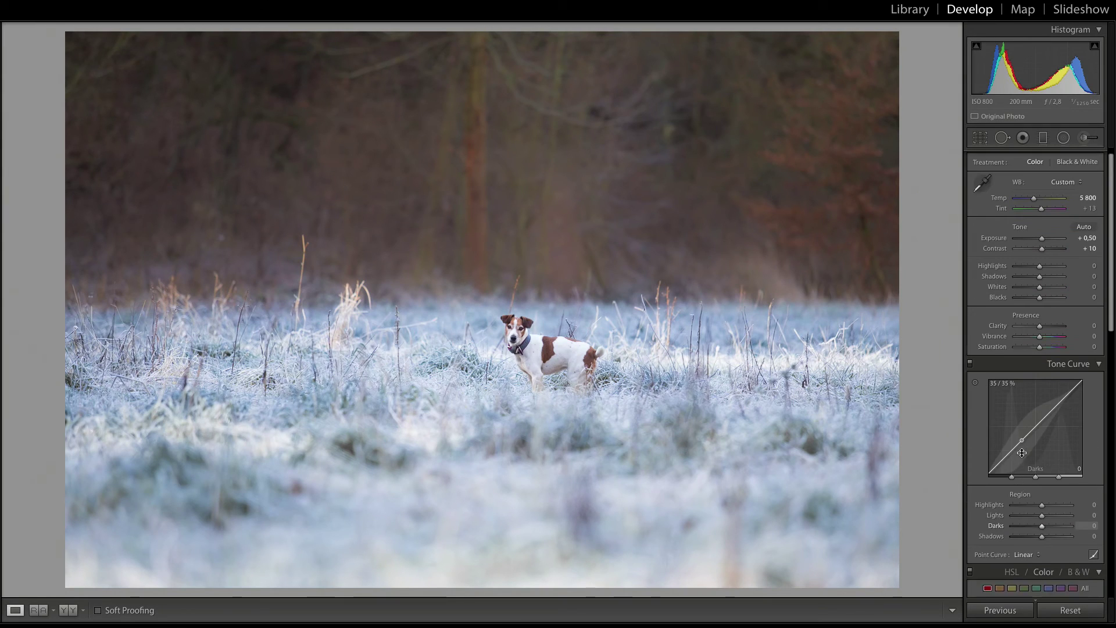
{"action": "left_click", "coordinate": [1086, 210]}
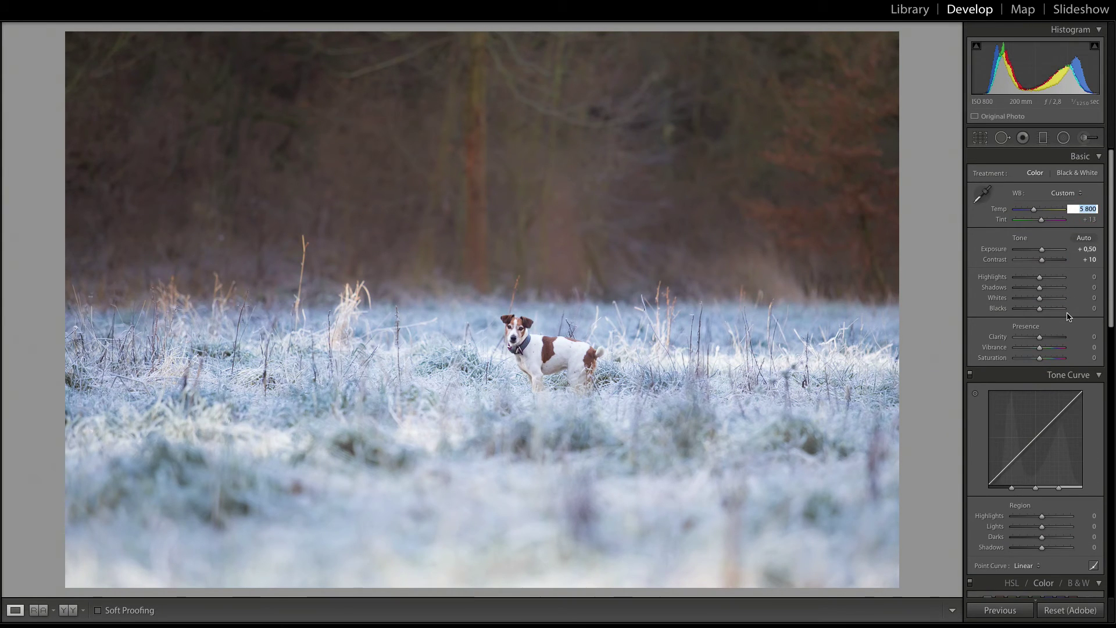
{"action": "type", "text": "5600"}
{"action": "key", "text": "Return"}
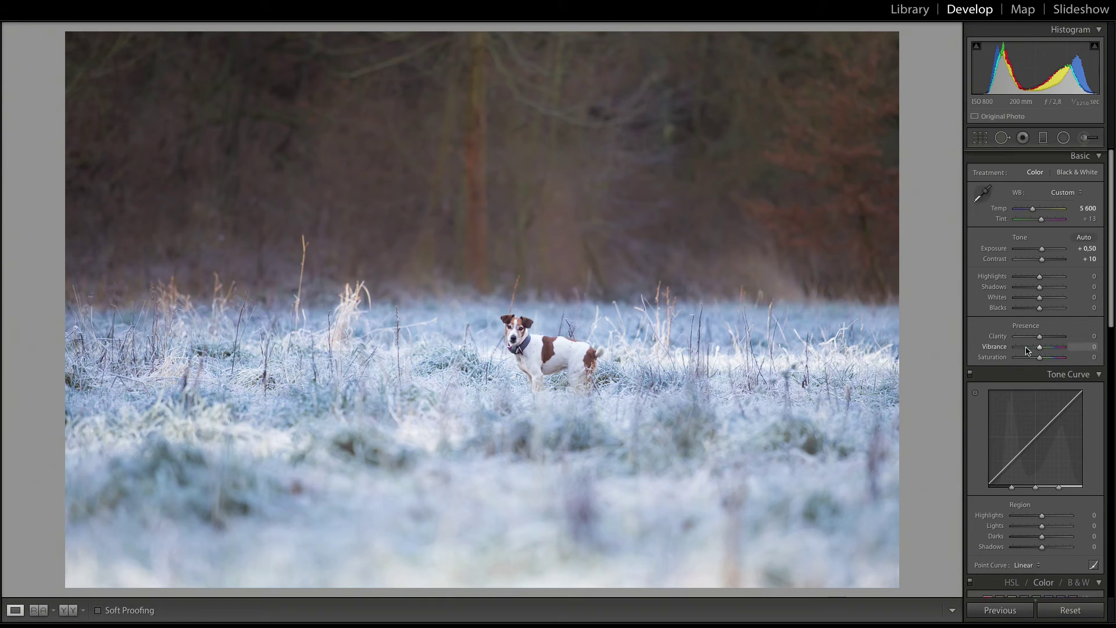
{"action": "scroll", "coordinate": [1026, 357], "scroll_direction": "down", "scroll_amount": 2}
{"action": "scroll", "coordinate": [1026, 356], "scroll_direction": "down", "scroll_amount": 3}
{"action": "scroll", "coordinate": [1026, 356], "scroll_direction": "up", "scroll_amount": 2}
Raise the clarity −100 treeline adjustment's temperature to 25 and close local editing
{"action": "scroll", "coordinate": [1026, 356], "scroll_direction": "up", "scroll_amount": 3}
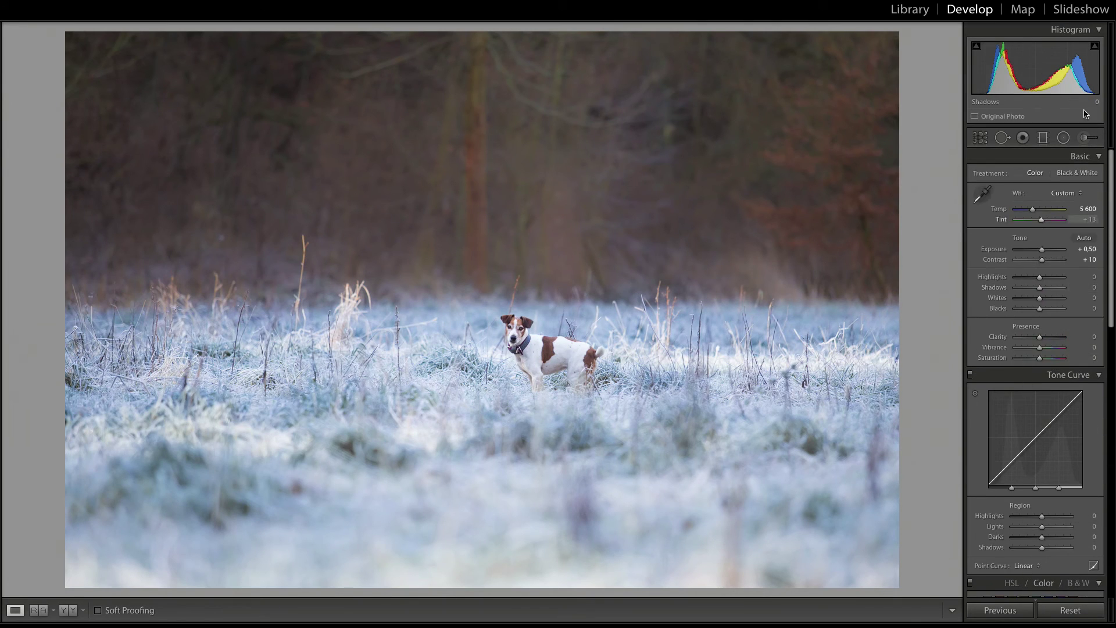
{"action": "left_click", "coordinate": [1084, 137]}
{"action": "left_click", "coordinate": [395, 149]}
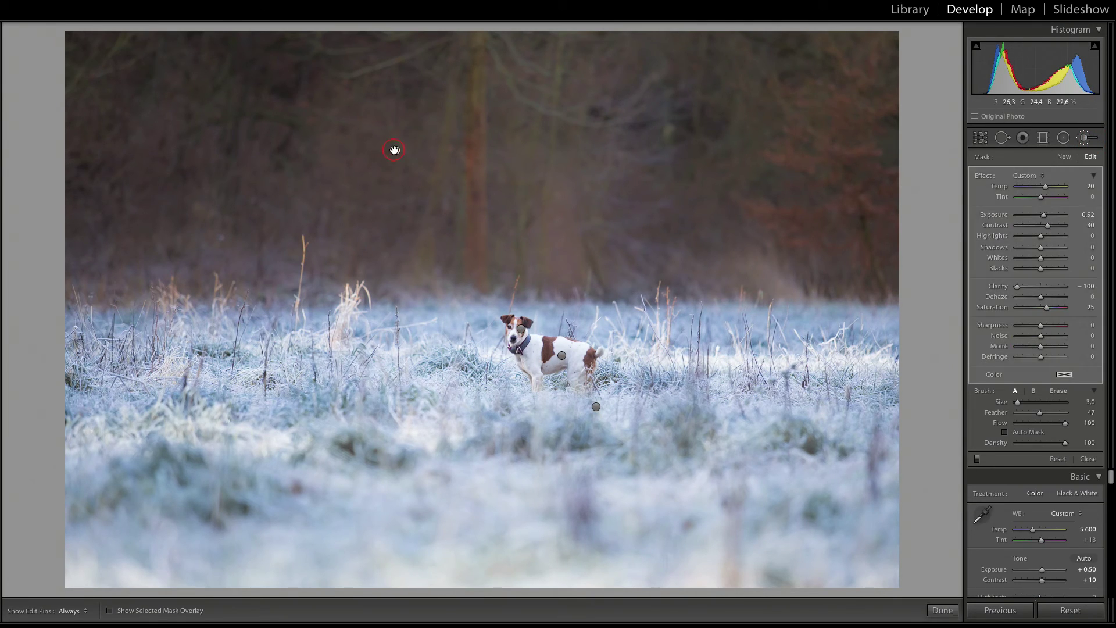
{"action": "left_click", "coordinate": [1083, 186]}
{"action": "type", "text": "40"}
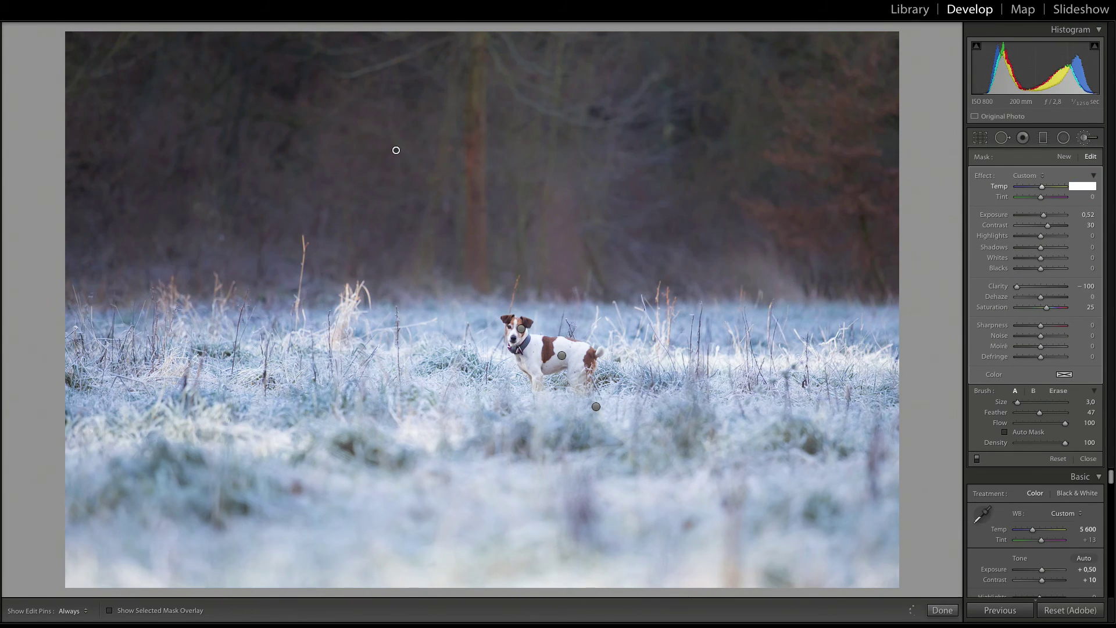
{"action": "type", "text": "25"}
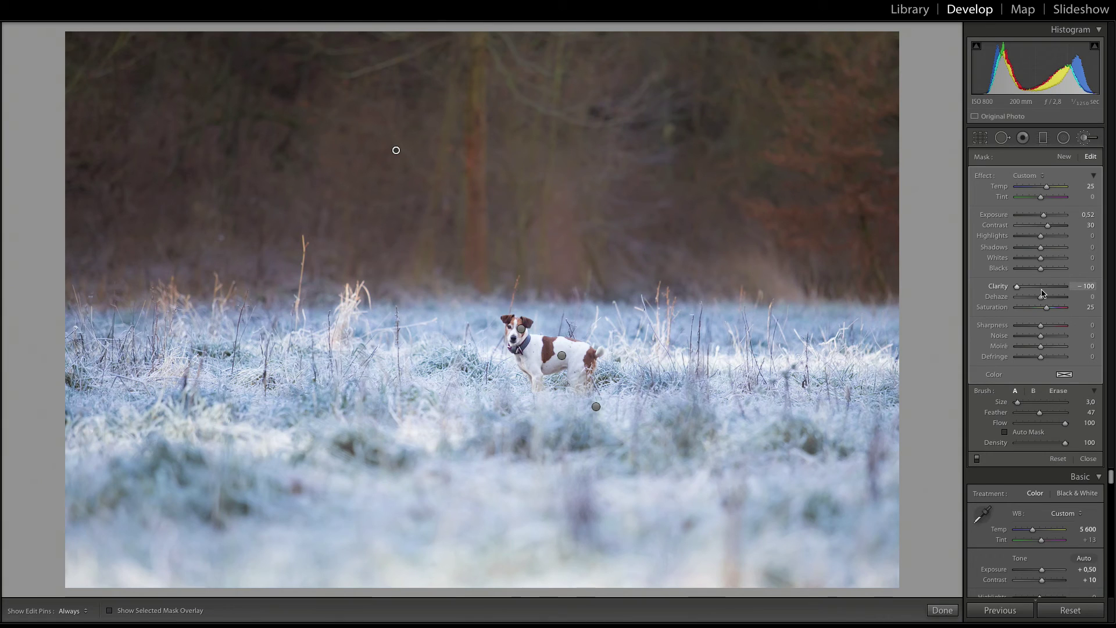
{"action": "left_click", "coordinate": [938, 611]}
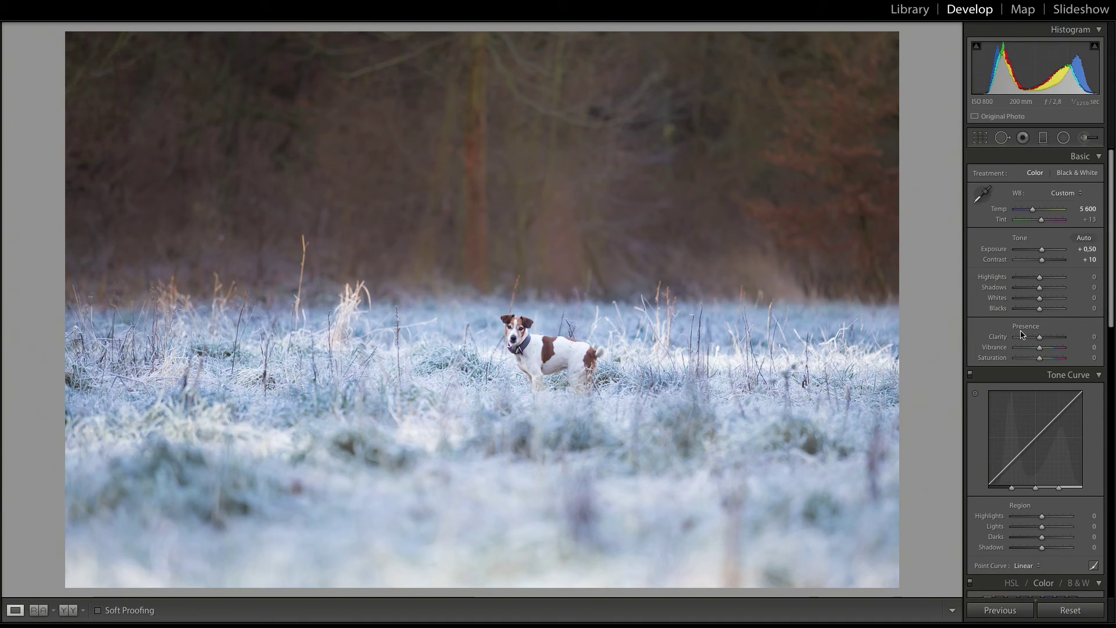
Add a Highlight Priority post-crop vignette with amount −10
{"action": "scroll", "coordinate": [1035, 406], "scroll_direction": "down", "scroll_amount": 1}
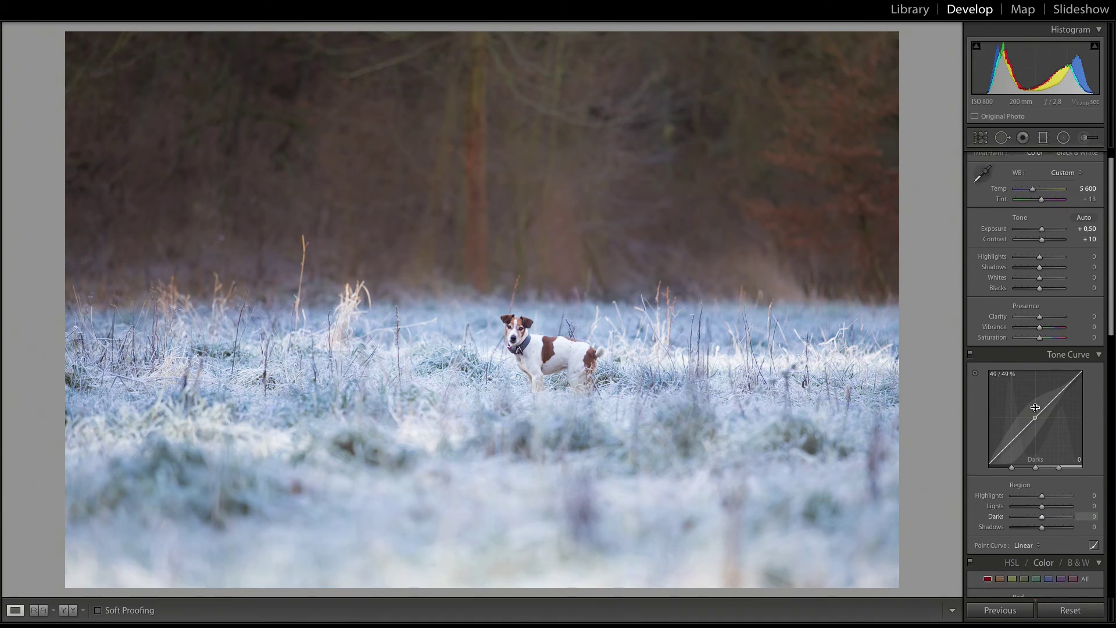
{"action": "scroll", "coordinate": [1035, 401], "scroll_direction": "down", "scroll_amount": 2}
{"action": "scroll", "coordinate": [1035, 396], "scroll_direction": "down", "scroll_amount": 4}
{"action": "scroll", "coordinate": [1035, 387], "scroll_direction": "down", "scroll_amount": 4}
{"action": "scroll", "coordinate": [1034, 383], "scroll_direction": "down", "scroll_amount": 2}
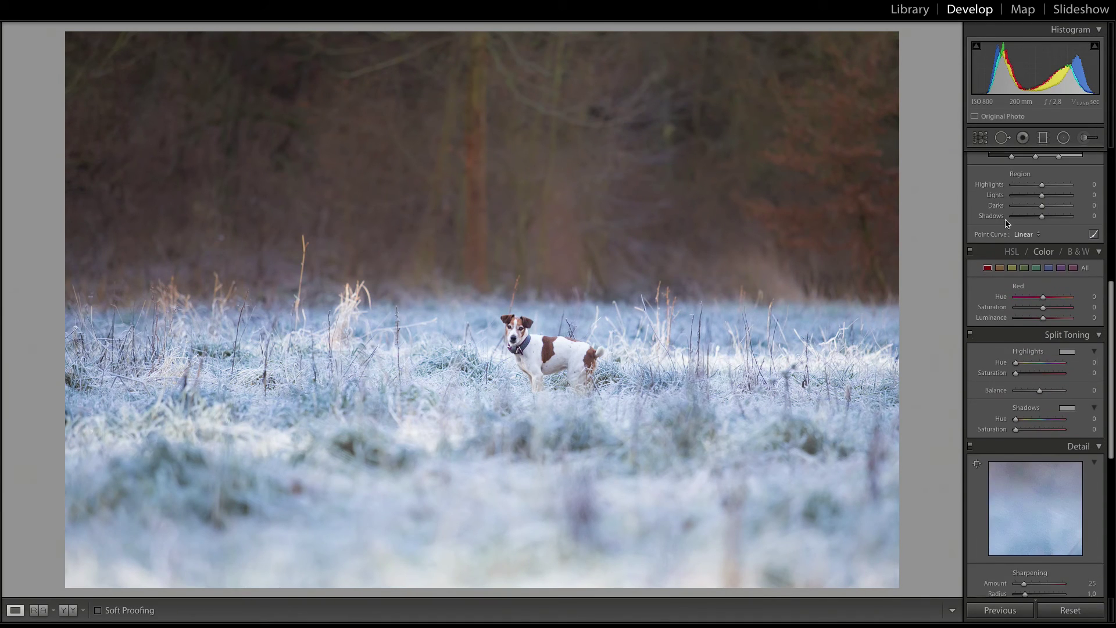
{"action": "scroll", "coordinate": [1023, 372], "scroll_direction": "down", "scroll_amount": 4}
{"action": "scroll", "coordinate": [1011, 360], "scroll_direction": "down", "scroll_amount": 4}
{"action": "scroll", "coordinate": [1010, 381], "scroll_direction": "down", "scroll_amount": 3}
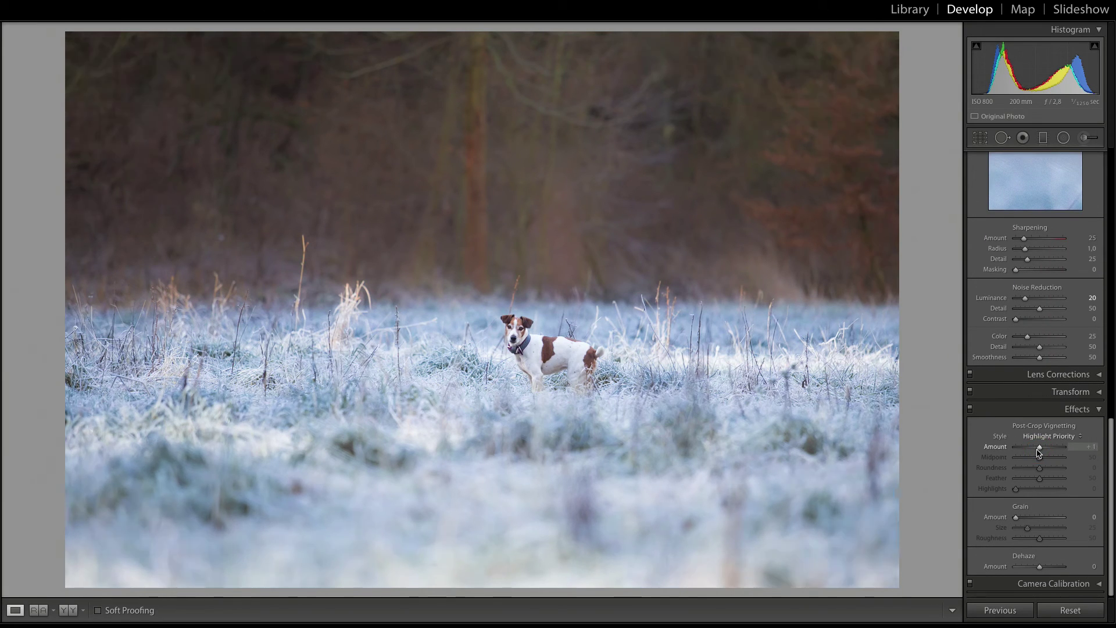
{"action": "left_click_drag", "start_coordinate": [1039, 453], "coordinate": [1035, 454]}
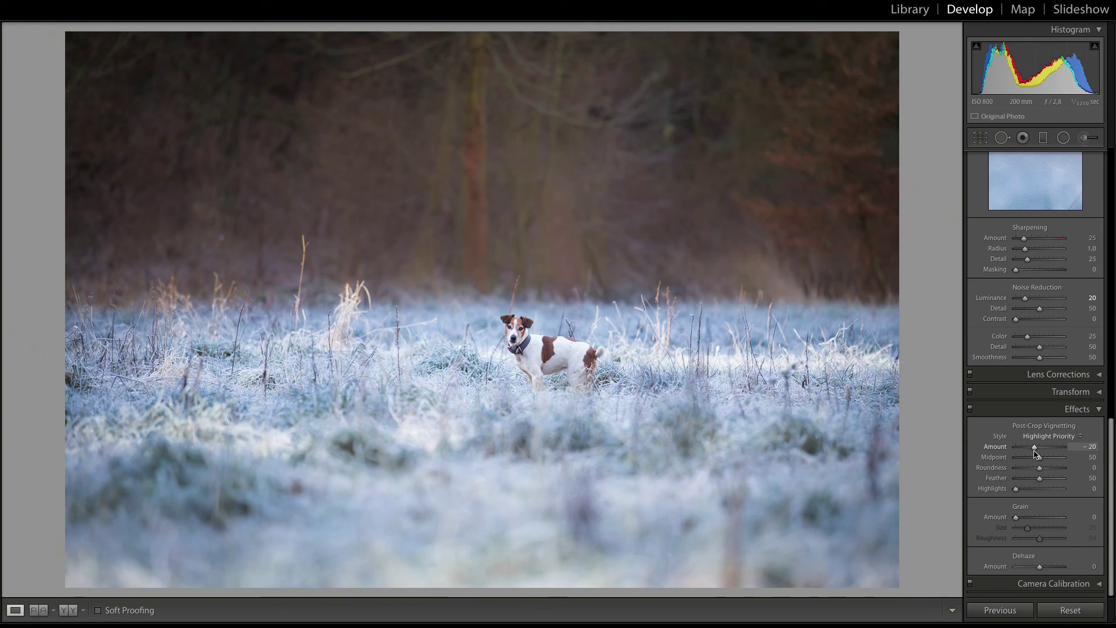
{"action": "left_click_drag", "start_coordinate": [1035, 454], "coordinate": [1044, 450]}
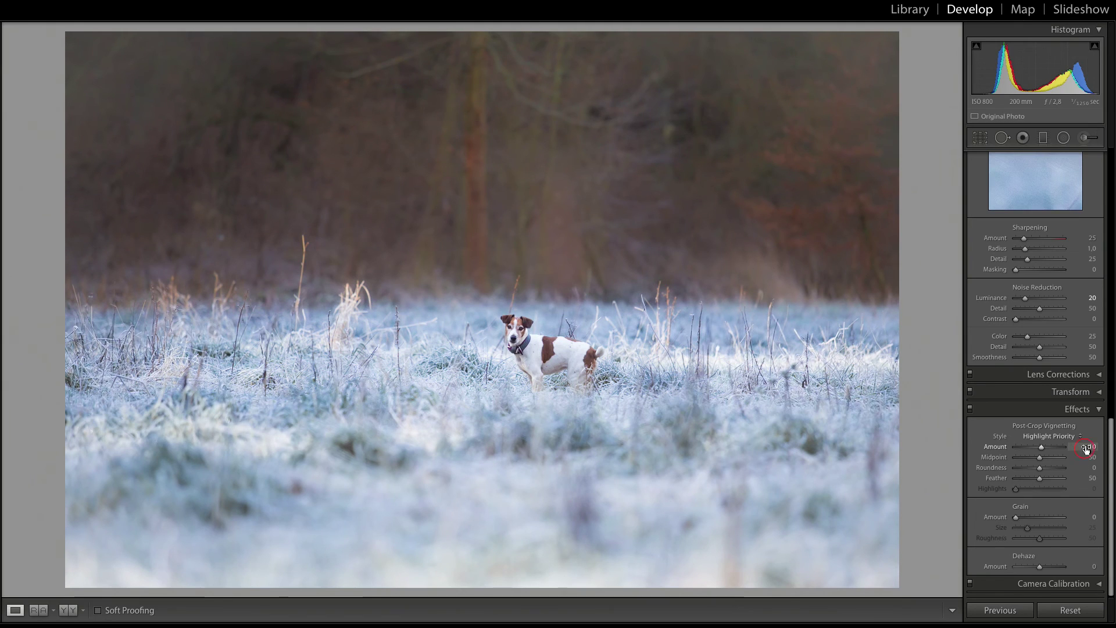
{"action": "left_click", "coordinate": [1085, 447]}
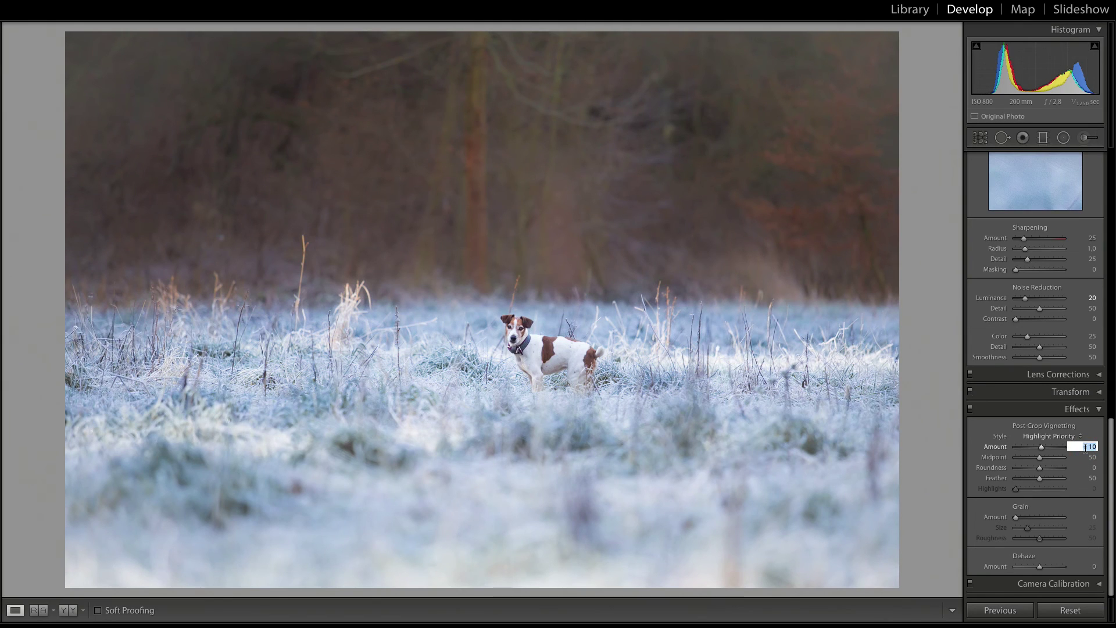
{"action": "type", "text": "0"}
{"action": "key", "text": "Return"}
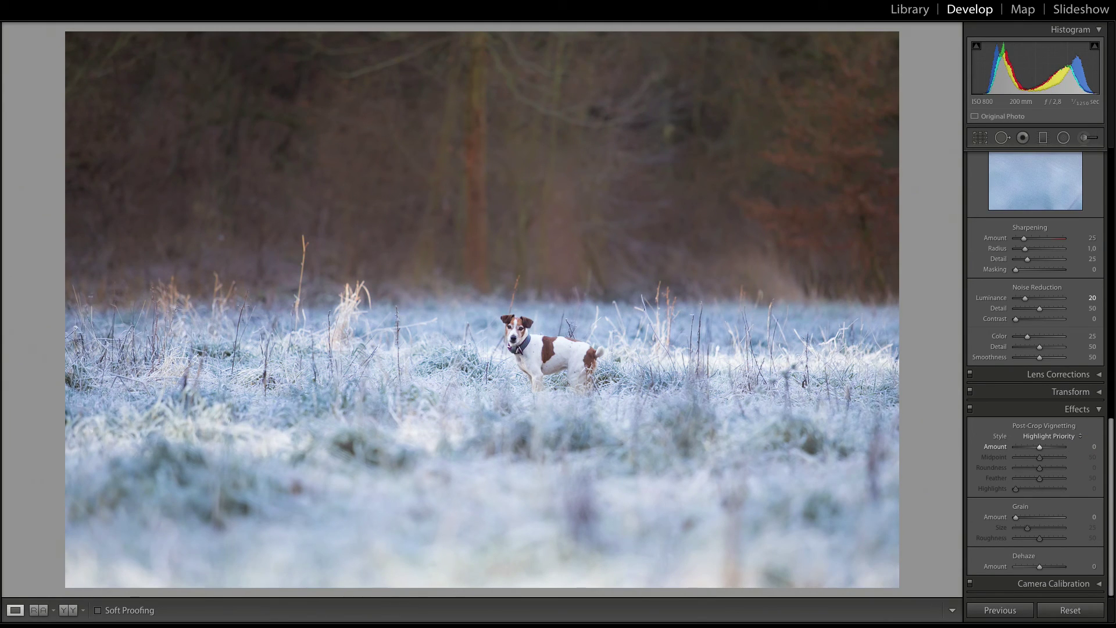
{"action": "left_click", "coordinate": [1095, 448]}
{"action": "type", "text": "-10"}
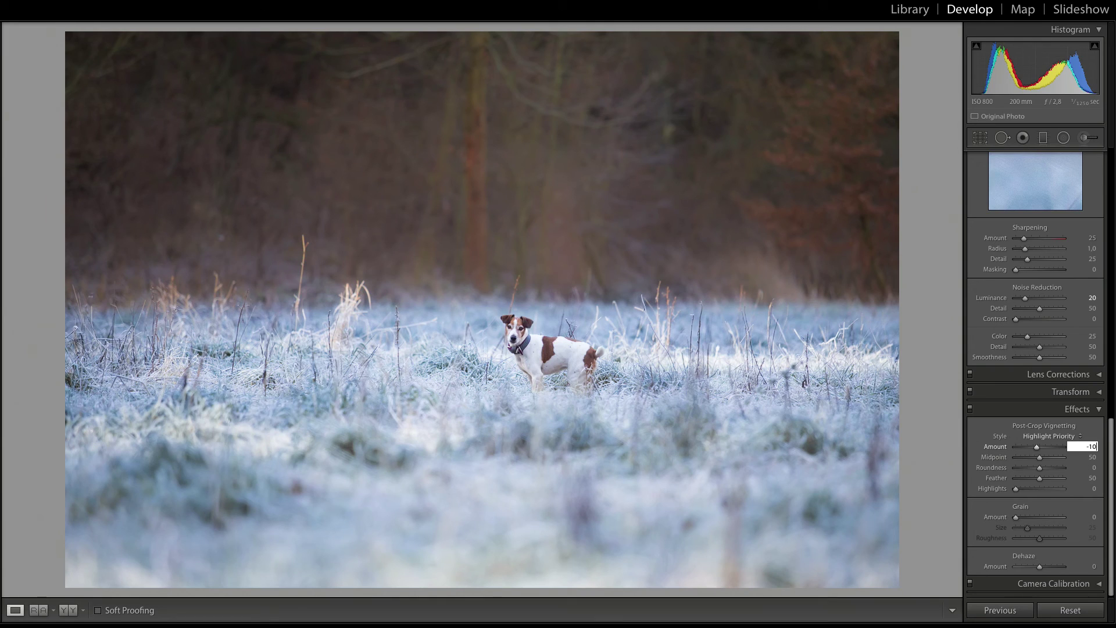
{"action": "key", "text": "Return"}
Show the brush adjustments and select the meadow adjustment below the dog
{"action": "scroll", "coordinate": [1034, 446], "scroll_direction": "up", "scroll_amount": 3}
{"action": "scroll", "coordinate": [1035, 446], "scroll_direction": "up", "scroll_amount": 3}
{"action": "scroll", "coordinate": [1034, 446], "scroll_direction": "up", "scroll_amount": 3}
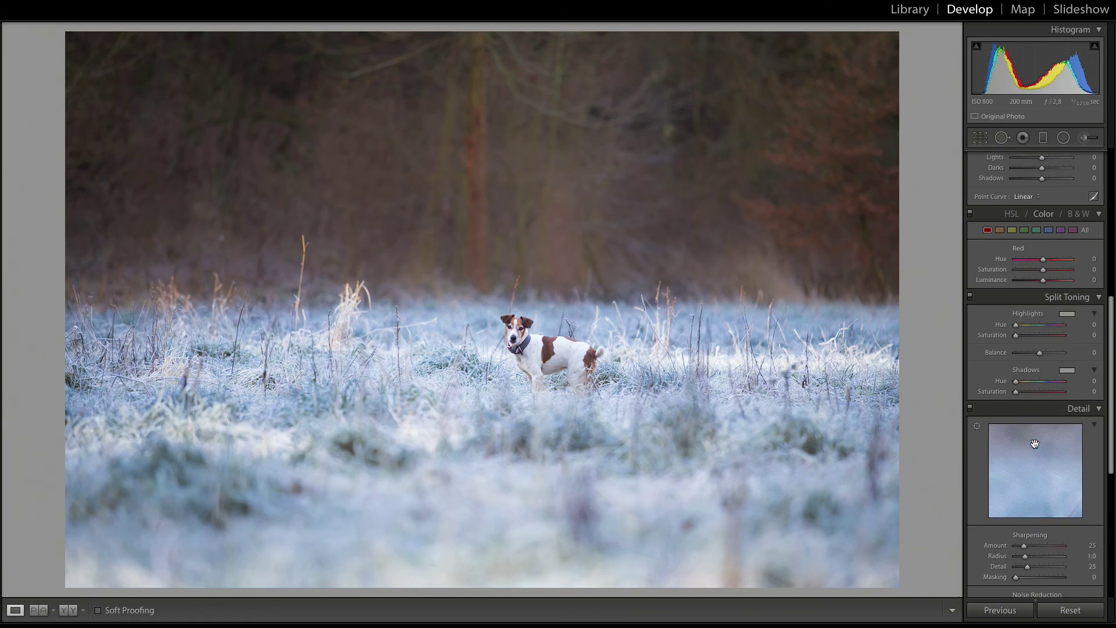
{"action": "scroll", "coordinate": [1035, 447], "scroll_direction": "up", "scroll_amount": 3}
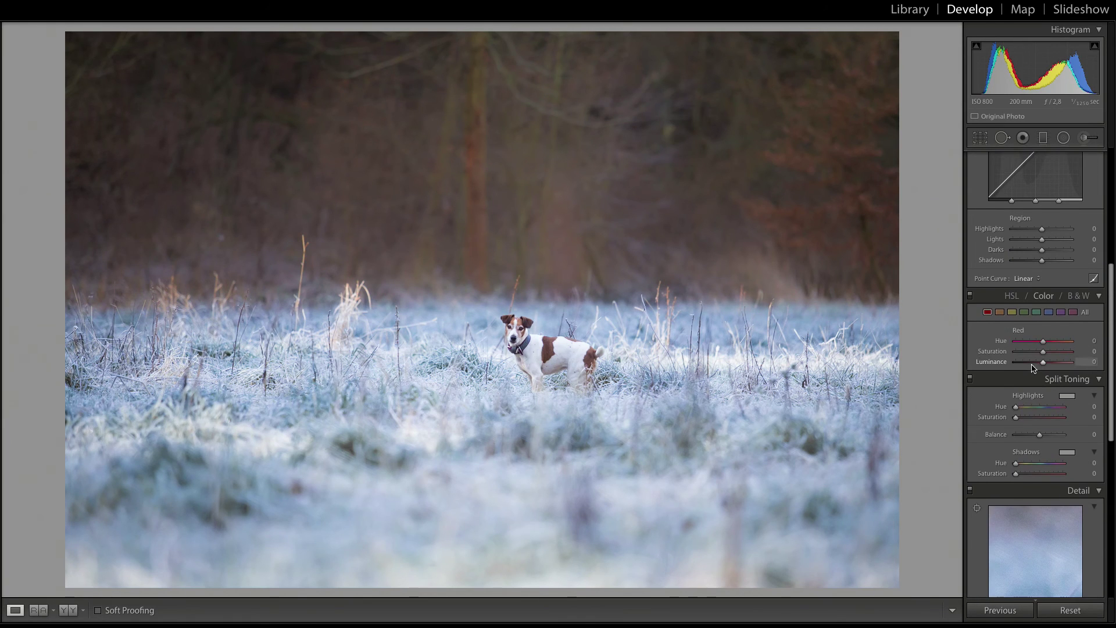
{"action": "scroll", "coordinate": [1033, 372], "scroll_direction": "up", "scroll_amount": 1}
{"action": "key", "text": "k"}
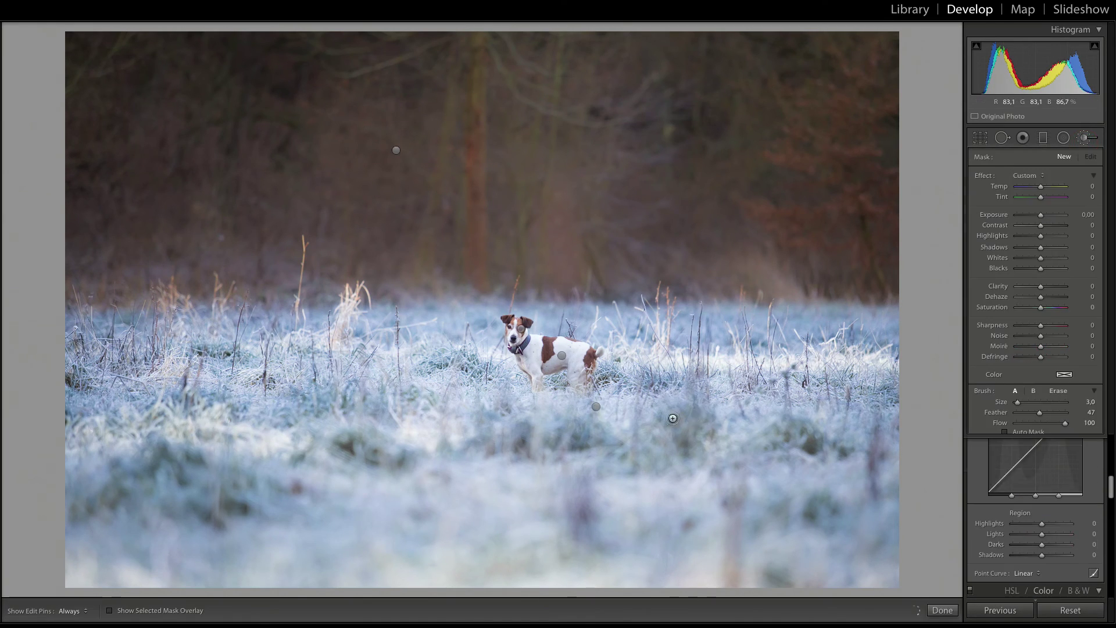
{"action": "left_click", "coordinate": [596, 409]}
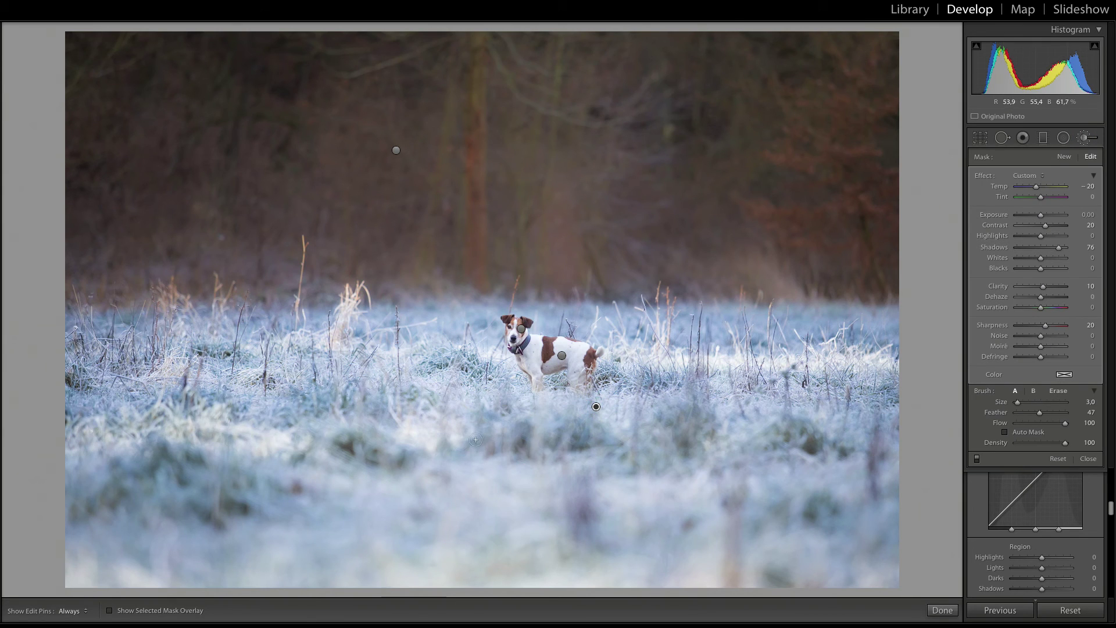
Lower the meadow adjustment's saturation to −20
{"action": "left_click", "coordinate": [1033, 307]}
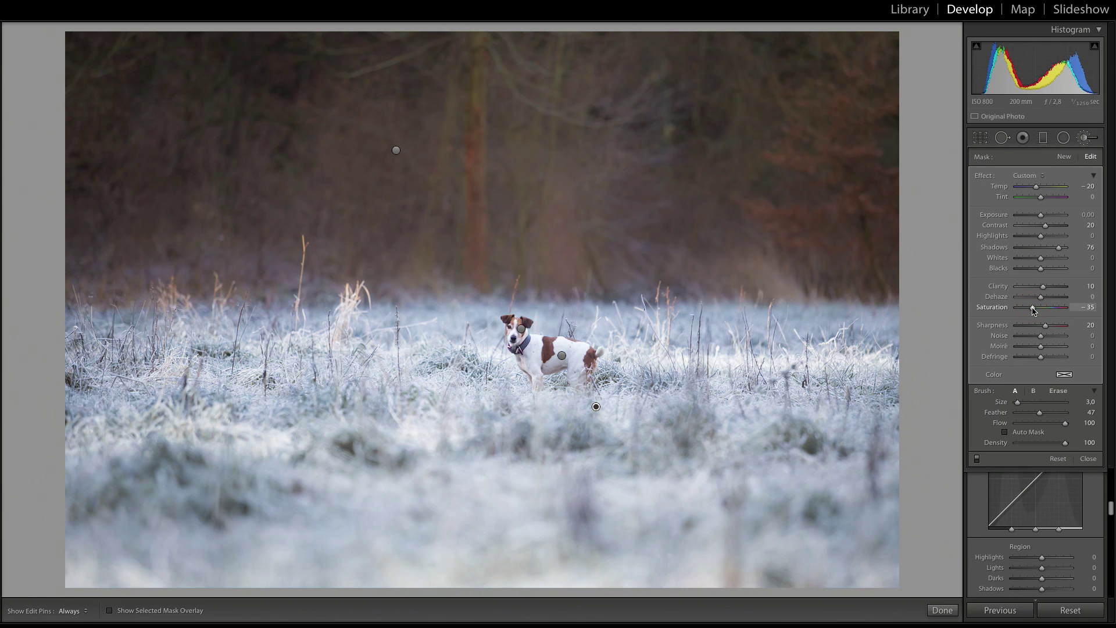
{"action": "mouse_move", "coordinate": [1033, 310]}
{"action": "left_mouse_down"}
{"action": "mouse_move", "coordinate": [1018, 312]}
{"action": "mouse_move", "coordinate": [1029, 308]}
{"action": "left_mouse_up"}
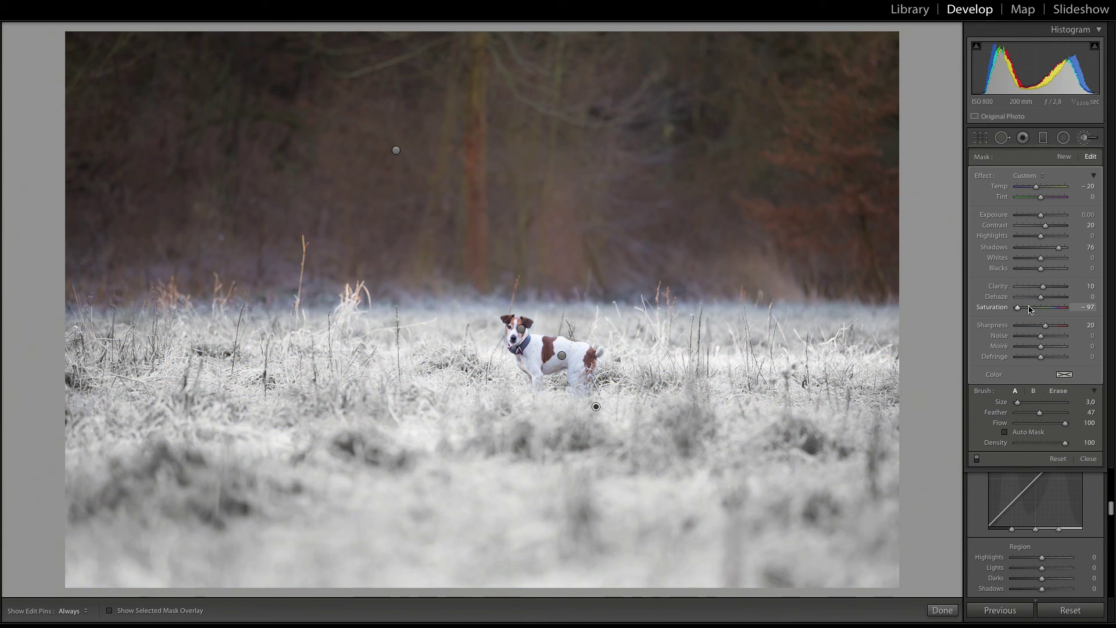
{"action": "left_click", "coordinate": [1075, 309]}
{"action": "type", "text": "-20"}
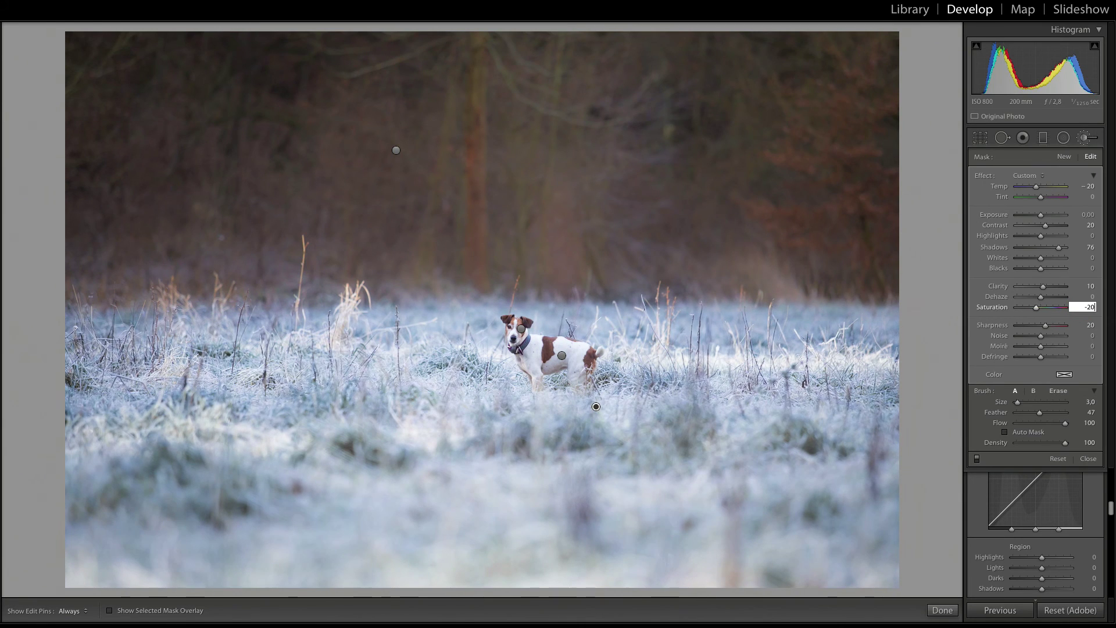
{"action": "key", "text": "BackSpace"}
{"action": "type", "text": "0"}
{"action": "key", "text": "Return"}
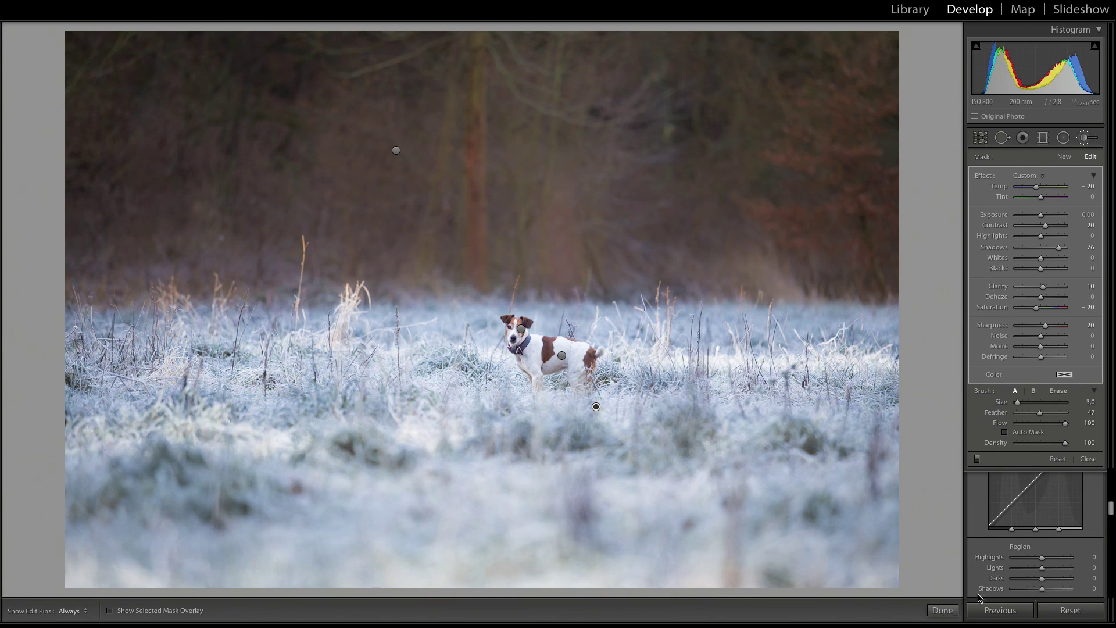
Close the brush and set Blue saturation in the HSL/Color panel to +10
{"action": "left_click", "coordinate": [942, 610]}
{"action": "scroll", "coordinate": [1035, 349], "scroll_direction": "down", "scroll_amount": 5}
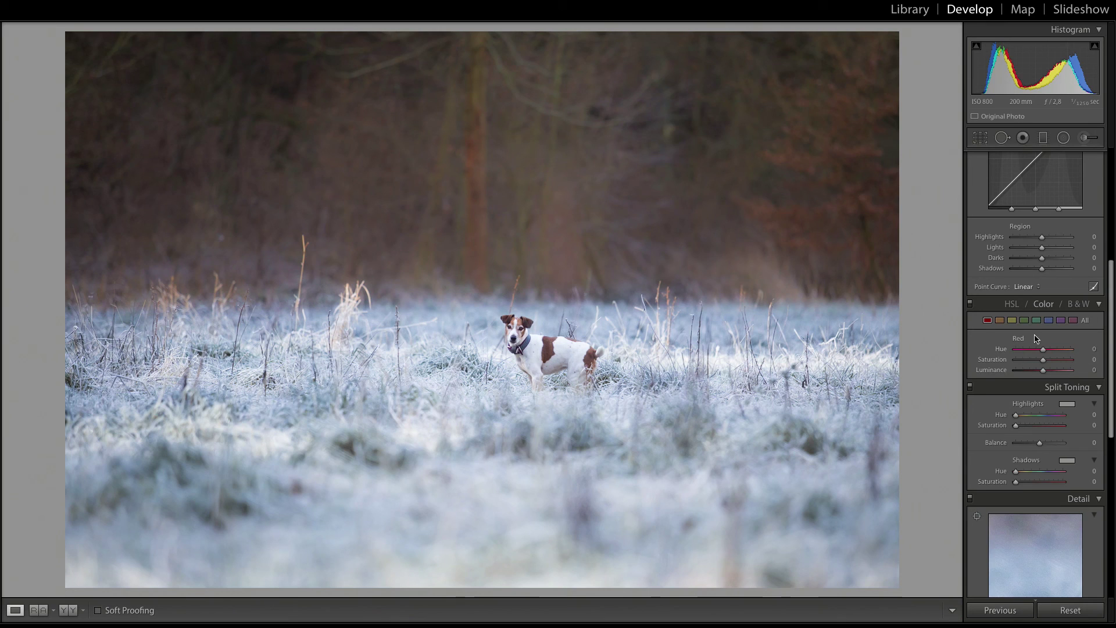
{"action": "left_click", "coordinate": [1048, 320]}
{"action": "left_click_drag", "start_coordinate": [1043, 360], "coordinate": [1053, 360]}
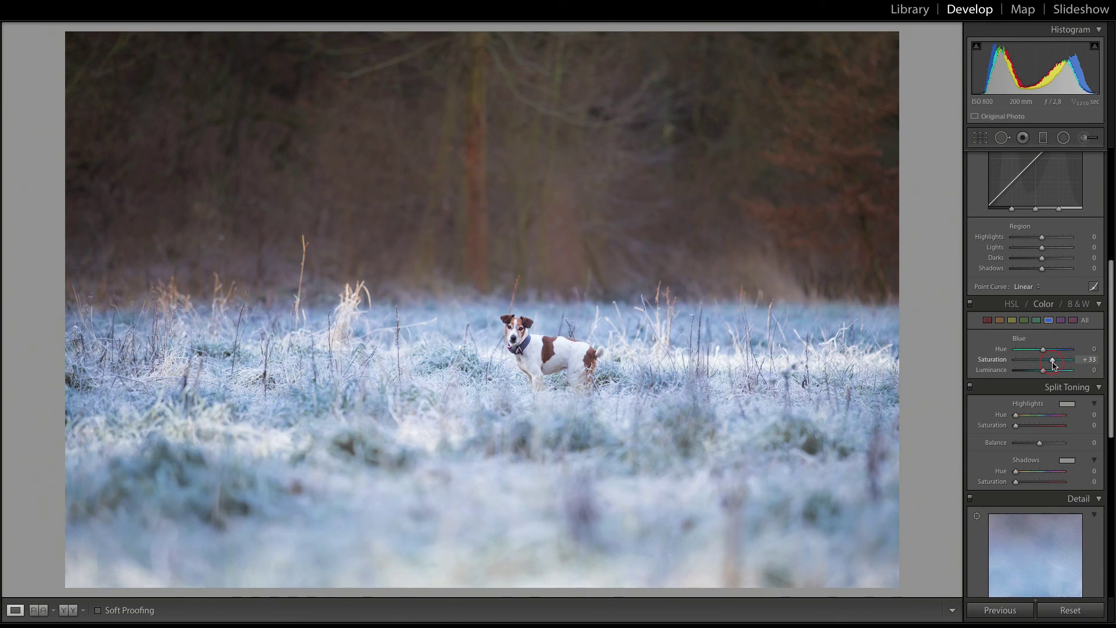
{"action": "left_click", "coordinate": [1084, 360]}
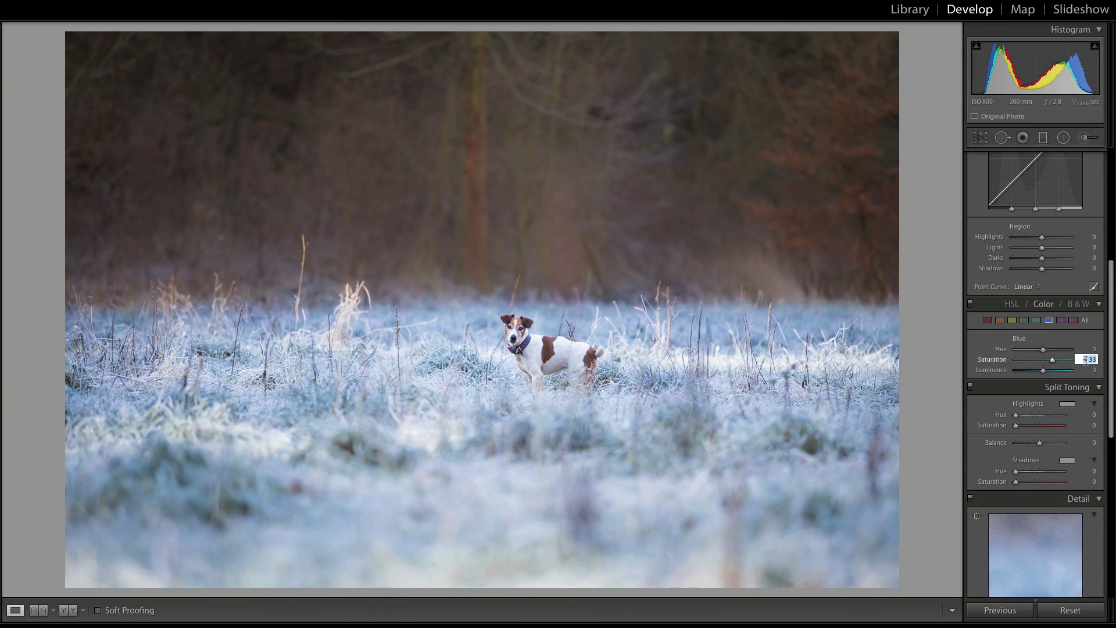
{"action": "type", "text": "10"}
{"action": "key", "text": "Return"}
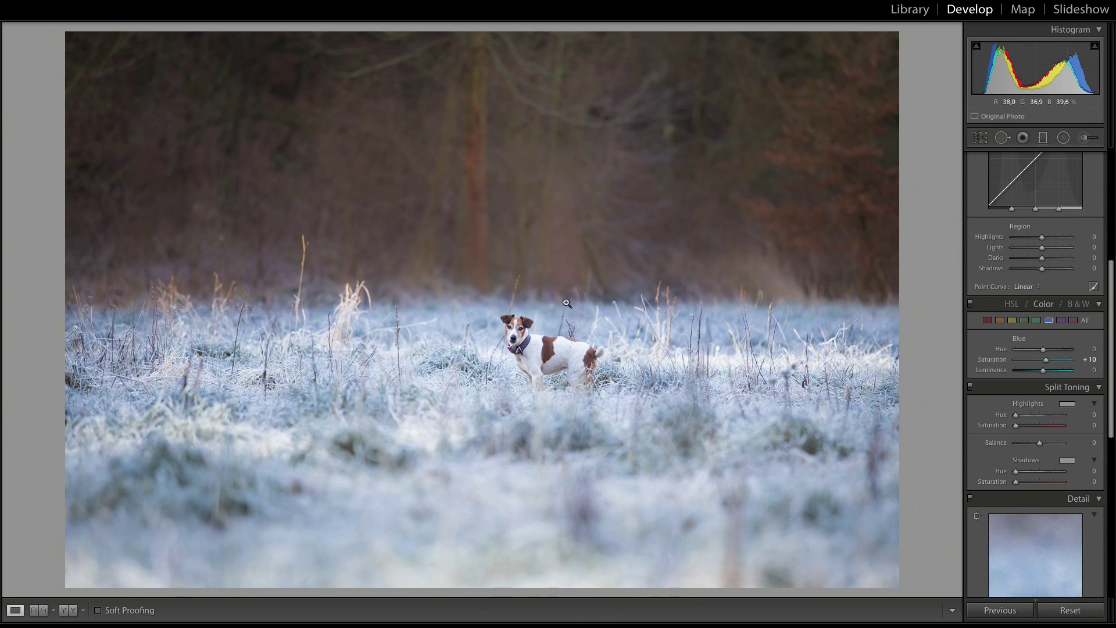
Set the dog-body brush adjustment's contrast to 30 and close local editing
{"action": "left_click", "coordinate": [1093, 139]}
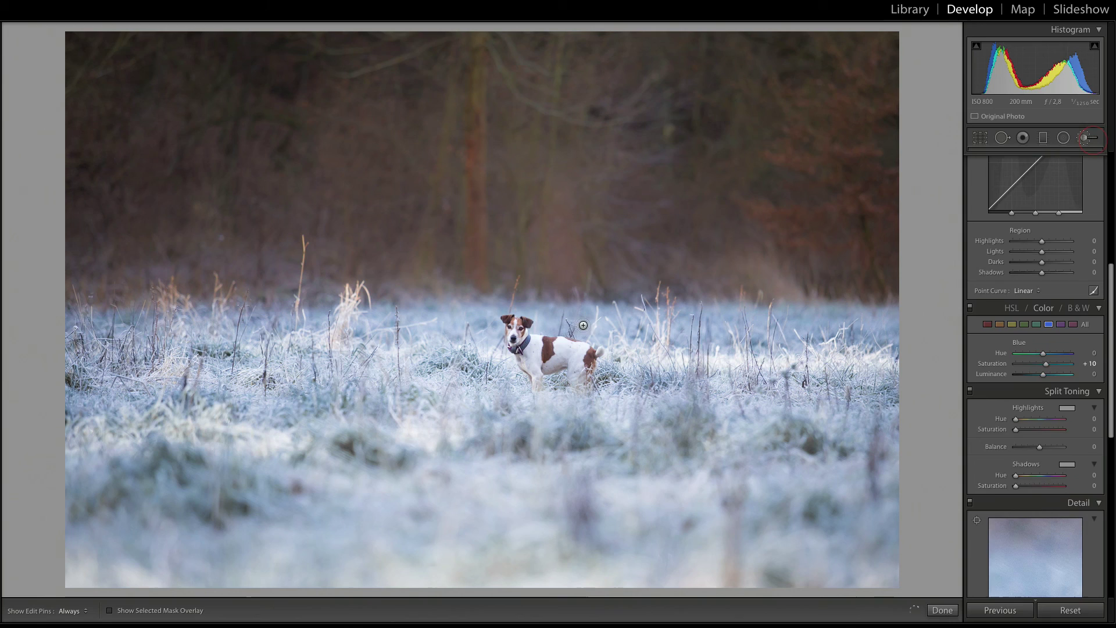
{"action": "left_click", "coordinate": [561, 355]}
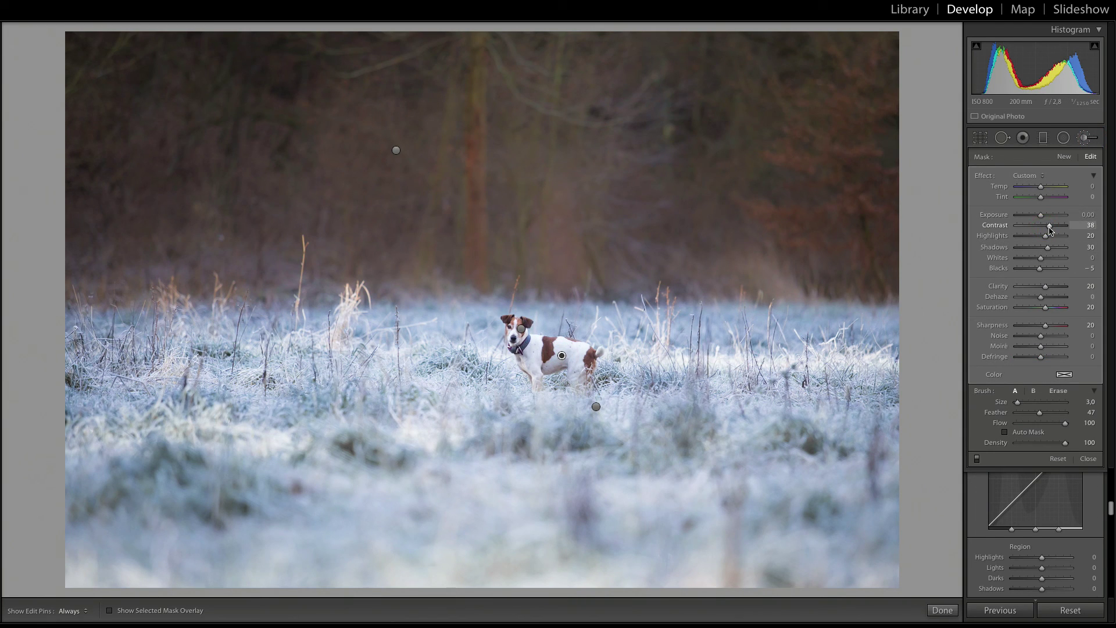
{"action": "left_click", "coordinate": [1091, 225]}
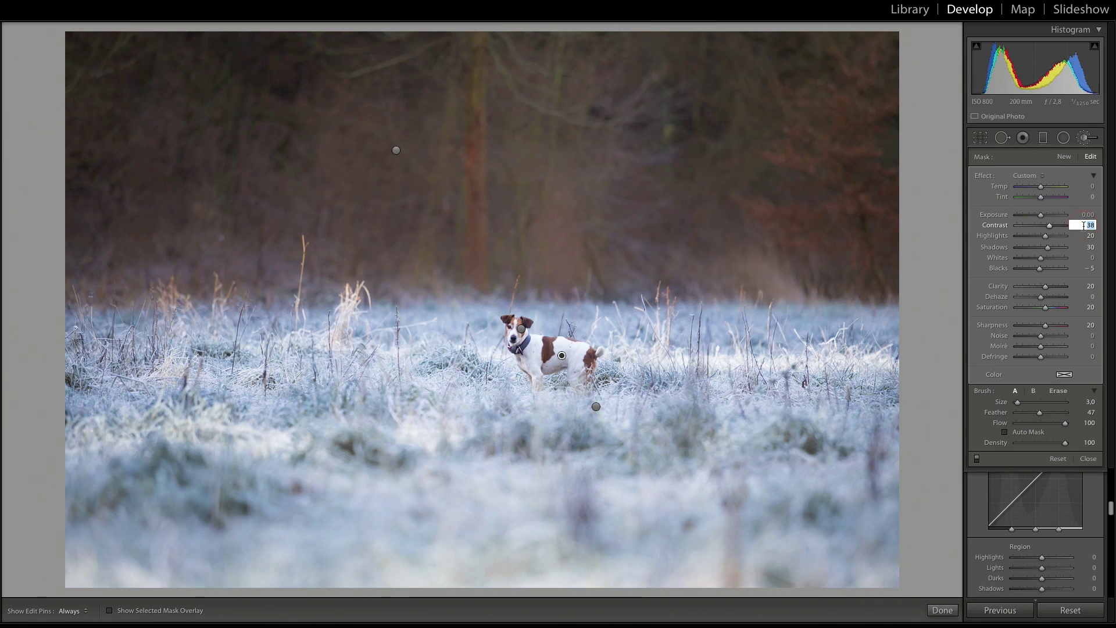
{"action": "type", "text": "3"}
{"action": "key", "text": "Return"}
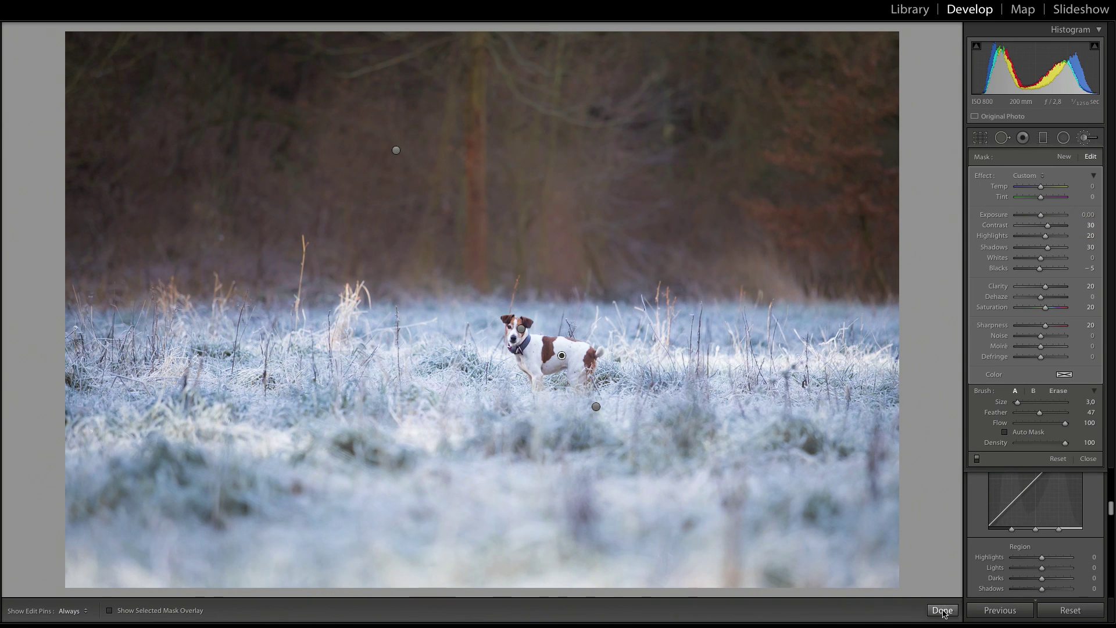
{"action": "left_click", "coordinate": [942, 610]}
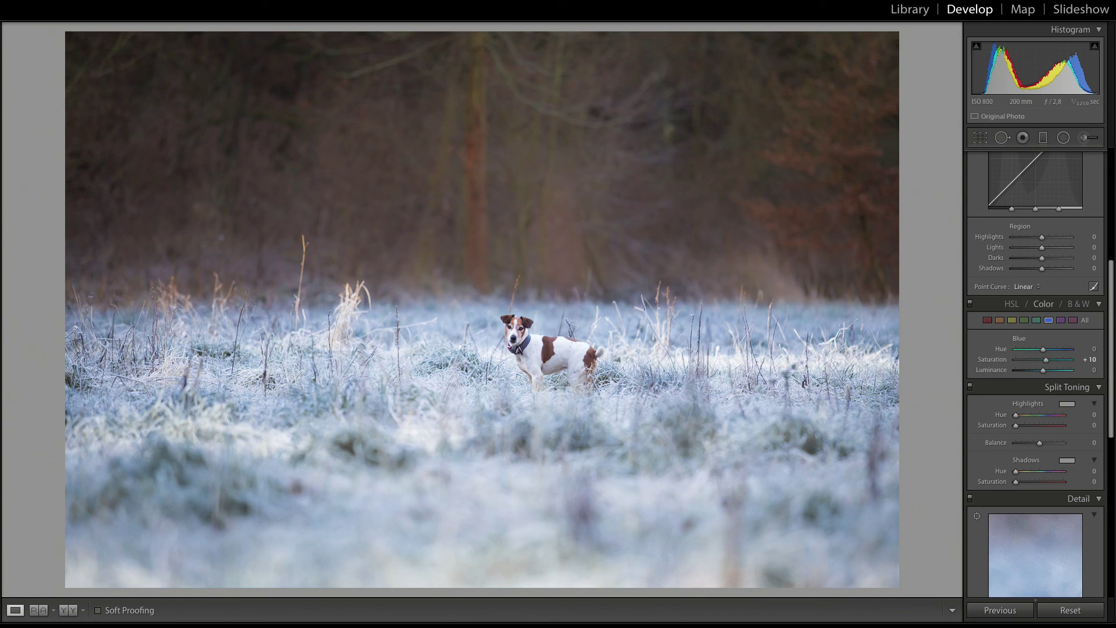
Switch to the Left/Right Before/After view to compare the original and edited dog photo
{"action": "left_click", "coordinate": [41, 1]}
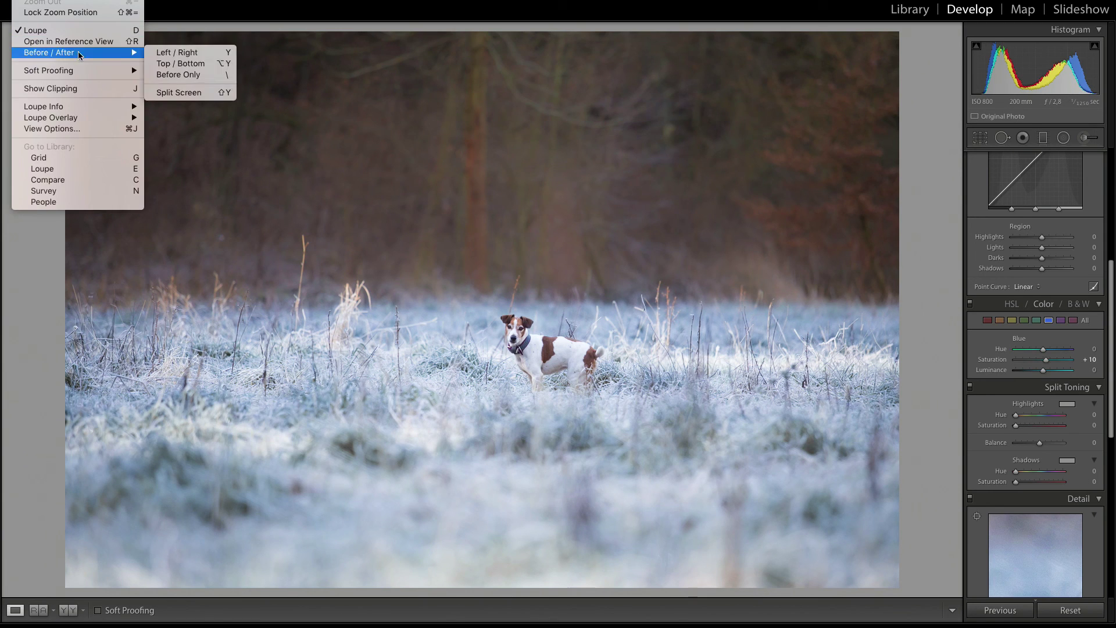
{"action": "left_click", "coordinate": [161, 53]}
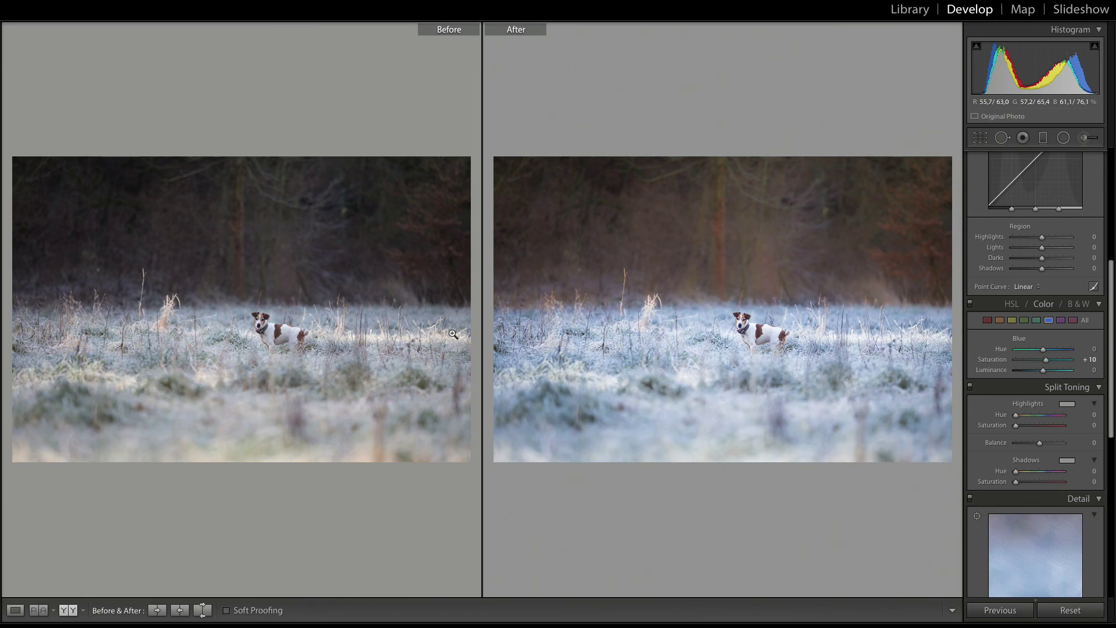